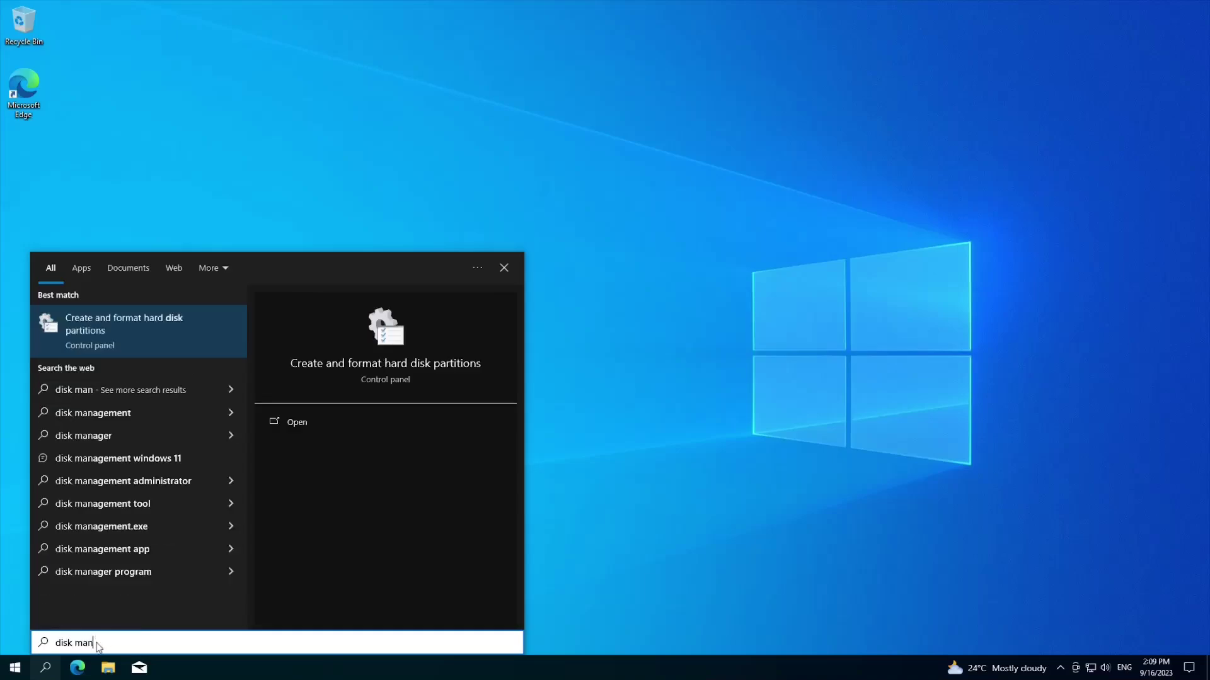
# Shrink the C: volume by 25000 MB in Disk Management, then close Disk Management.
pyautogui.press('Return')
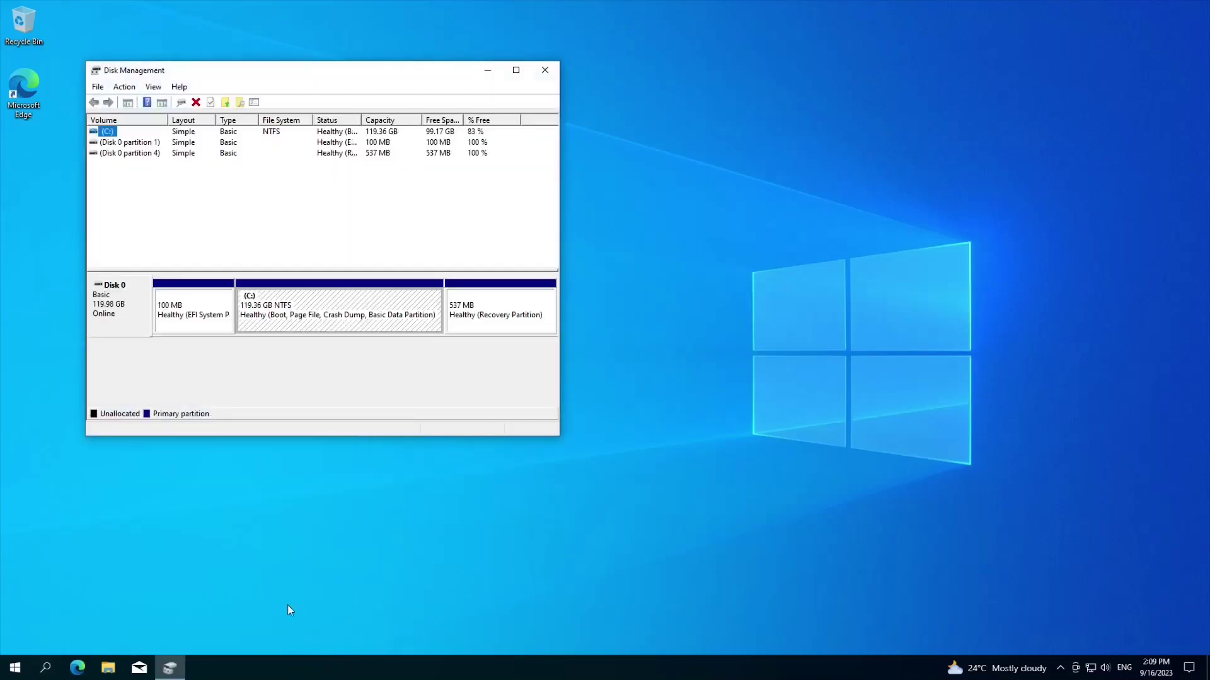
pyautogui.rightClick(365, 320)
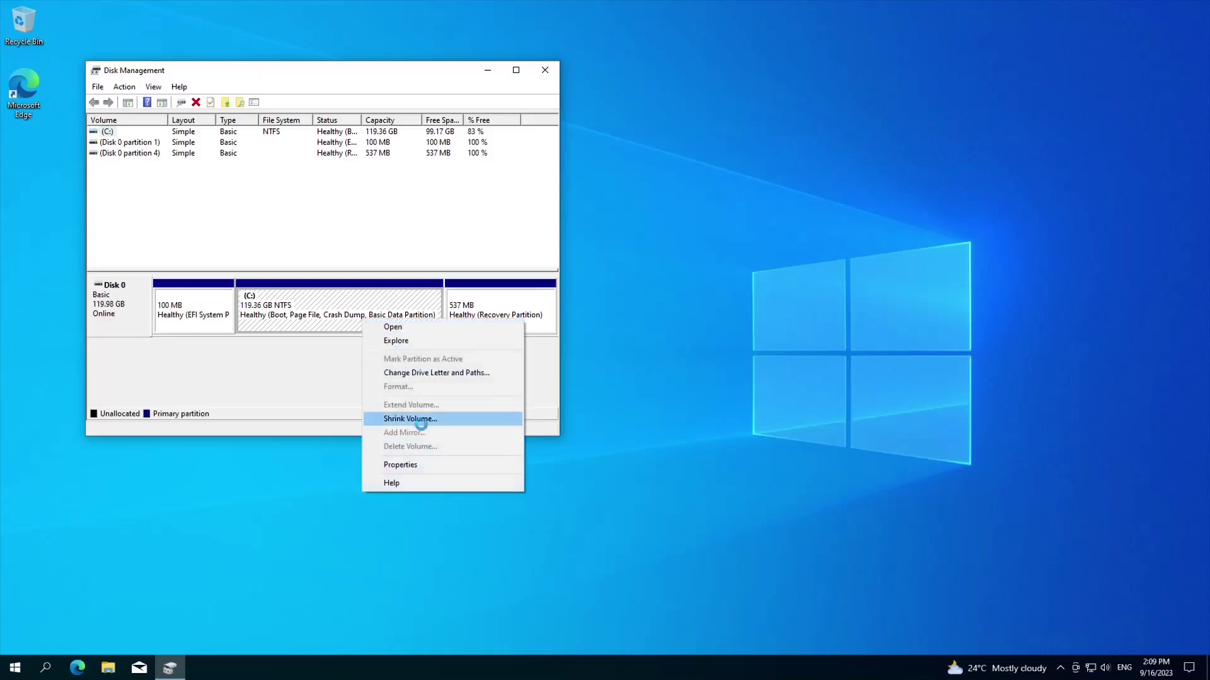
pyautogui.click(428, 419)
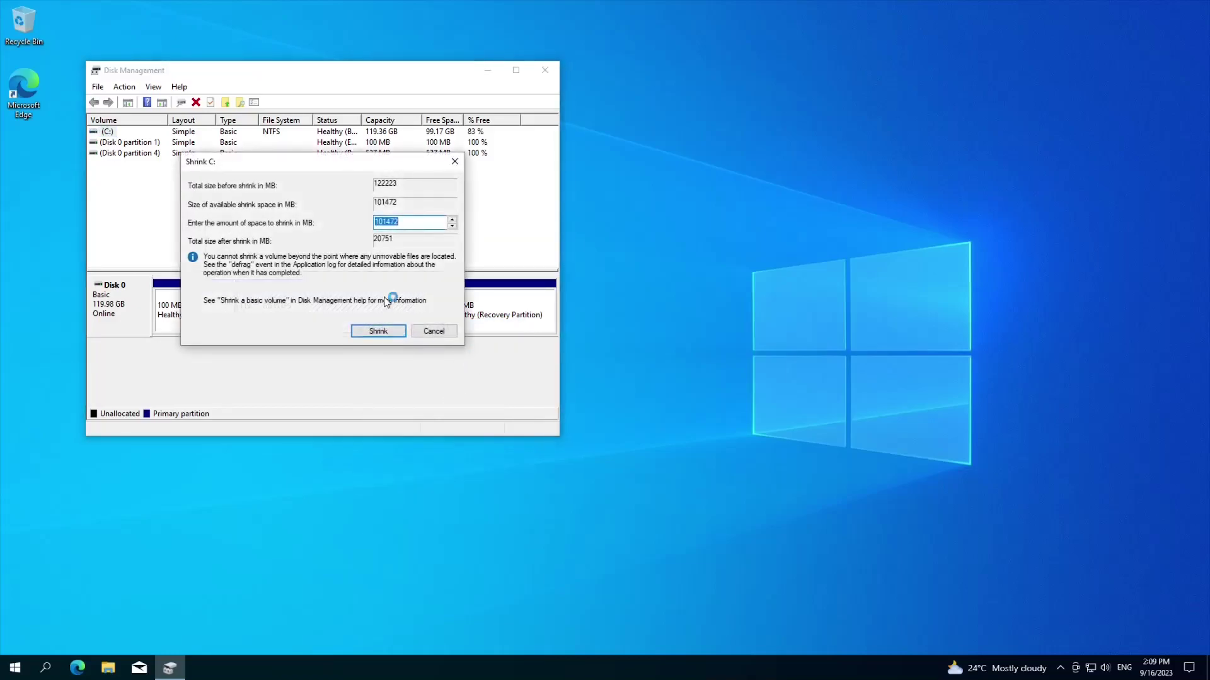
pyautogui.write('25000')
pyautogui.click(381, 333)
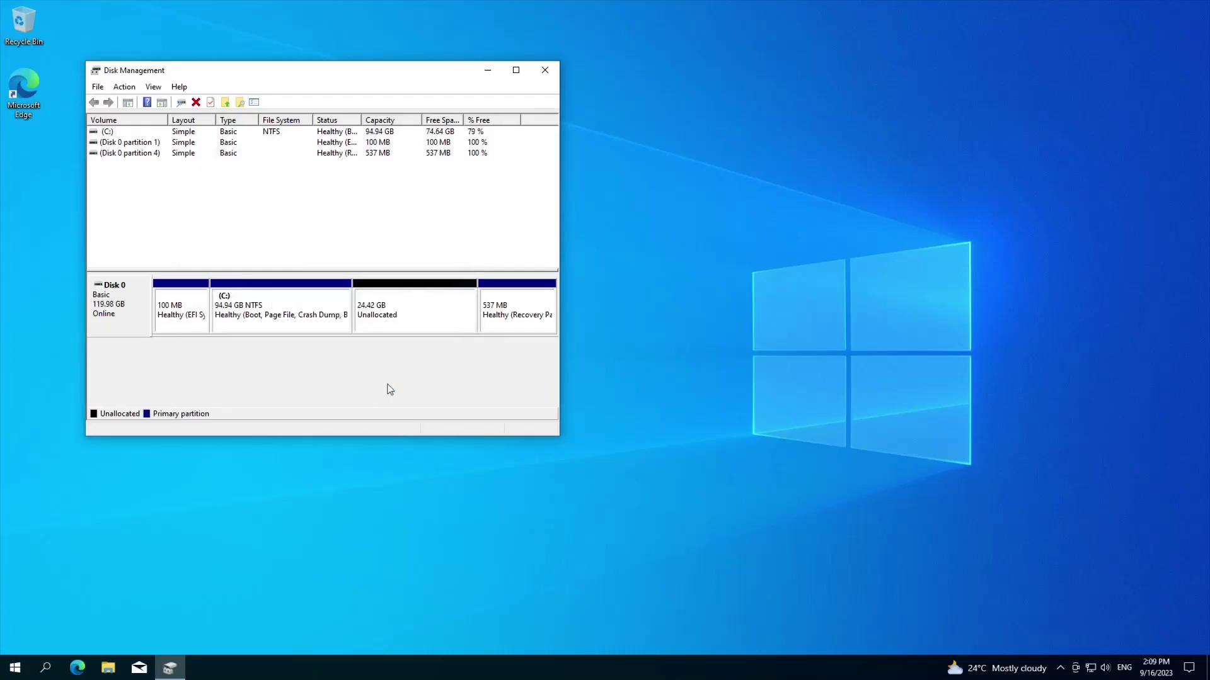
pyautogui.click(545, 70)
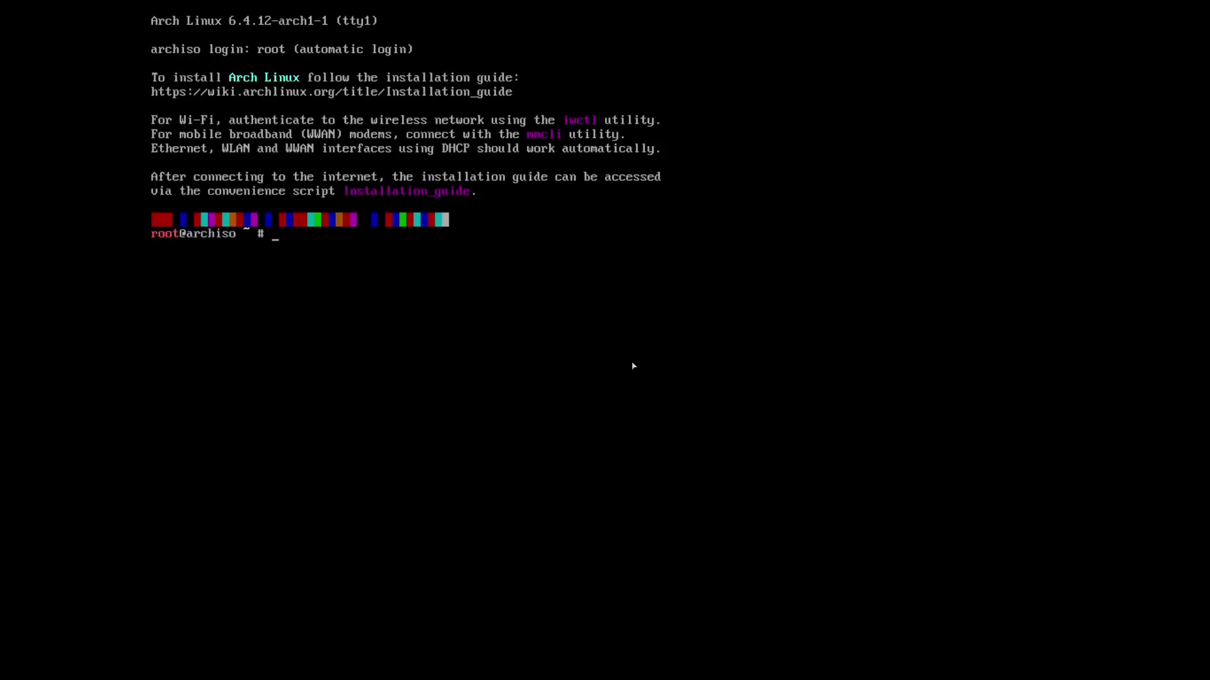
# Run lsblk to list the 120G sda disk's partitions, then begin typing the cfdisk command.
pyautogui.write('lsblk')
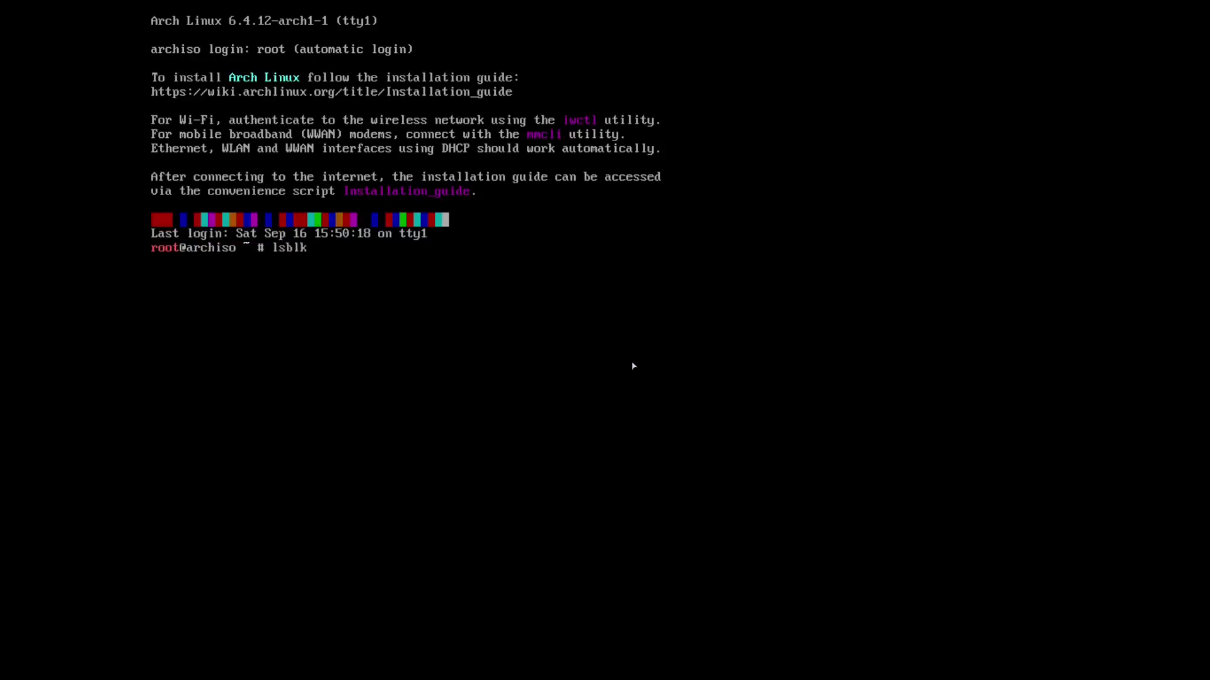
pyautogui.press('Return')
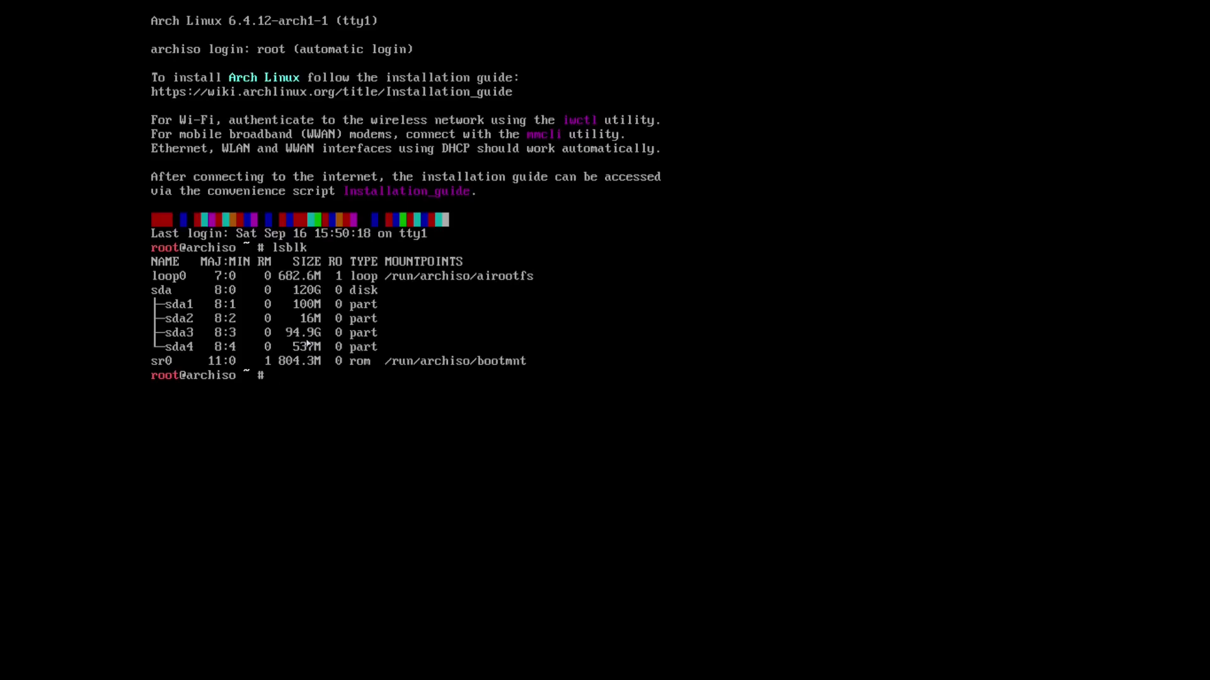
pyautogui.write('disk')
pyautogui.press('BackSpace')
pyautogui.write('k')
# Open cfdisk on /dev/sda and create a 600M partition in the free space.
pyautogui.write('/dev/sda')
pyautogui.press('Return')
pyautogui.press('Down')
pyautogui.press('Down')
pyautogui.press('Down')
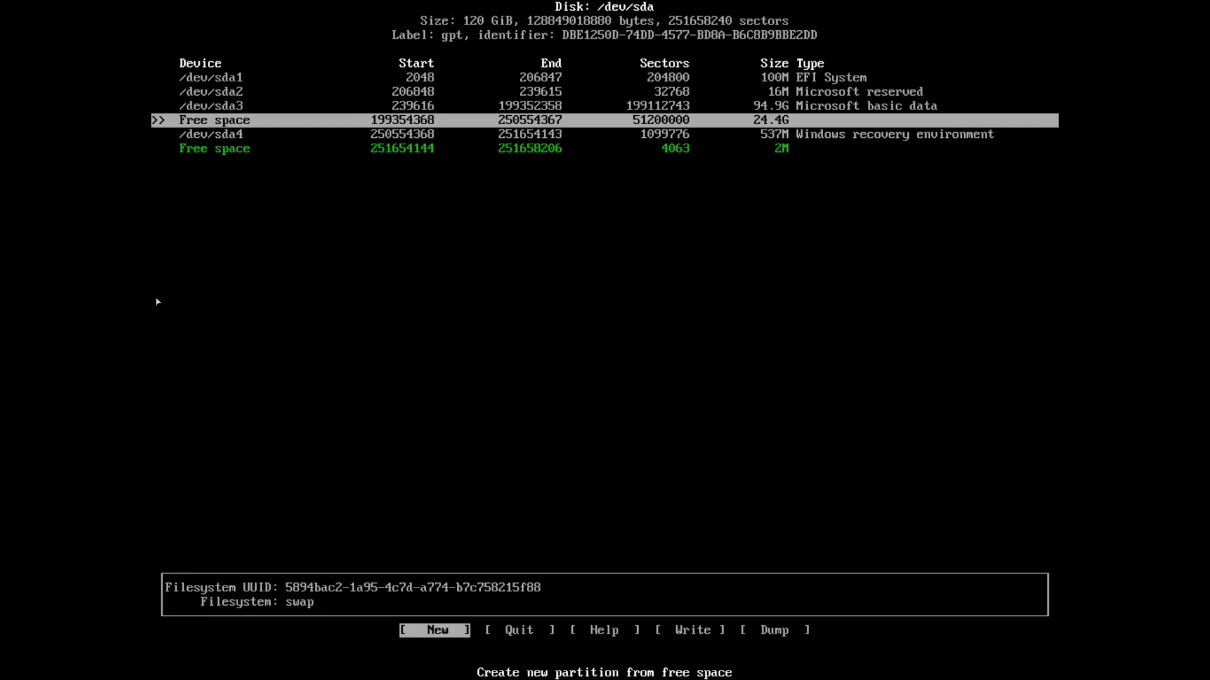
pyautogui.press('Return')
pyautogui.press('BackSpace')
pyautogui.press('BackSpace')
pyautogui.press('BackSpace')
pyautogui.press('BackSpace')
pyautogui.press('BackSpace')
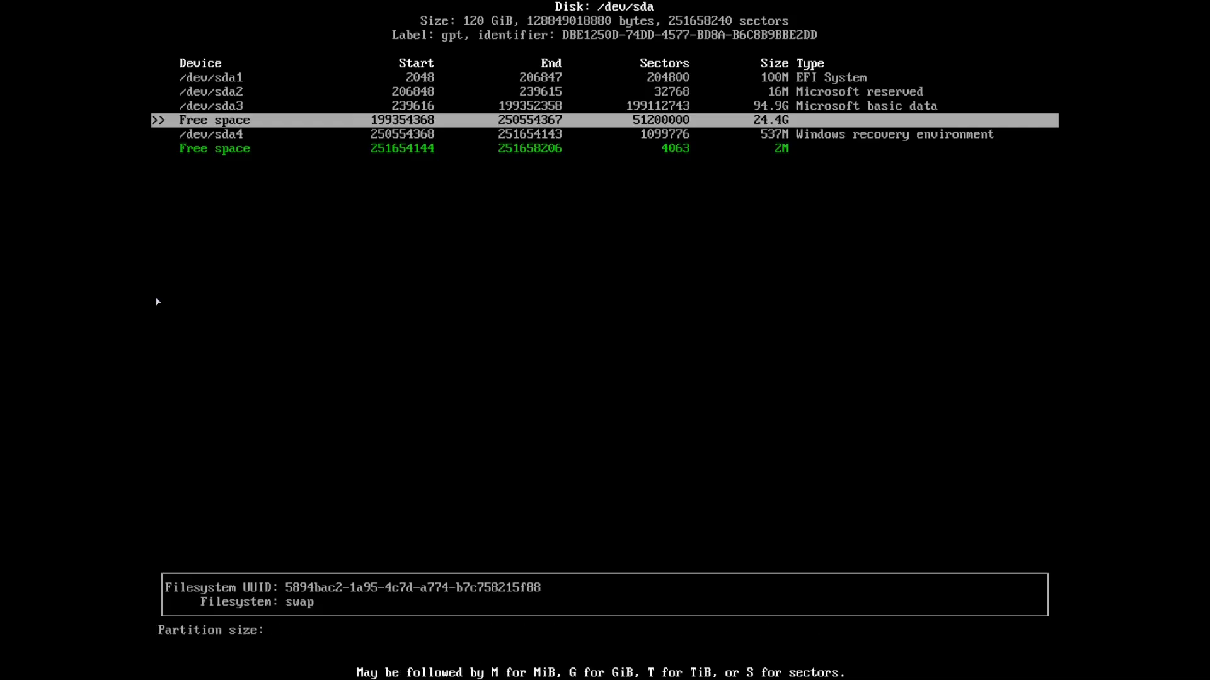
pyautogui.write('600M')
pyautogui.press('Return')
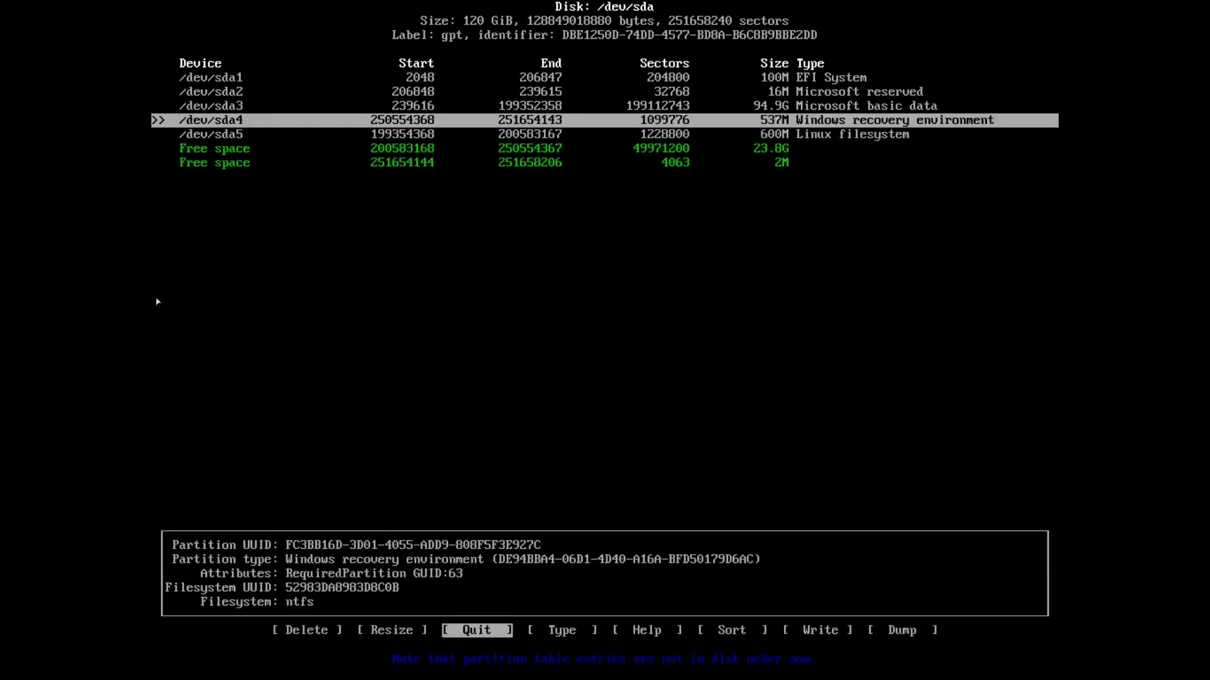
# Create a 2G partition, then a 21.8G partition from the remaining free space.
pyautogui.press('Down')
pyautogui.press('Down')
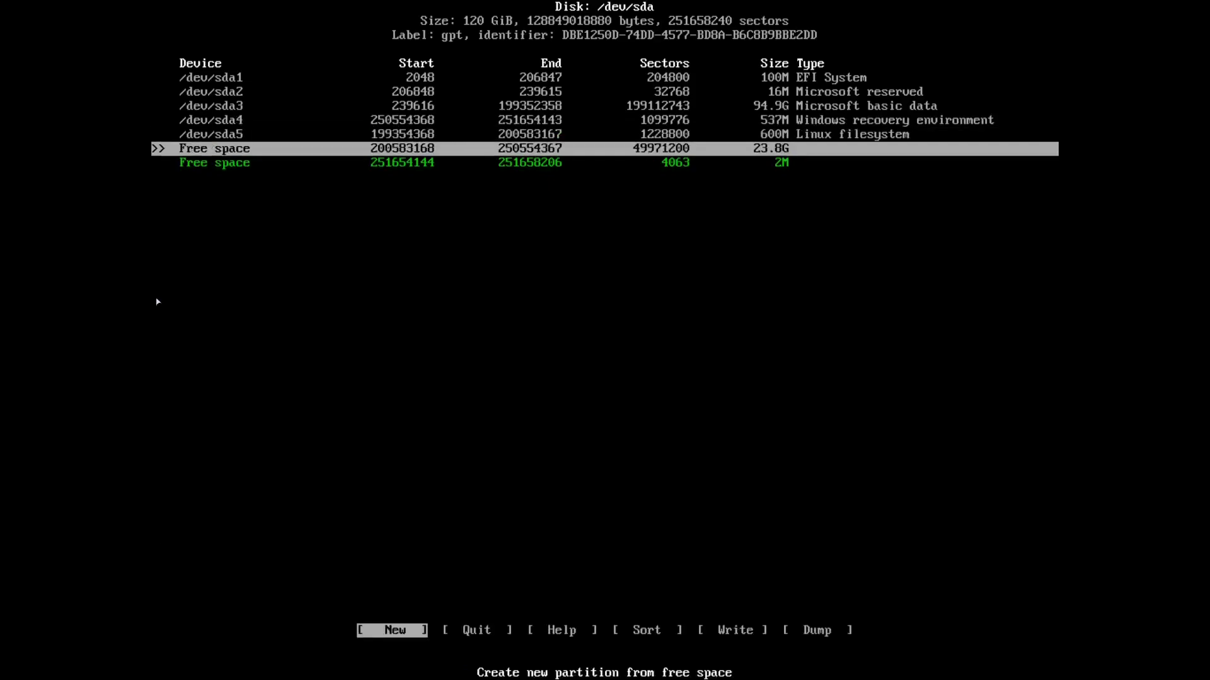
pyautogui.press('Return')
pyautogui.press('BackSpace')
pyautogui.press('BackSpace')
pyautogui.press('BackSpace')
pyautogui.press('BackSpace')
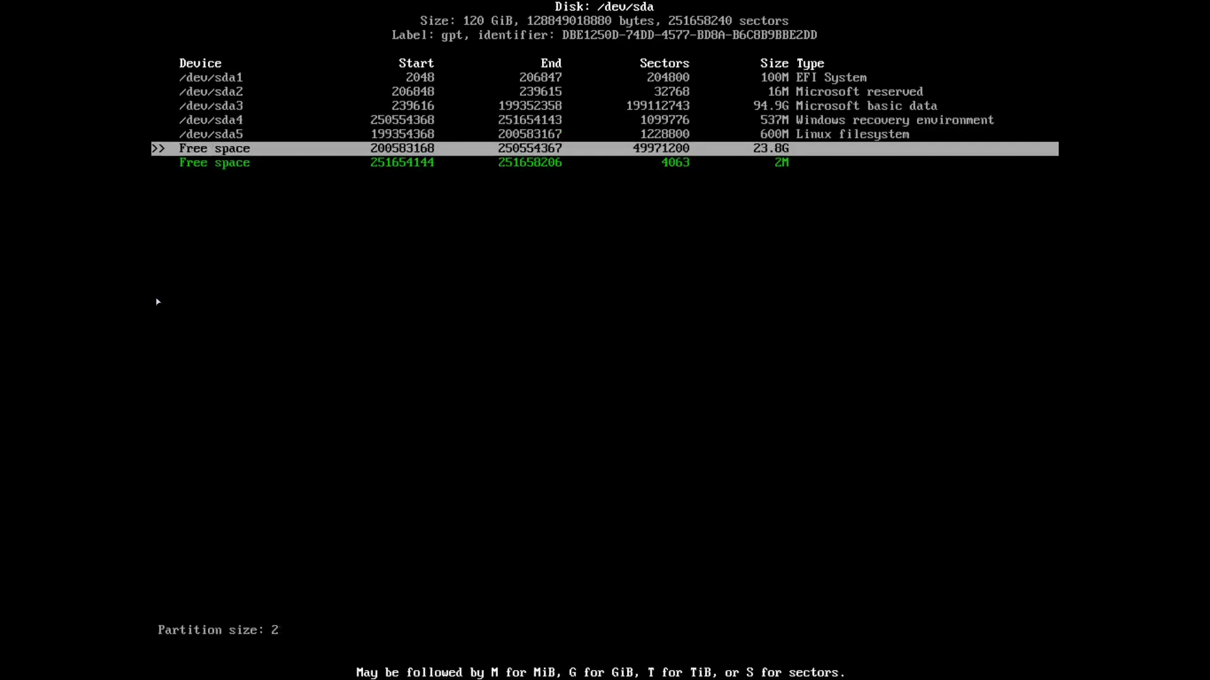
pyautogui.write('G')
pyautogui.press('Return')
pyautogui.press('Down')
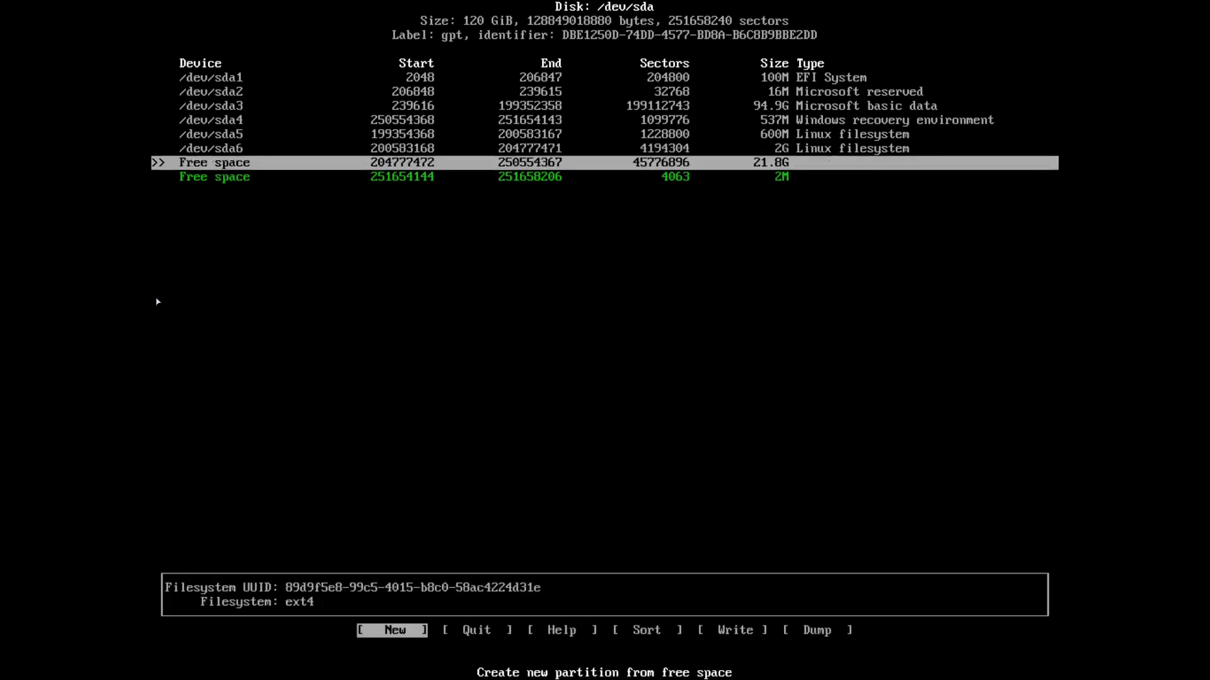
pyautogui.press('Return')
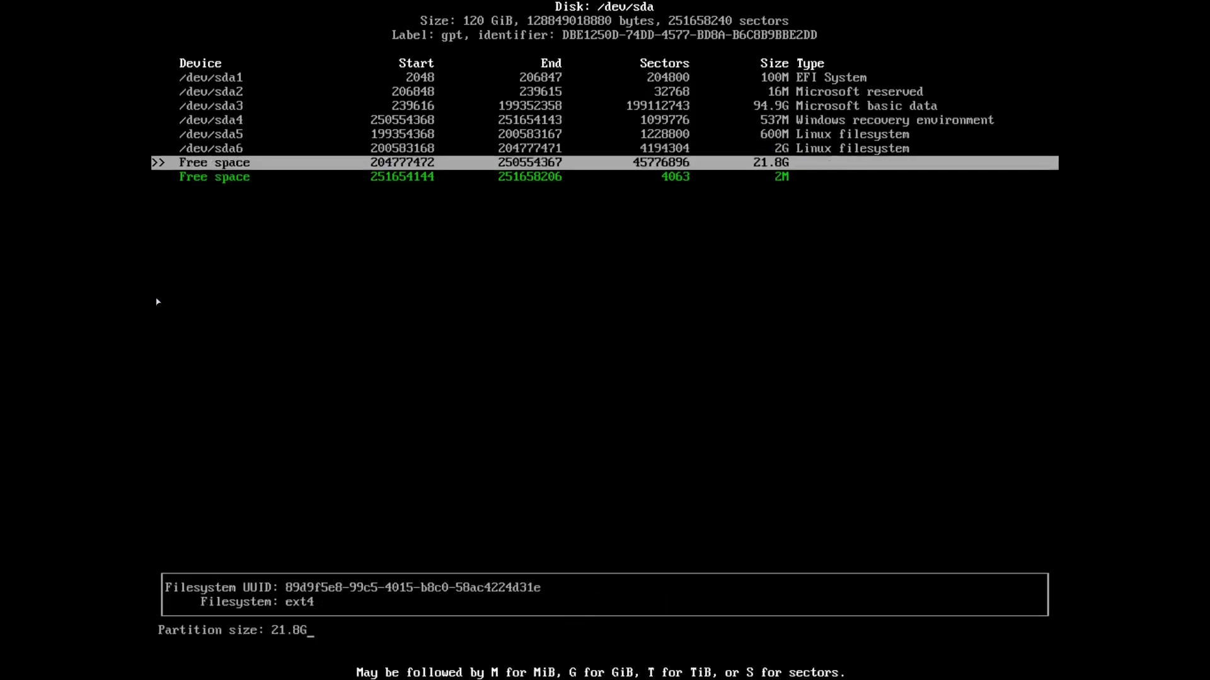
pyautogui.press('Return')
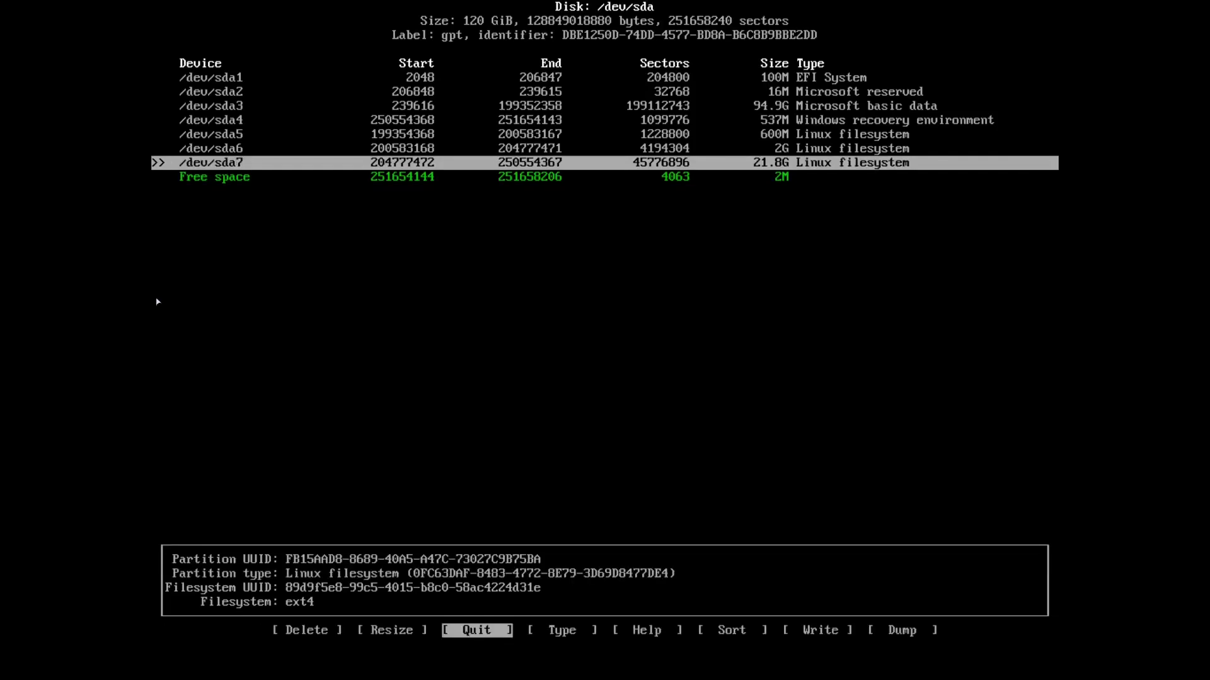
# Change the partition type of the 600M sda5 to EFI System.
pyautogui.press('Right')
pyautogui.press('Right')
pyautogui.press('Up')
pyautogui.press('Up')
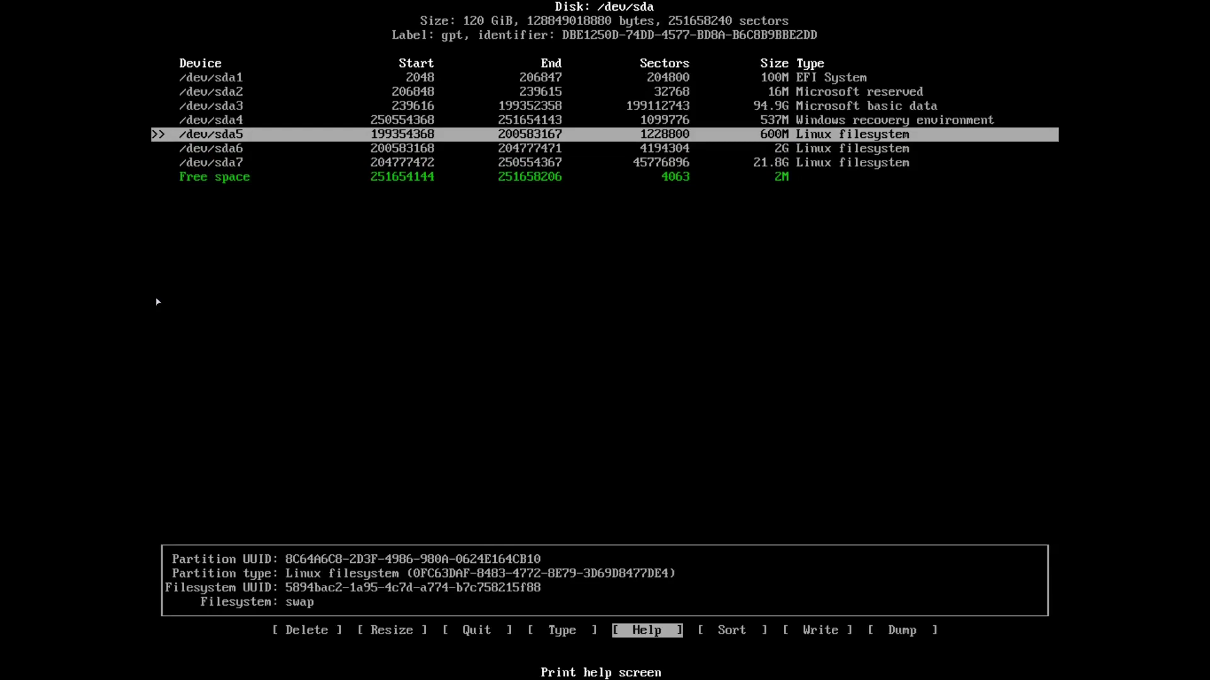
pyautogui.press('Down')
pyautogui.press('Up')
pyautogui.press('Left')
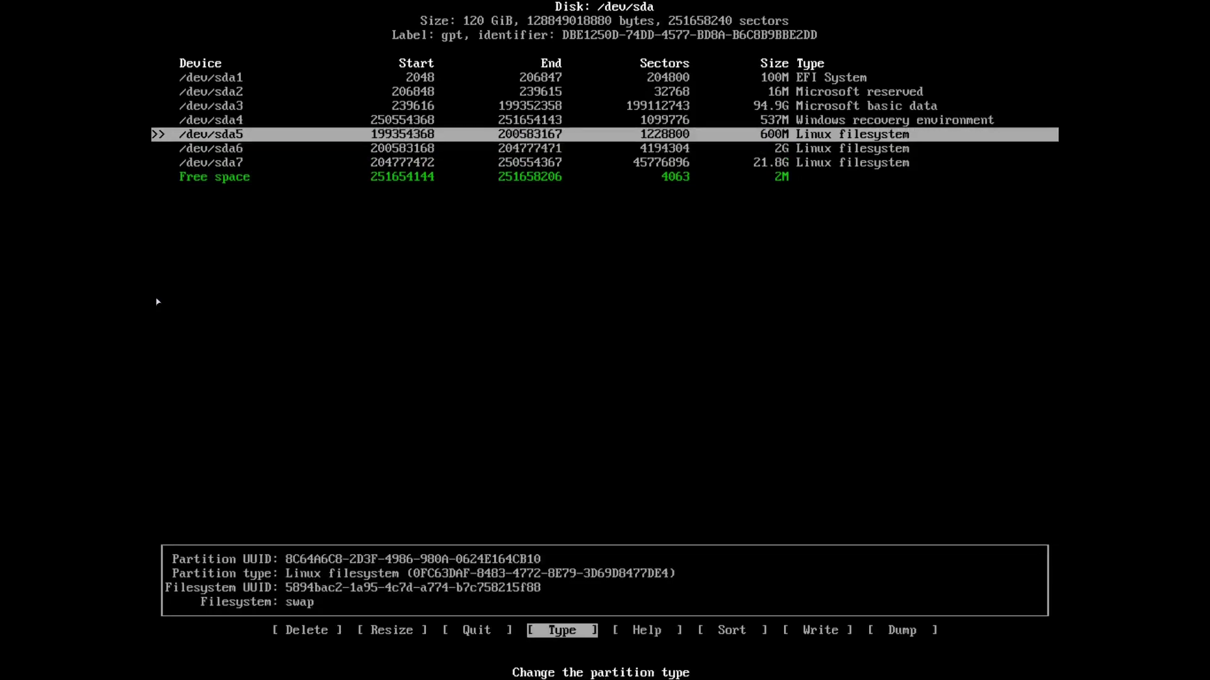
pyautogui.press('Return')
pyautogui.press('Up')
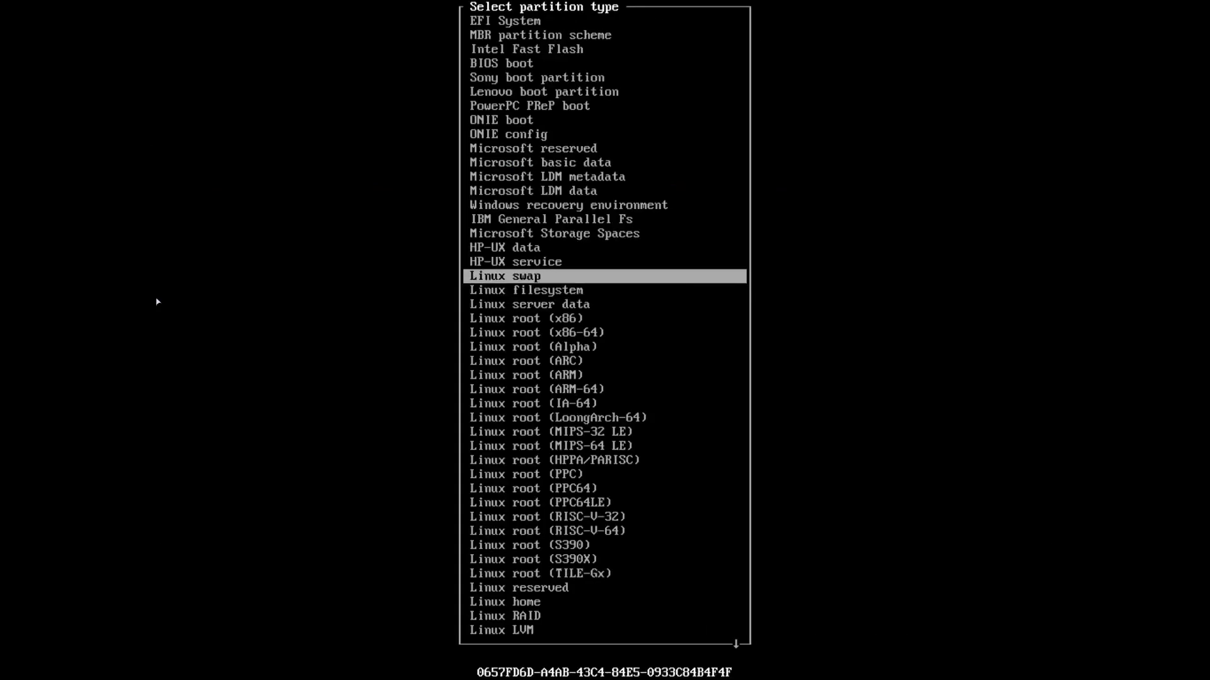
pyautogui.press('Up')
pyautogui.press('Up')
pyautogui.press('Up')
pyautogui.press('Up')
pyautogui.press('Up')
pyautogui.press('Up')
pyautogui.press('Up')
pyautogui.press('Up')
pyautogui.press('Up')
pyautogui.press('Up')
pyautogui.press('Up')
pyautogui.press('Up')
pyautogui.press('Up')
pyautogui.press('Up')
pyautogui.press('Up')
pyautogui.press('Up')
pyautogui.press('Up')
pyautogui.press('Up')
pyautogui.press('Return')
# Change the partition type of the 2G sda6 to Linux swap.
pyautogui.press('Down')
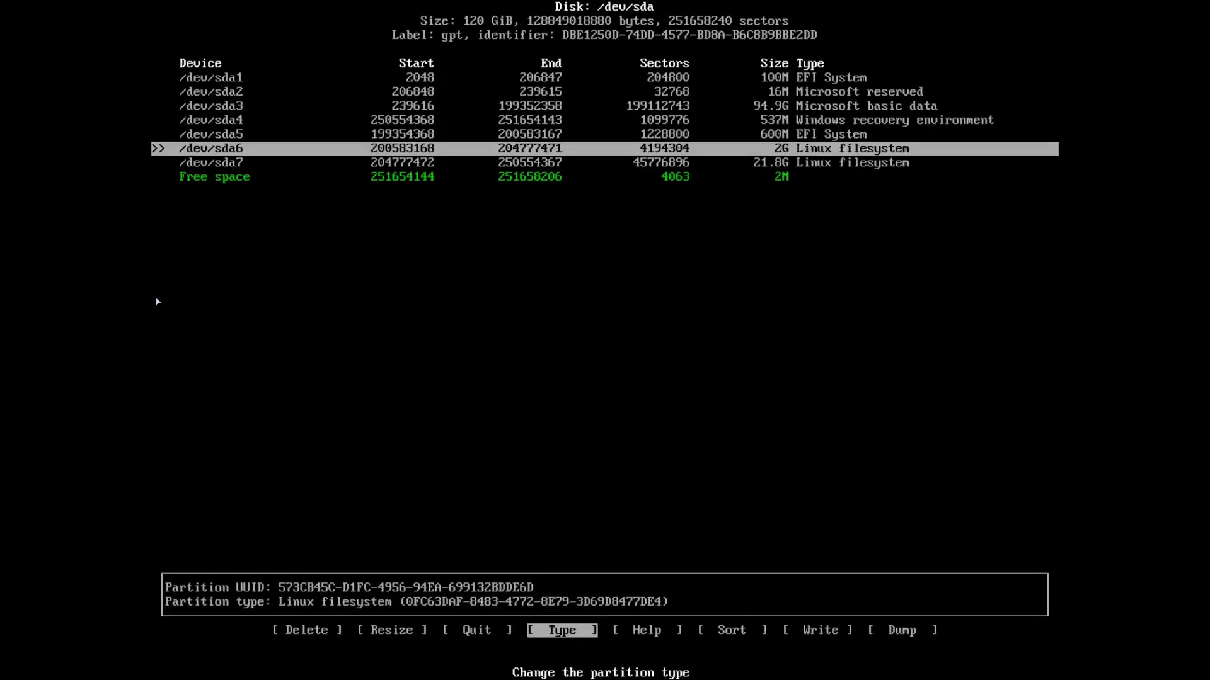
pyautogui.press('Return')
pyautogui.press('Up')
pyautogui.press('Return')
pyautogui.press('Down')
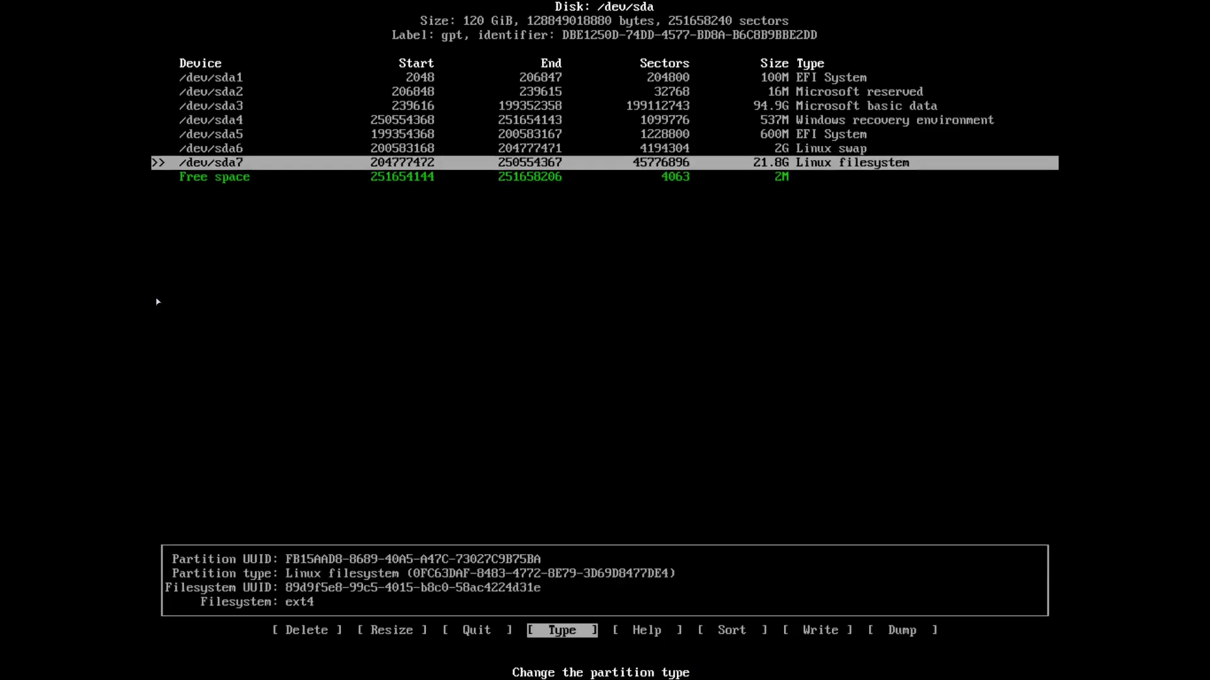
pyautogui.press('Up')
pyautogui.press('Down')
pyautogui.press('Up')
pyautogui.press('Down')
pyautogui.press('Up')
pyautogui.press('Down')
# Write the partition table to disk, confirming with 'yes', and quit cfdisk.
pyautogui.press('Right')
pyautogui.press('Right')
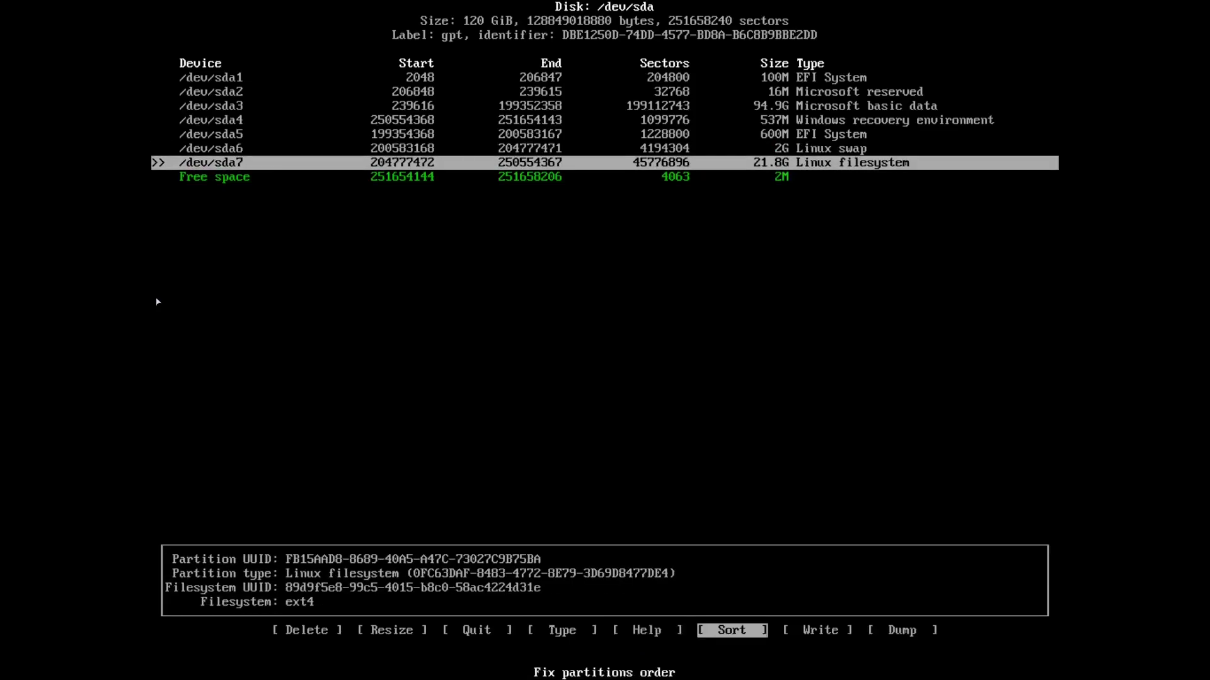
pyautogui.press('Left')
pyautogui.press('Left')
pyautogui.press('Left')
pyautogui.press('Right')
pyautogui.press('Right')
pyautogui.press('Right')
pyautogui.press('Return')
pyautogui.write('yes')
pyautogui.press('Return')
pyautogui.press('Left')
pyautogui.press('Left')
pyautogui.press('Left')
pyautogui.press('Left')
pyautogui.press('Return')
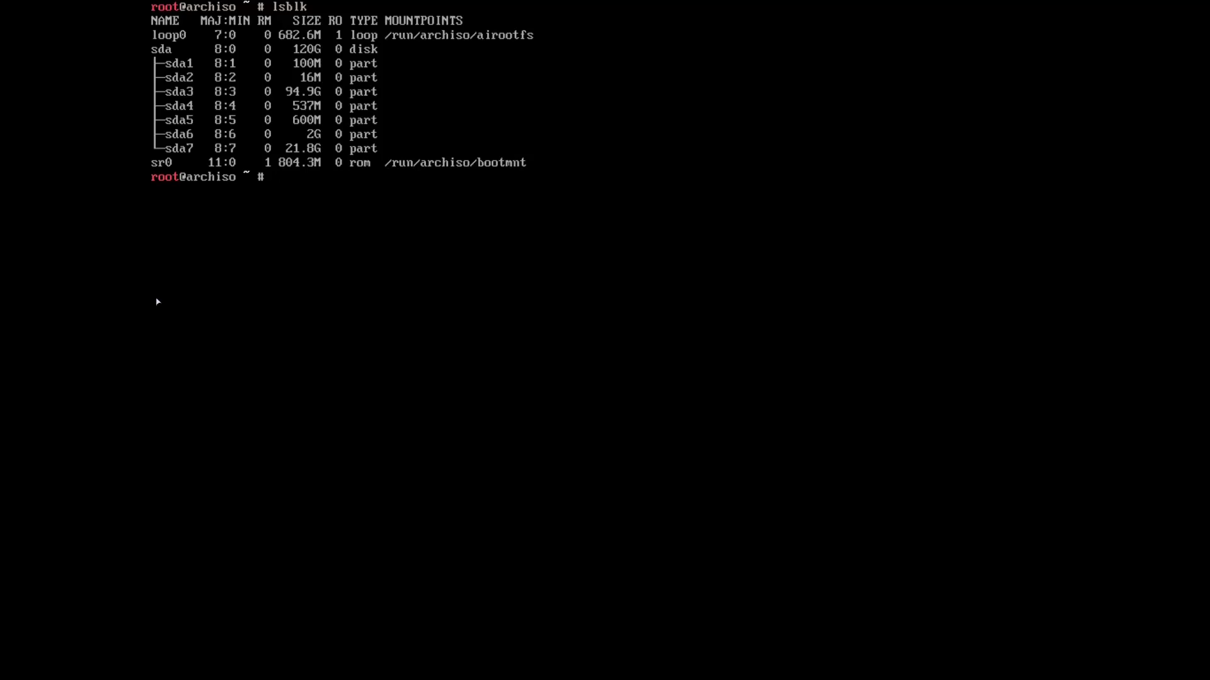
# Format sda5 as FAT32 with mkfs.vfat -F 32 /dev/sda5.
pyautogui.write('mkfs.vfat -F 32 /dev/')
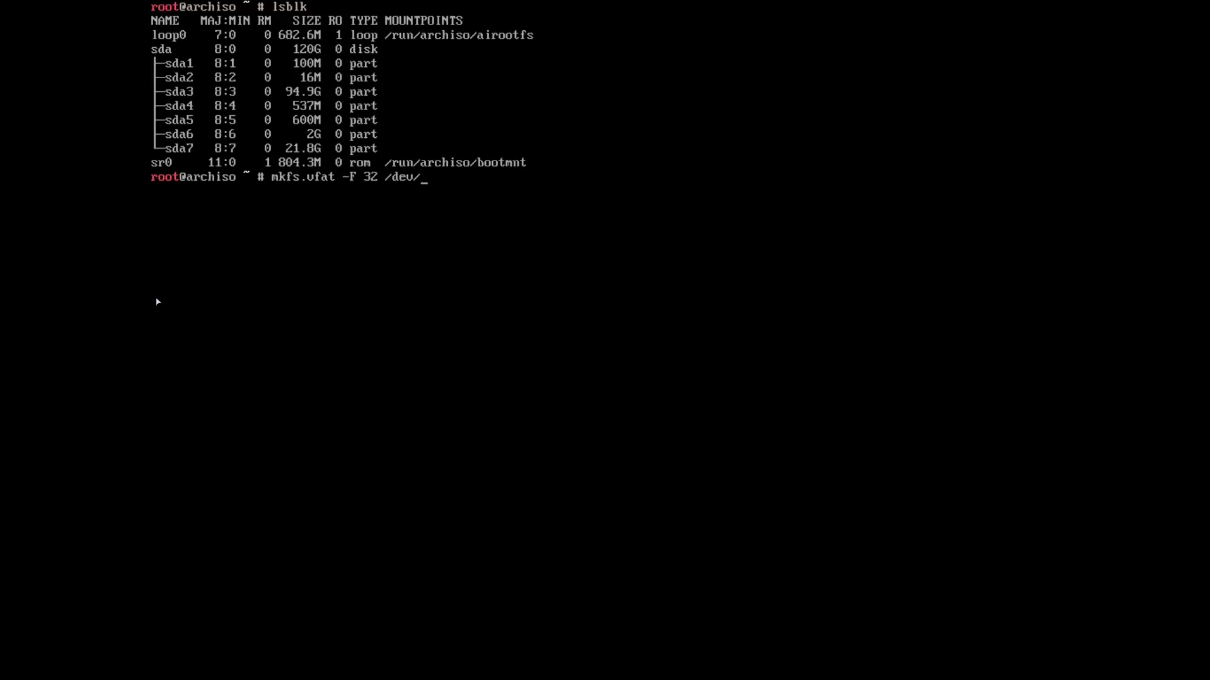
pyautogui.write('sda5')
pyautogui.press('Return')
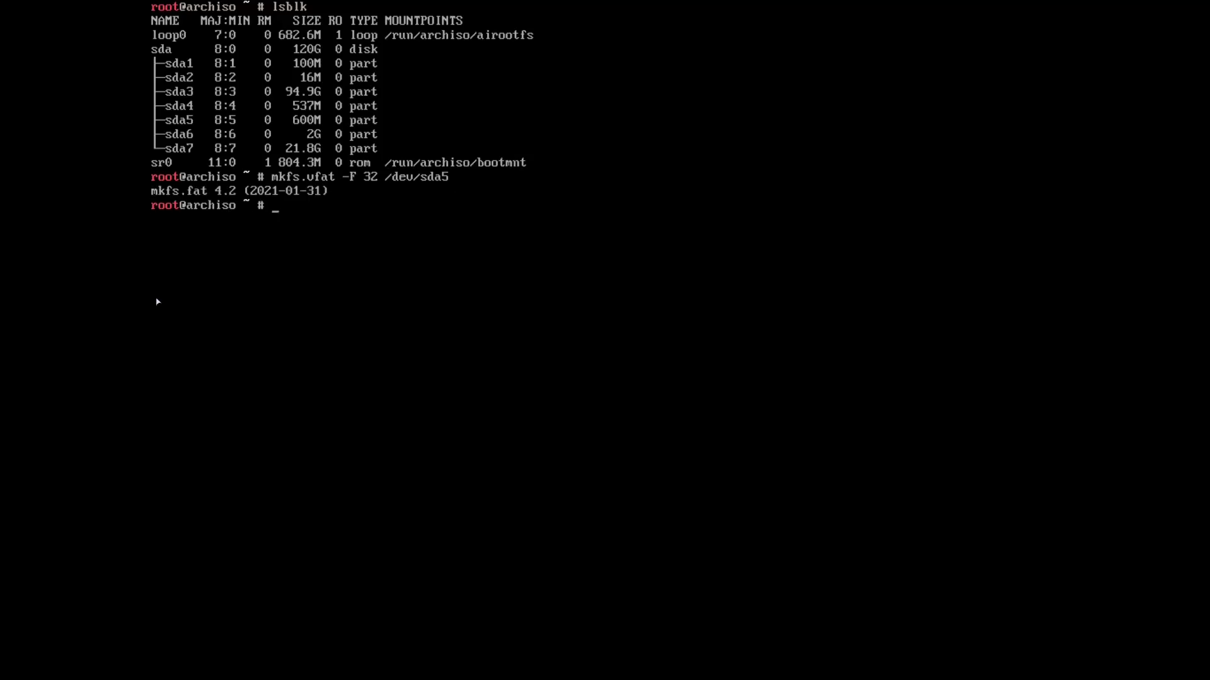
# Set up a swap area on sda6 with mkswap /dev/sda6.
pyautogui.write('mkswap /dev/sda6')
pyautogui.press('Return')
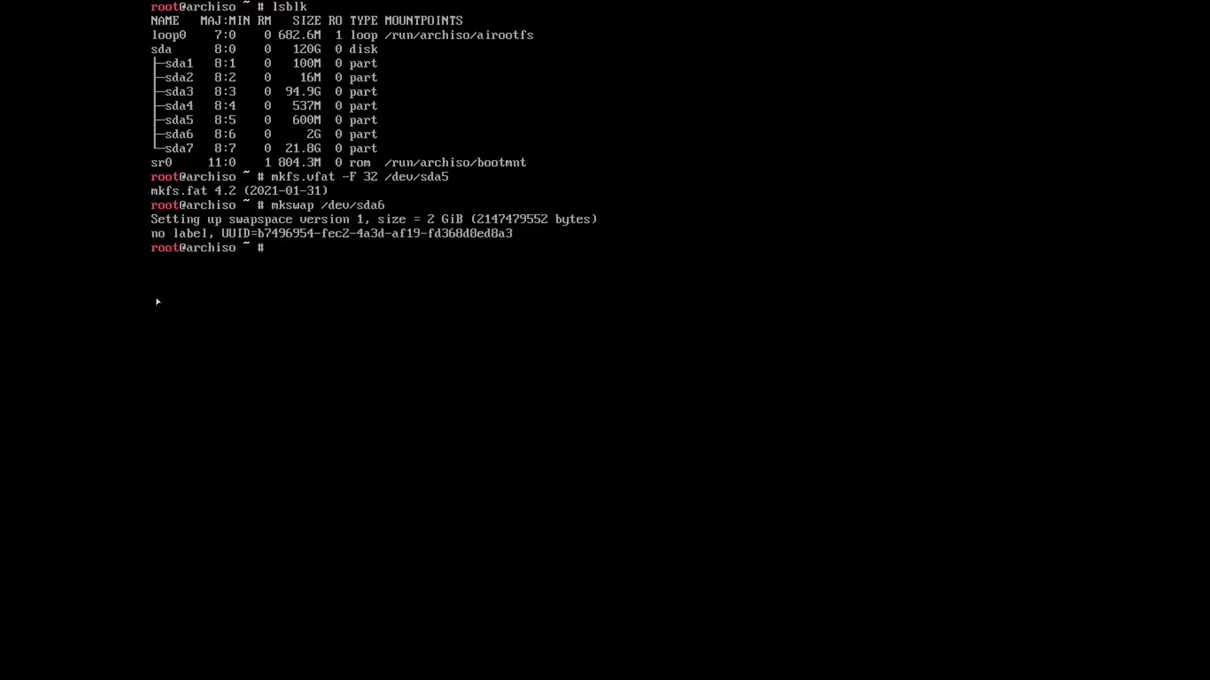
# Format sda7 as ext4 with mkfs.ext4 /dev/sda7, answering y to proceed.
pyautogui.write('mk')
pyautogui.press('BackSpace')
pyautogui.write('ks')
pyautogui.press('BackSpace')
pyautogui.write('fs.ext4')
pyautogui.write('/dev/')
pyautogui.write('sda')
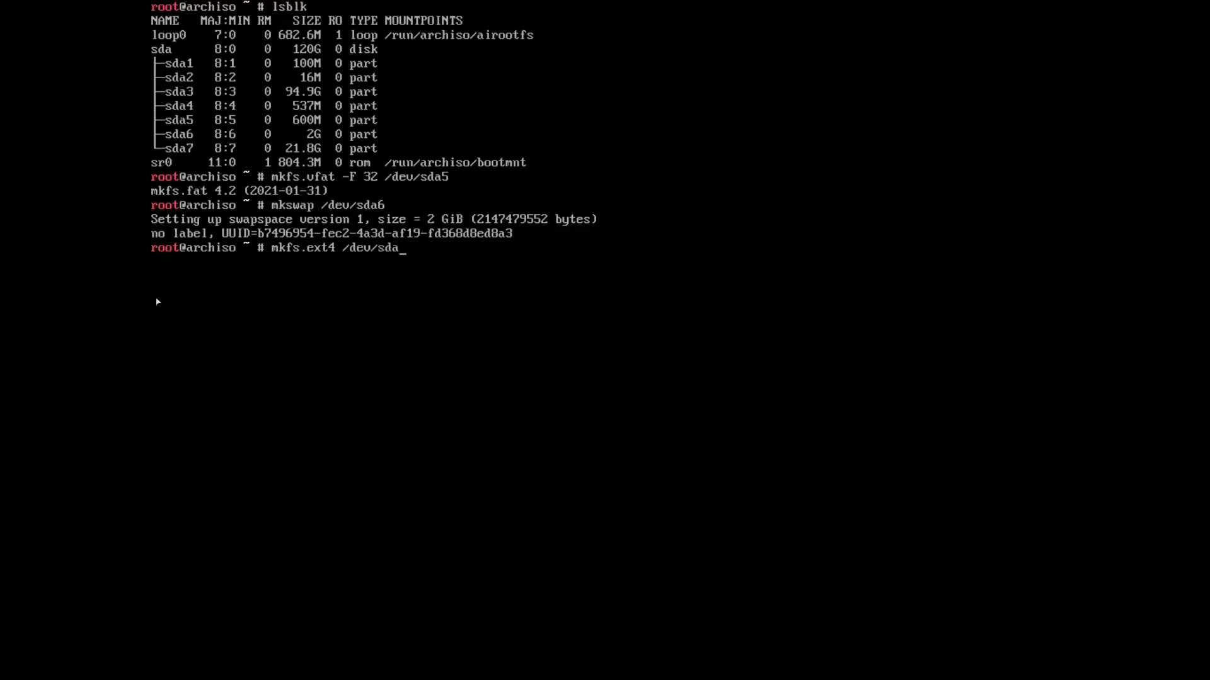
pyautogui.write('7')
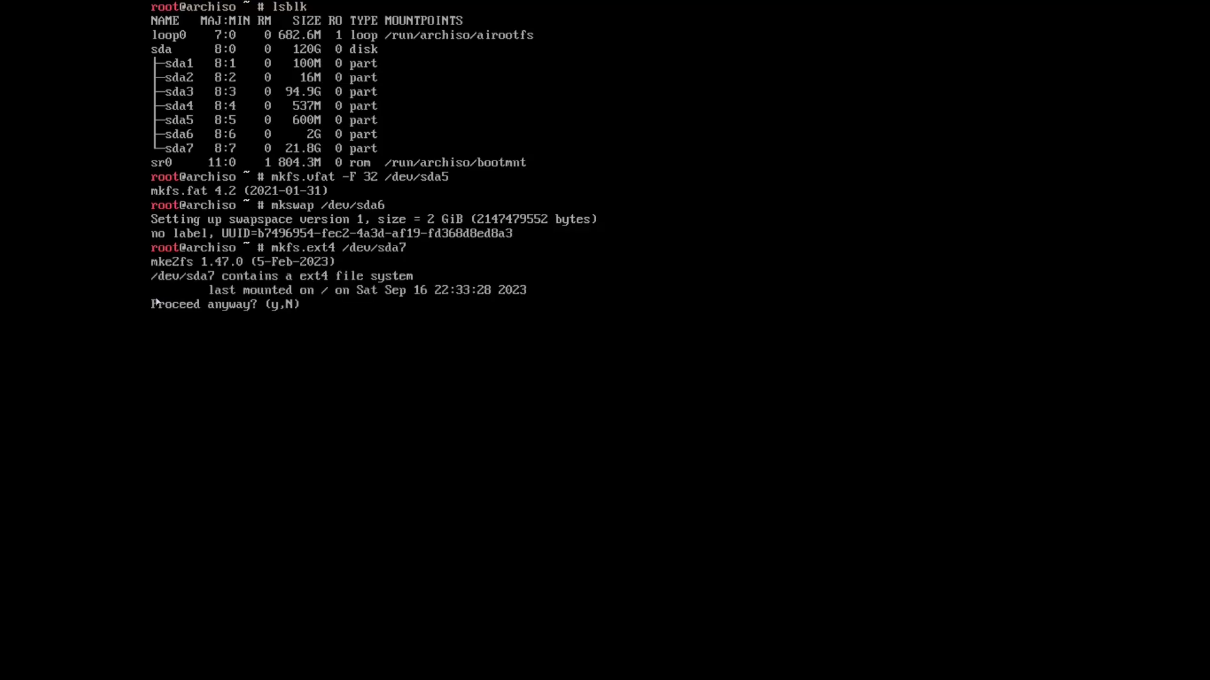
pyautogui.write('y')
pyautogui.press('Return')
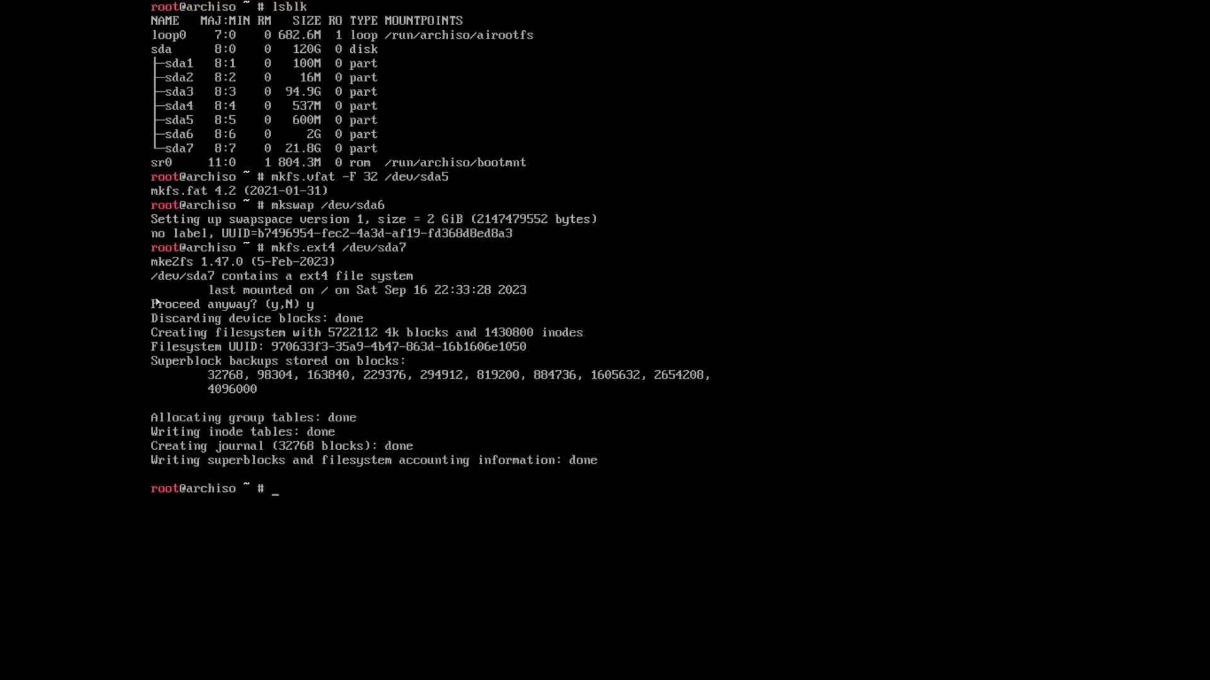
# List the partitions with lsblk, clear the screen, and list them again.
pyautogui.write('lsblk')
pyautogui.press('Return')
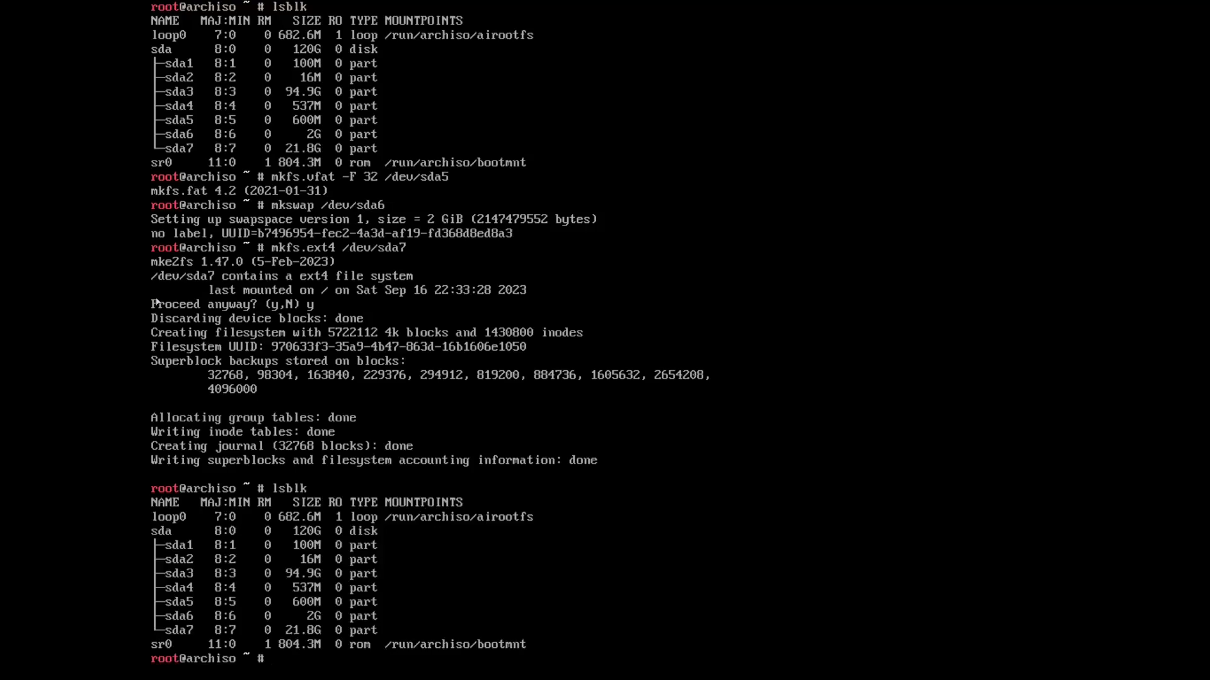
pyautogui.write('cle')
pyautogui.press('BackSpace')
pyautogui.press('BackSpace')
pyautogui.press('BackSpace')
pyautogui.hotkey('ctrl', 'l')
pyautogui.press('Return')
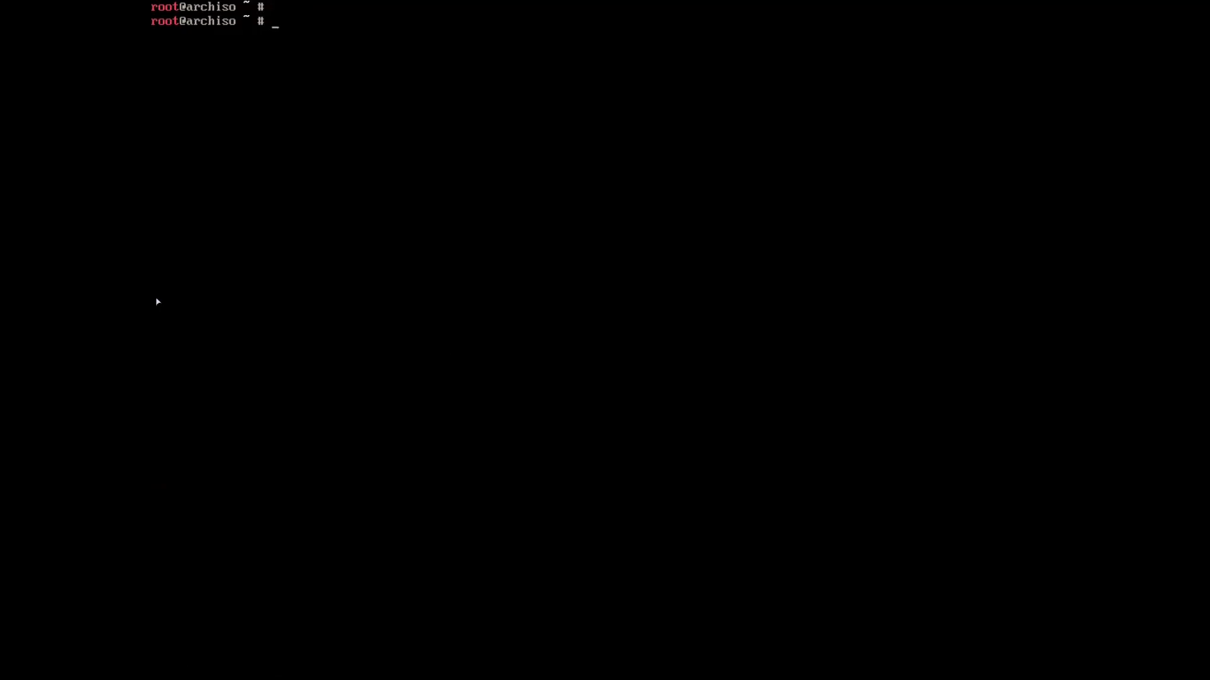
pyautogui.write('lsblk')
pyautogui.press('Return')
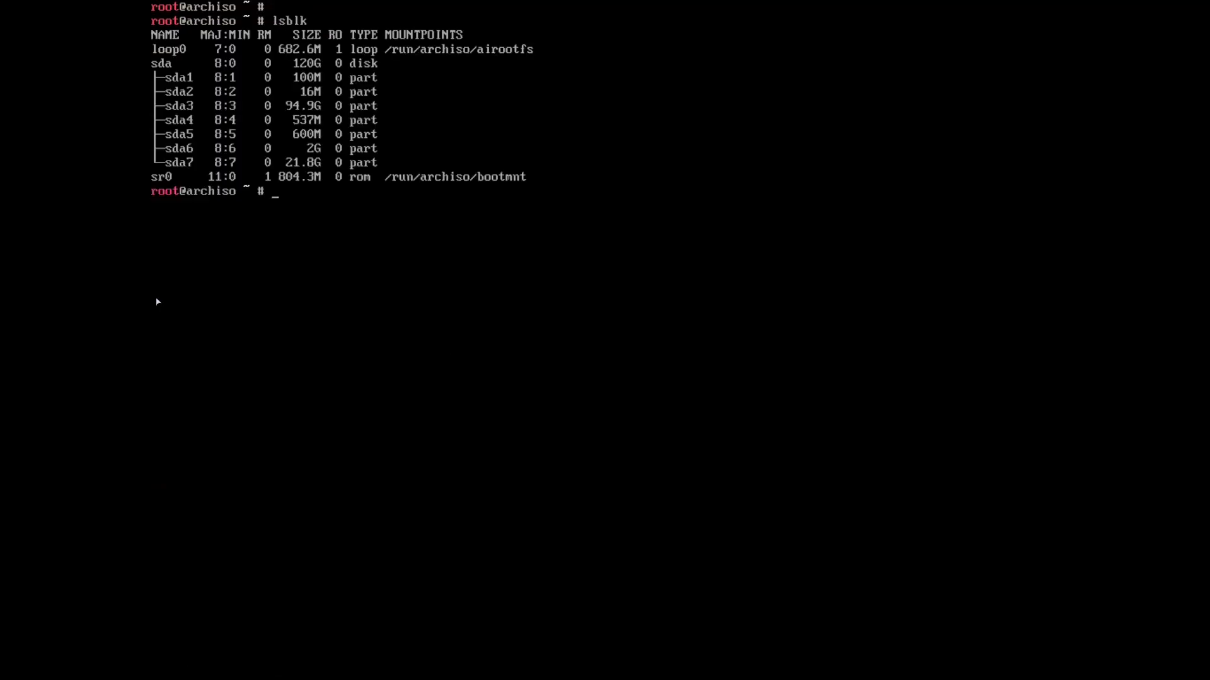
# Run mkdir /mnt/archinstall and start entering the sda7 mount command.
pyautogui.write('mkdir /mnt/archinstall')
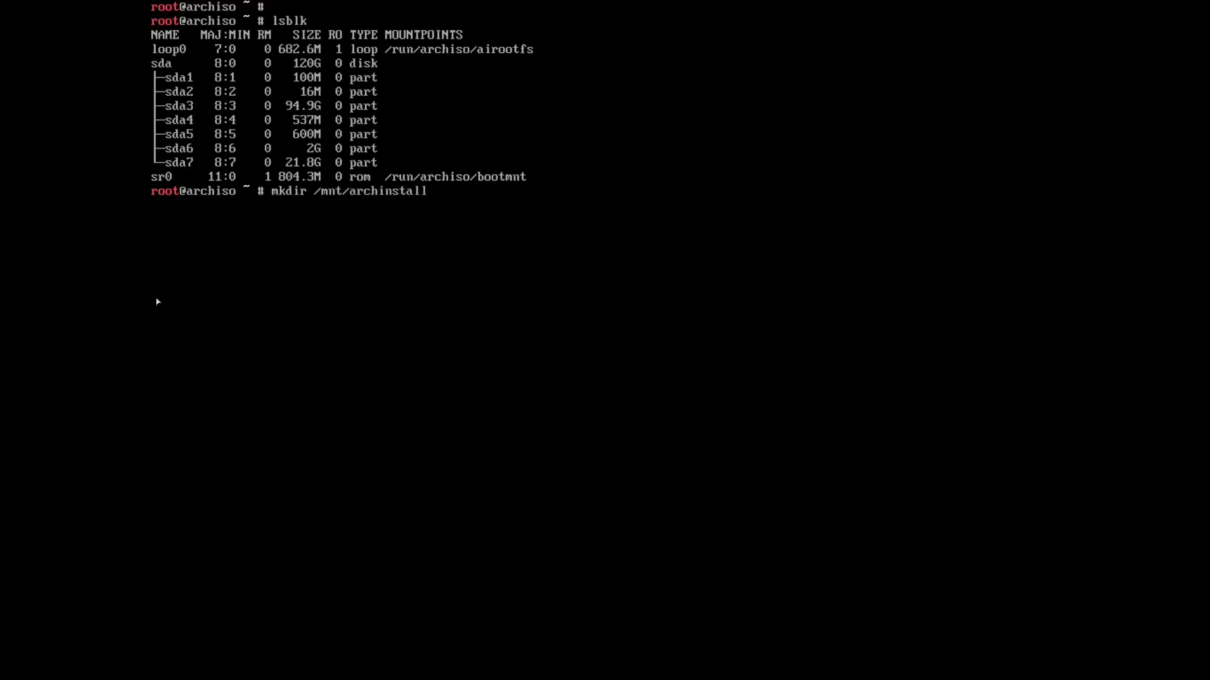
pyautogui.press('Return')
pyautogui.write('mount')
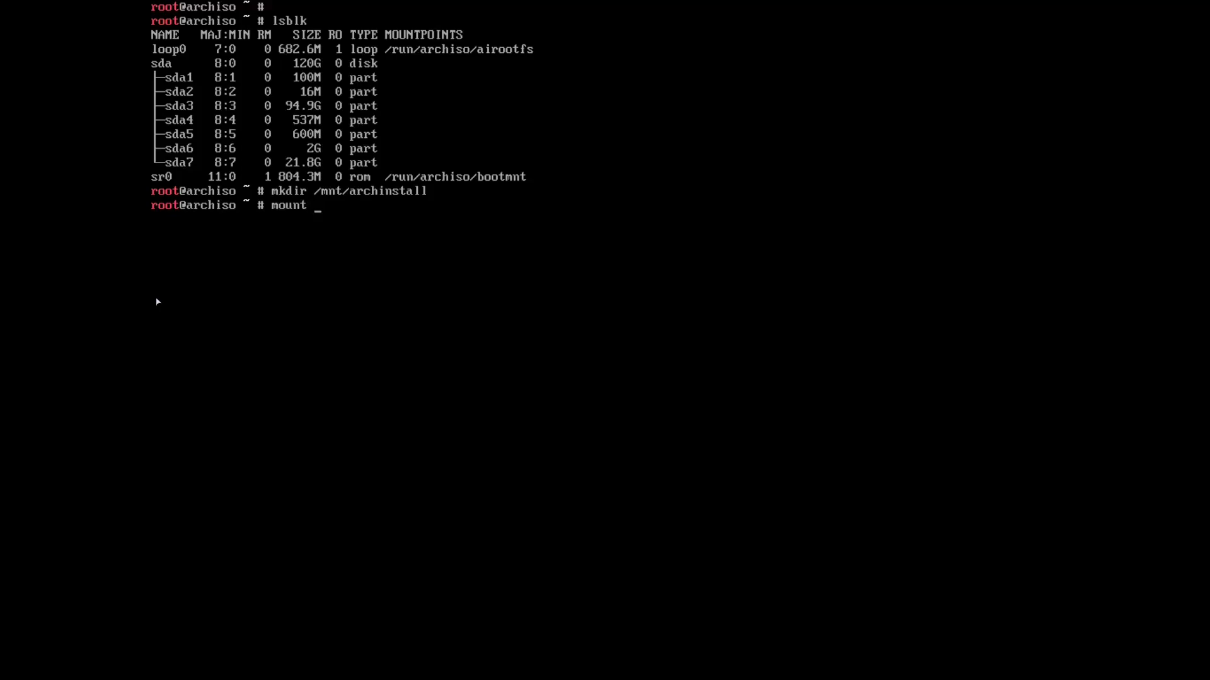
pyautogui.write(' /dev/sda7 /m,nt/')
# Mount /dev/sda7 at /mnt/archinstall and create /mnt/archinstall/boot.
pyautogui.press('BackSpace')
pyautogui.press('BackSpace')
pyautogui.press('BackSpace')
pyautogui.write('nt/archinstall')
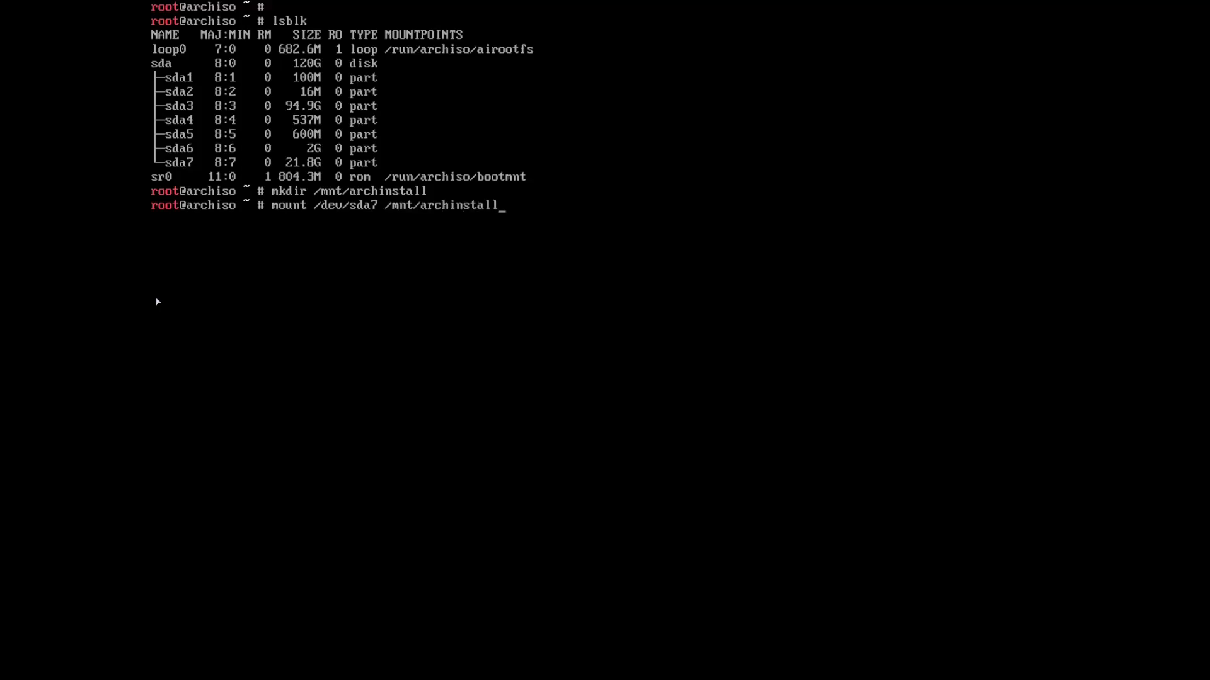
pyautogui.press('Return')
pyautogui.write('mkdir ')
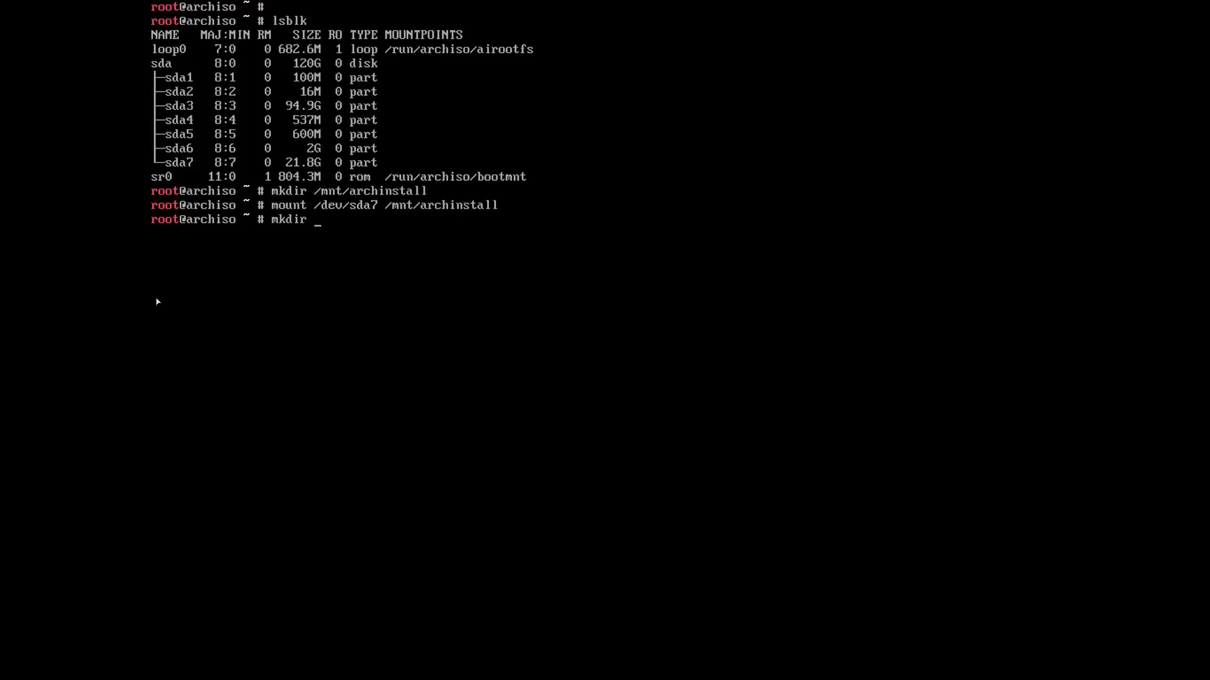
pyautogui.write('/de')
pyautogui.press('BackSpace')
pyautogui.press('BackSpace')
pyautogui.press('BackSpace')
pyautogui.write('/mnt/archinstall/boot')
pyautogui.press('Return')
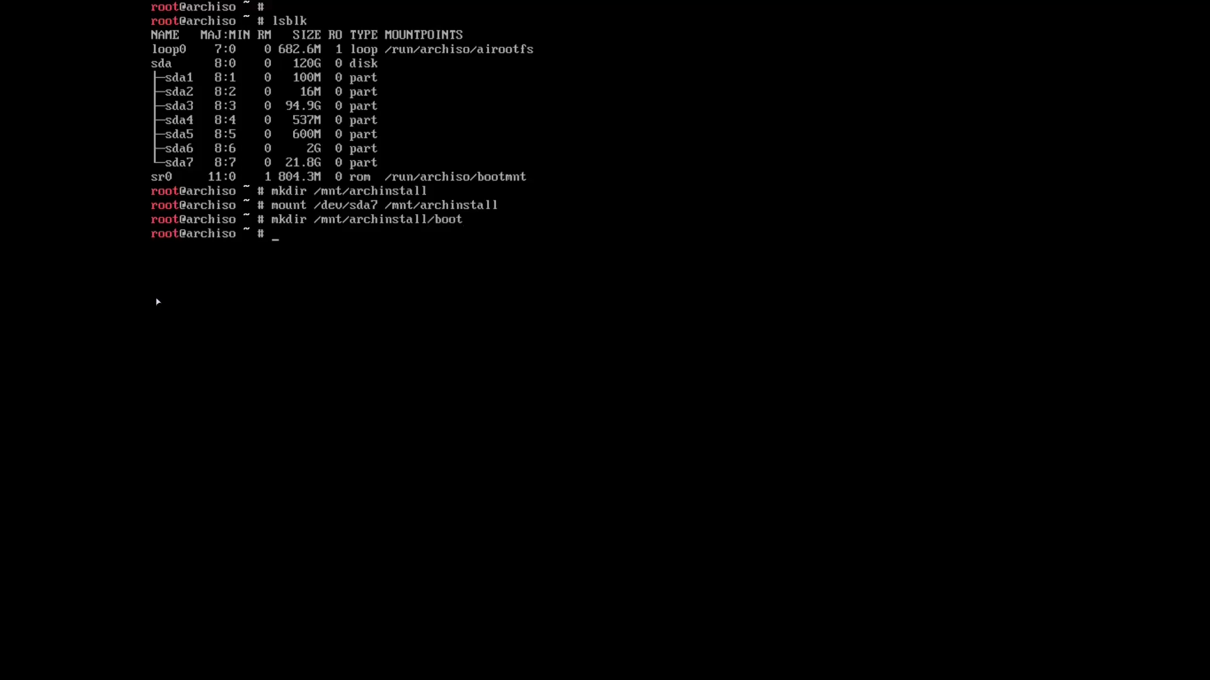
# Try mounting /dev/sda6 on /mnt/archinstall/boot, which fails with unknown type 'swap'.
pyautogui.write('mount /dev/sda6')
pyautogui.write('/mnt/archinstall')
pyautogui.press('BackSpace')
pyautogui.press('BackSpace')
pyautogui.press('BackSpace')
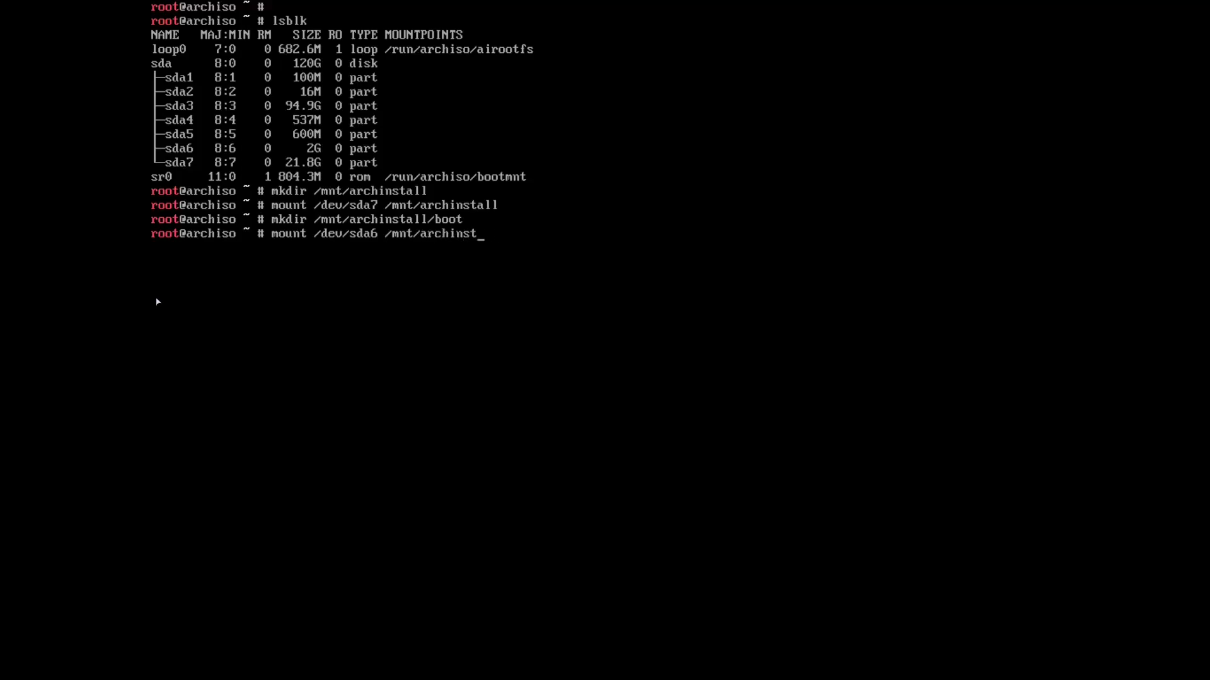
pyautogui.write('all/boot')
pyautogui.press('Return')
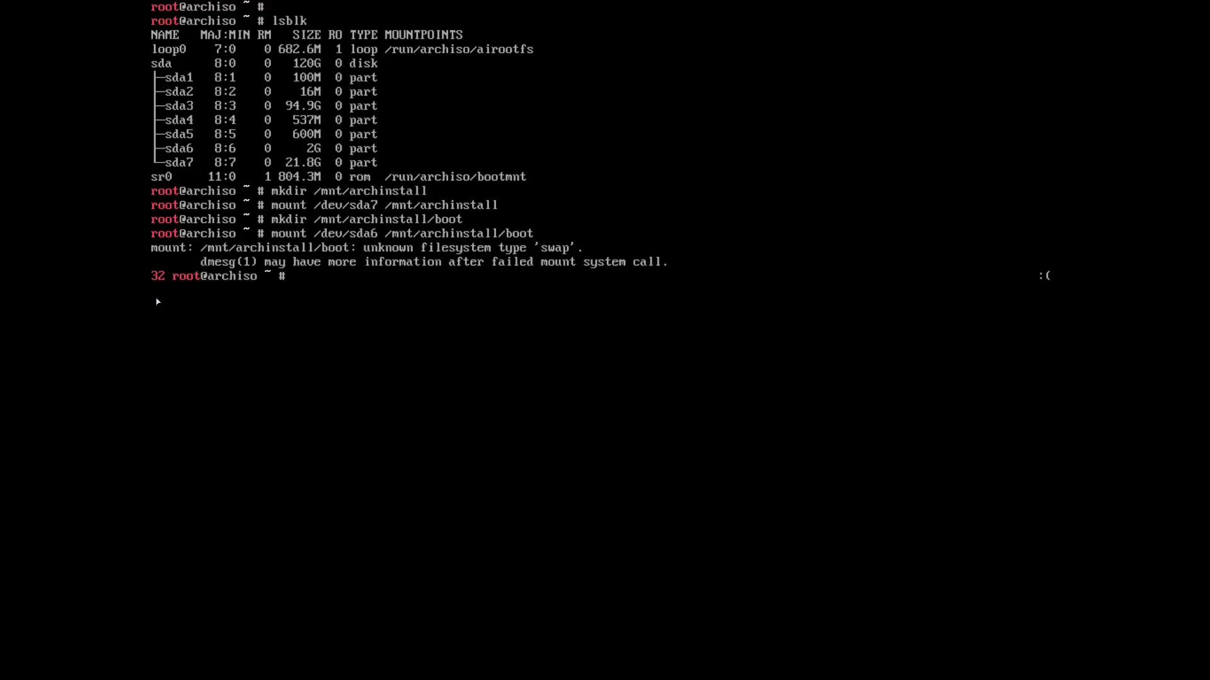
# Fix the recalled mount command to mount /dev/sda5 on /mnt/archinstall/boot.
pyautogui.press('Up')
pyautogui.press('Left')
pyautogui.press('Left')
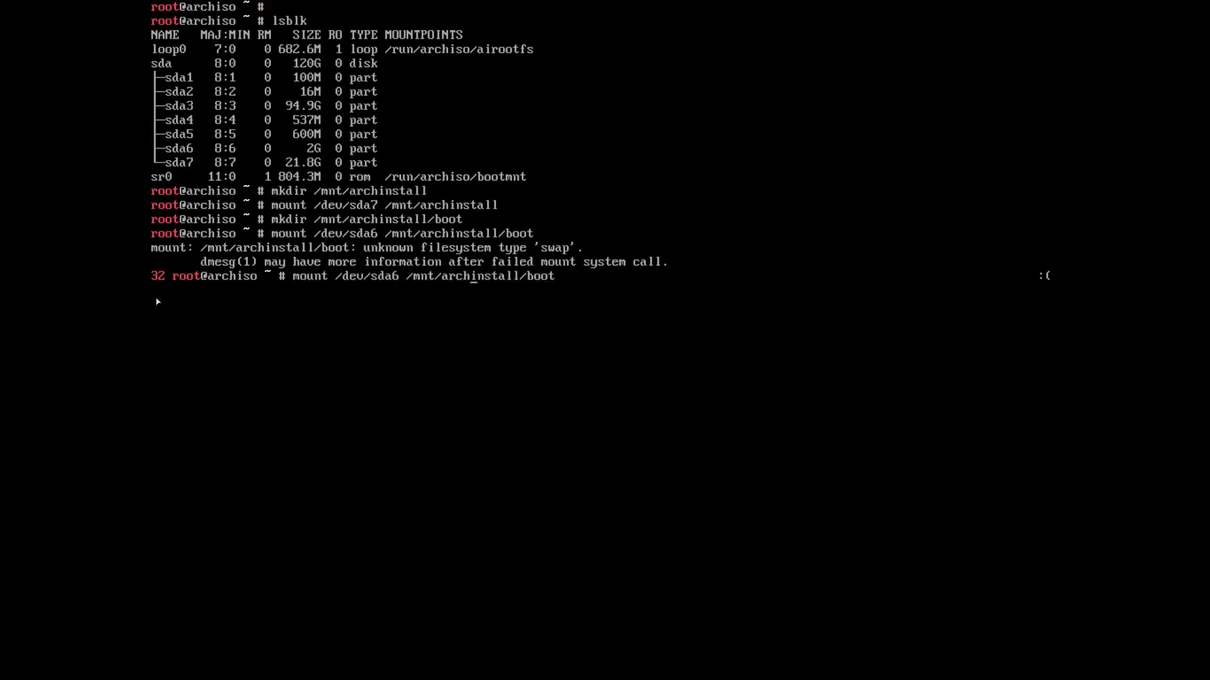
pyautogui.press('Left')
pyautogui.press('BackSpace')
pyautogui.write('5')
pyautogui.press('Return')
# Enable swap with swapon /dev/sda6, verify with lsblk, and launch archinstall.
pyautogui.write('swapon ')
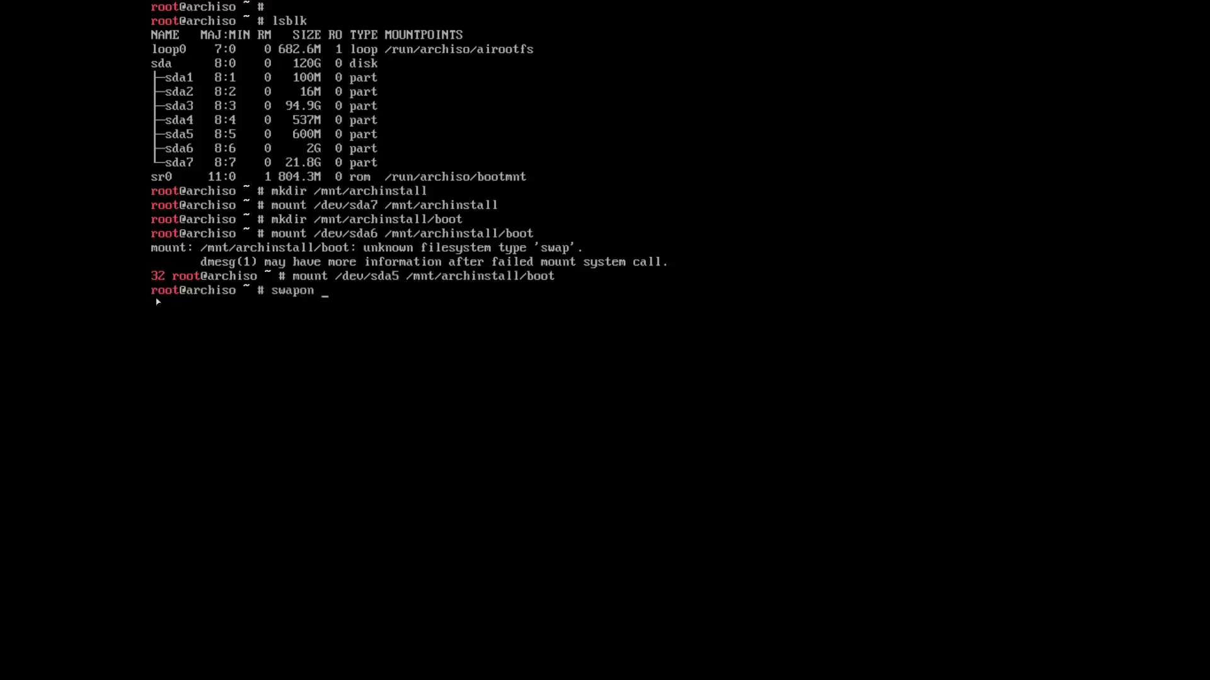
pyautogui.write('/dev/sda6')
pyautogui.press('Return')
pyautogui.write('lsblk')
pyautogui.press('Return')
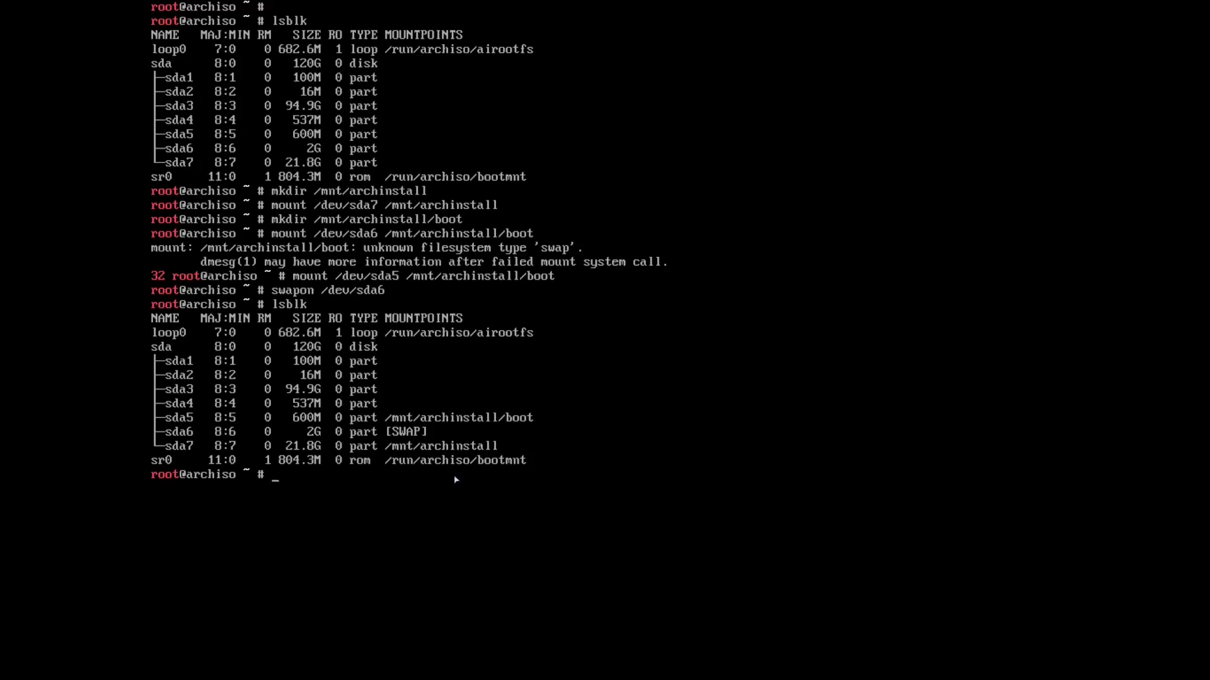
pyautogui.write('archinstall')
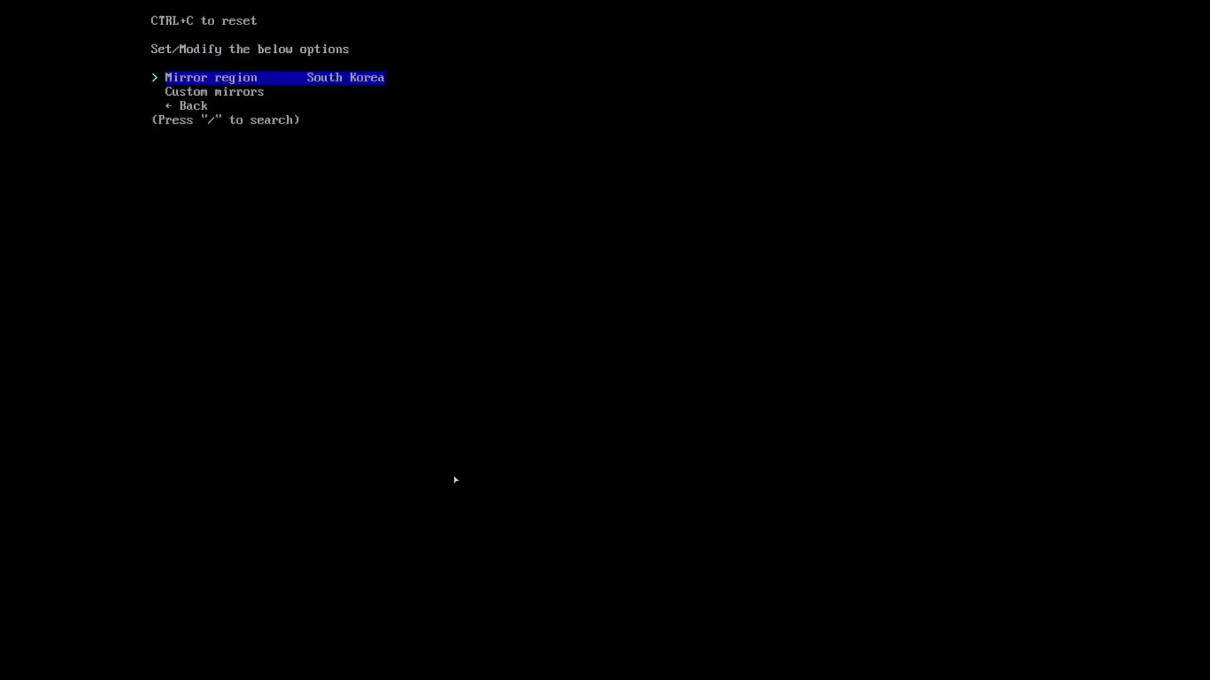
# Confirm South Korea as the mirror region and open the disk configuration options.
pyautogui.press('Down')
pyautogui.press('Down')
pyautogui.press('Return')
pyautogui.press('Down')
pyautogui.press('Down')
pyautogui.press('Return')
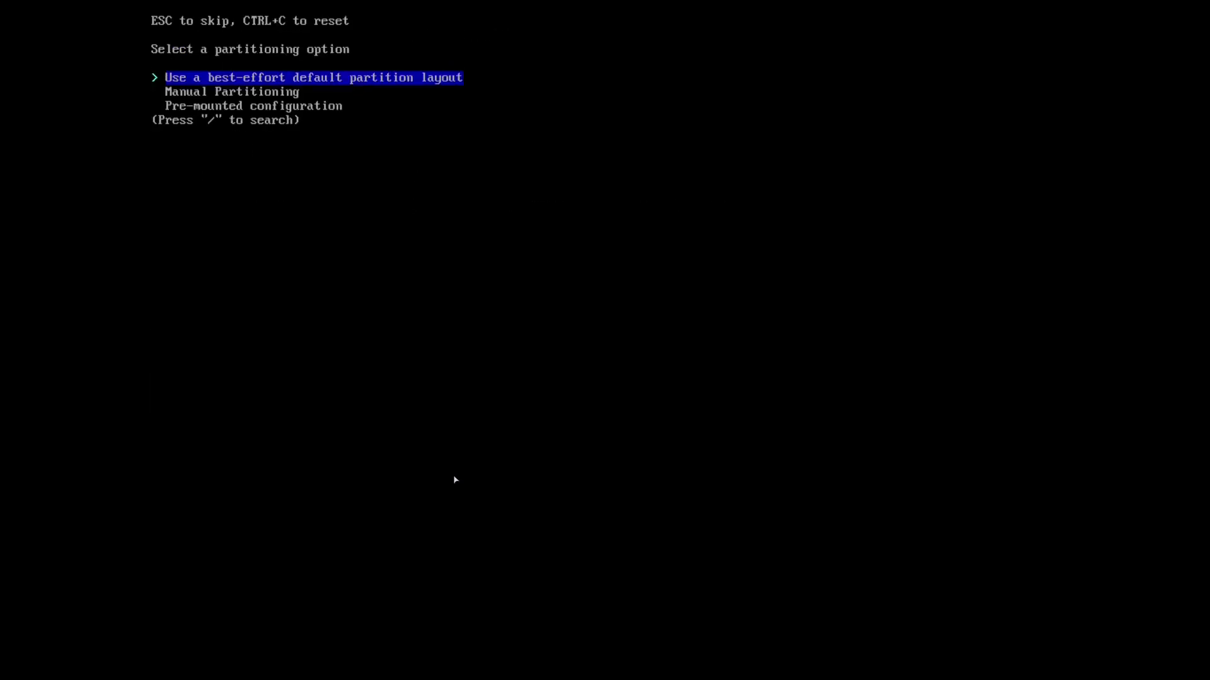
pyautogui.press('Return')
pyautogui.press('Return')
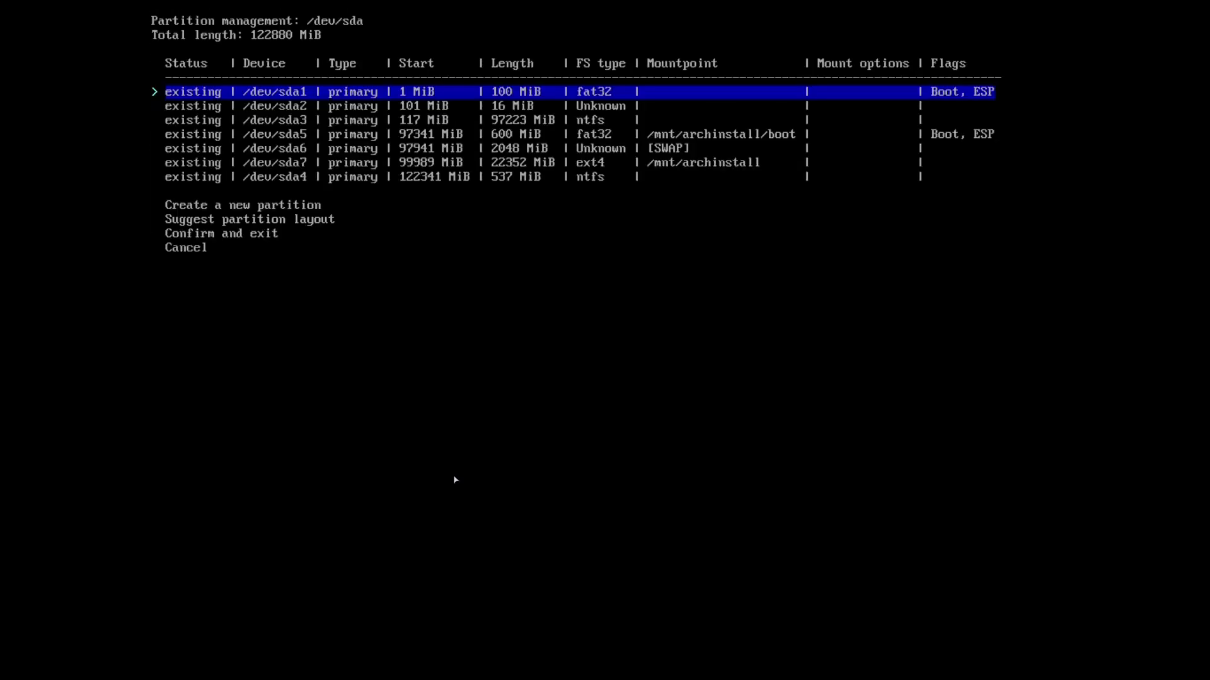
# Open the /dev/sda5 action menu, cancel it unchanged, and move to exit partition management.
pyautogui.press('Down')
pyautogui.press('Down')
pyautogui.press('Down')
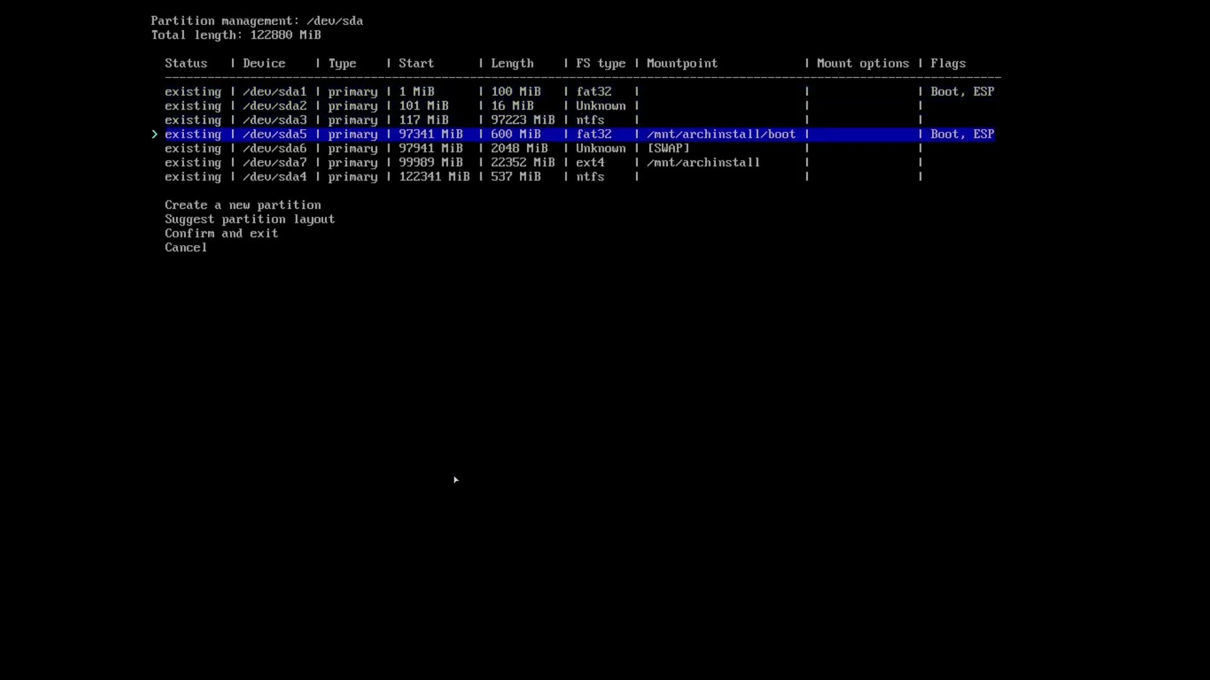
pyautogui.press('Return')
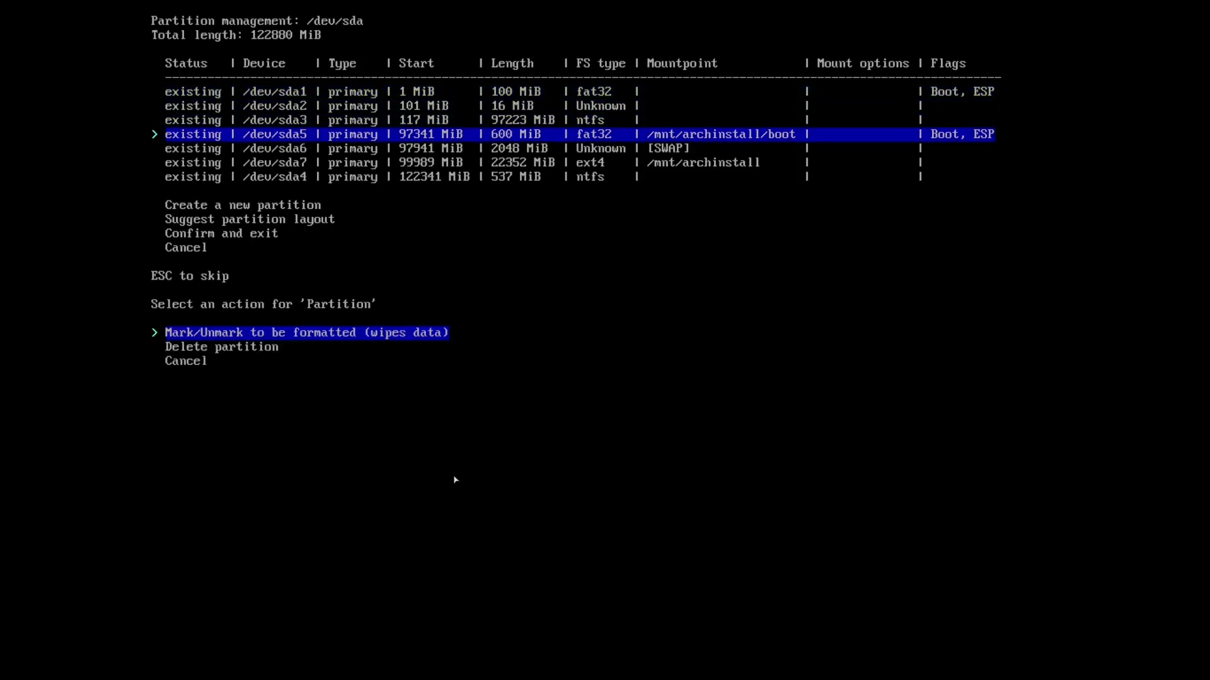
pyautogui.press('Down')
pyautogui.press('Up')
pyautogui.press('Down')
pyautogui.press('Up')
pyautogui.press('Down')
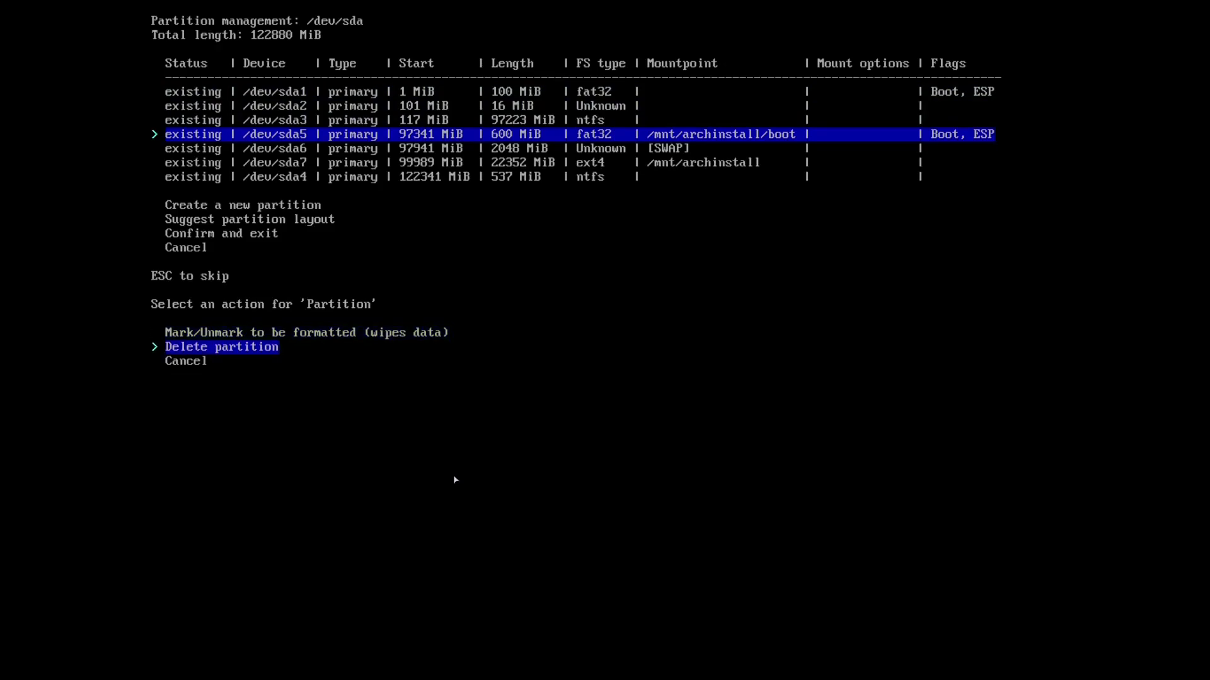
pyautogui.press('Down')
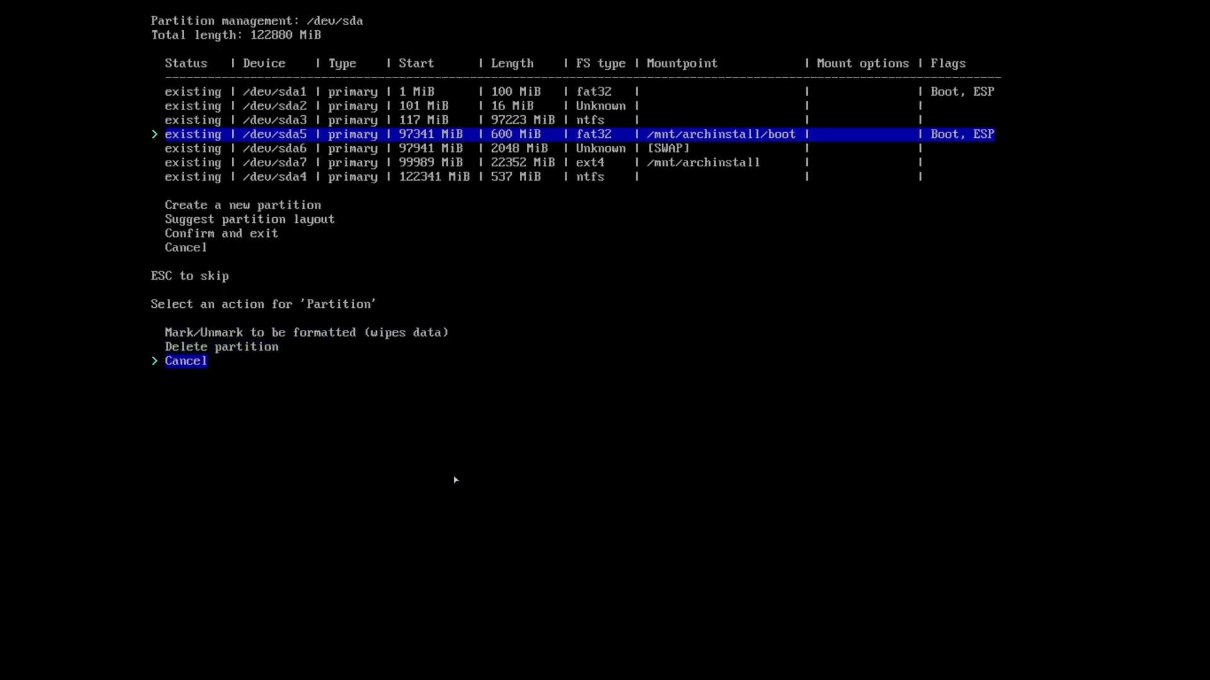
pyautogui.press('Up')
pyautogui.press('Up')
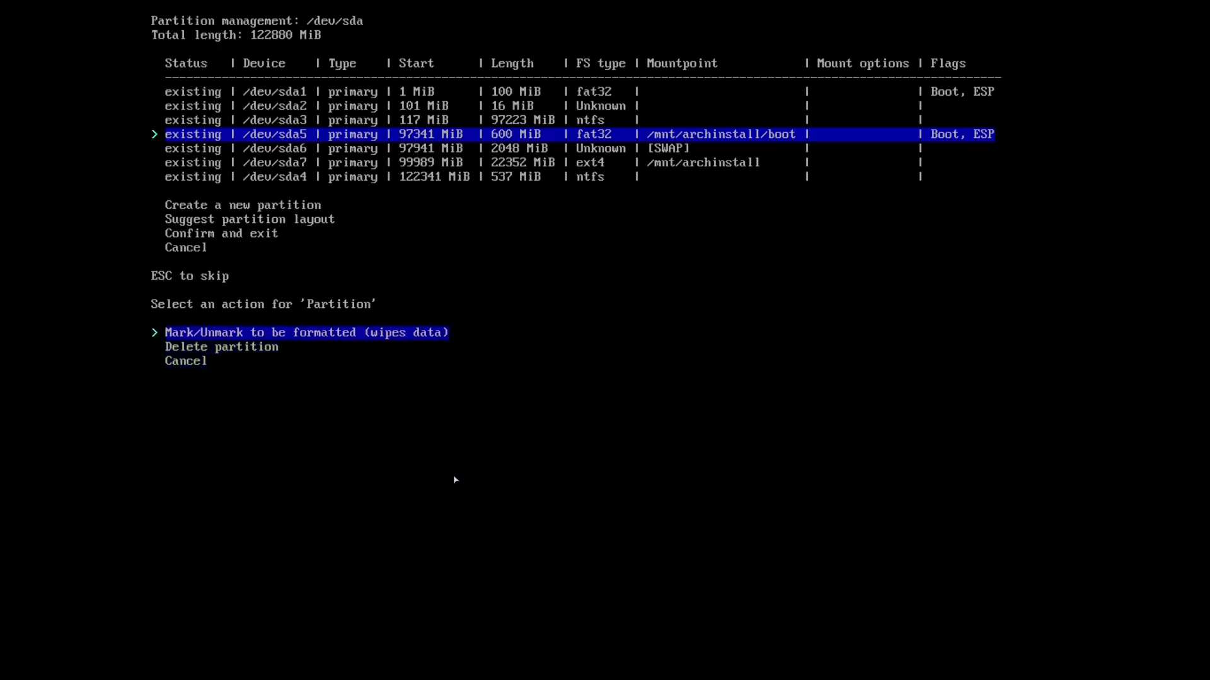
pyautogui.press('Up')
pyautogui.press('Return')
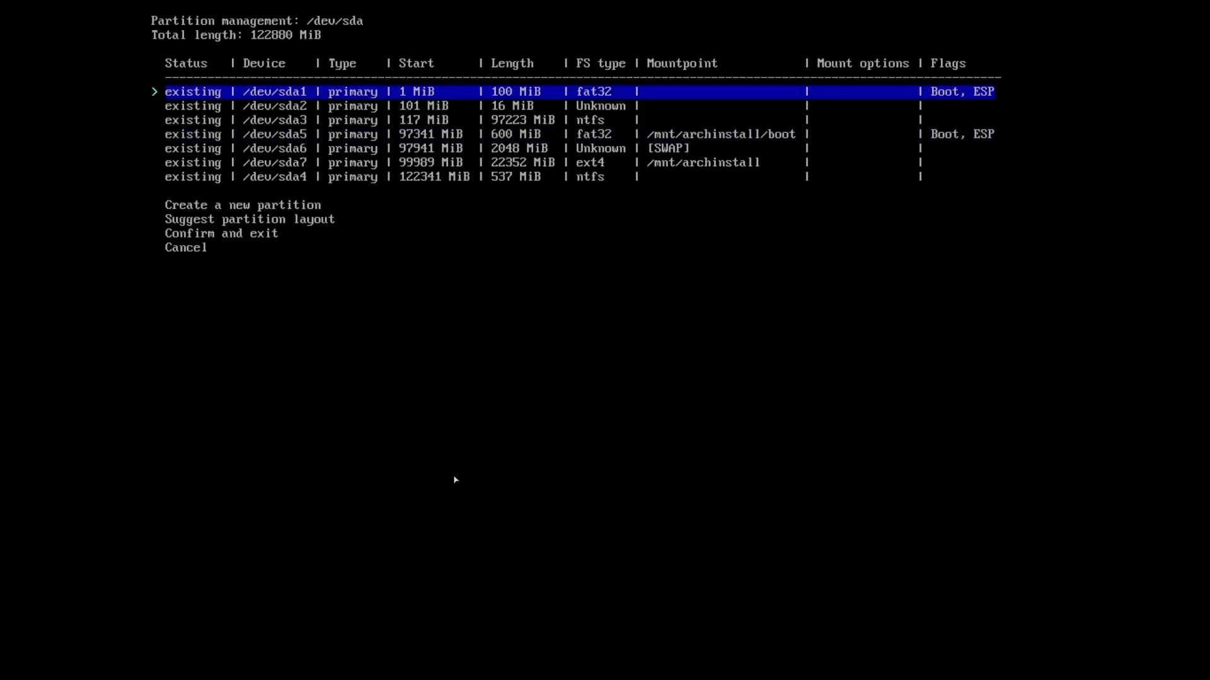
pyautogui.press('Down')
pyautogui.press('Down')
pyautogui.press('Down')
pyautogui.press('Down')
pyautogui.press('Down')
pyautogui.press('Down')
pyautogui.press('Down')
pyautogui.press('Down')
pyautogui.press('Down')
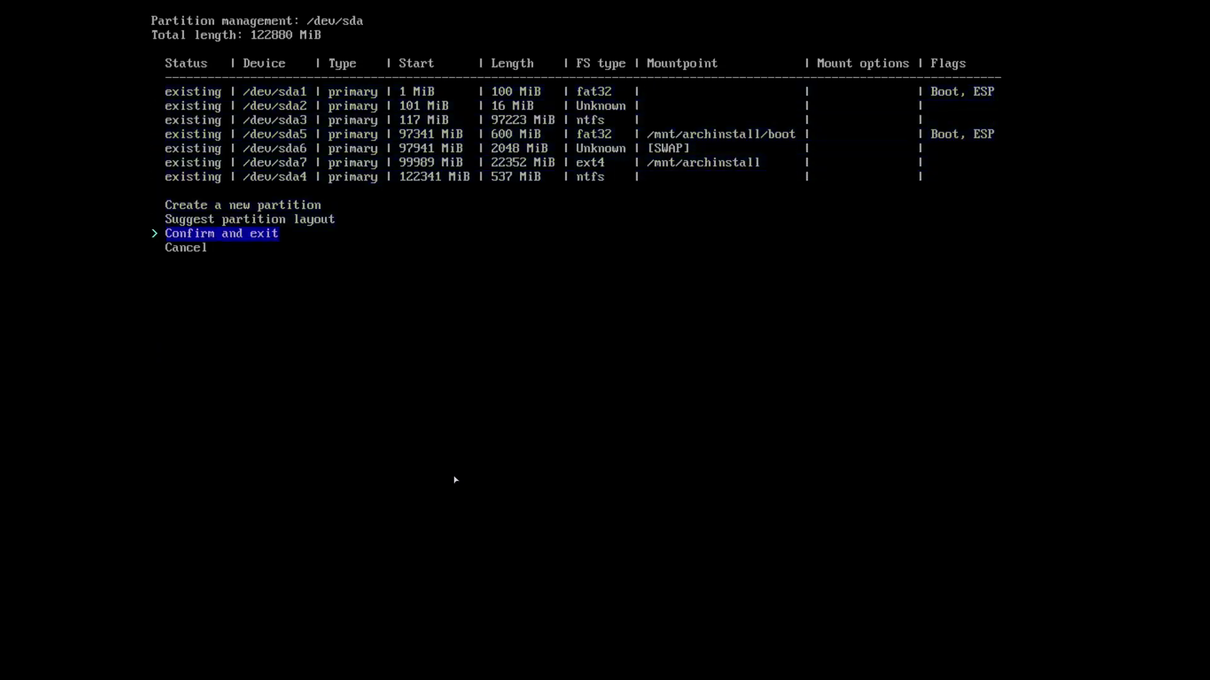
pyautogui.press('Down')
# Choose Pre-mounted configuration for the disks with /mnt/archinstall as the root directory.
pyautogui.press('Return')
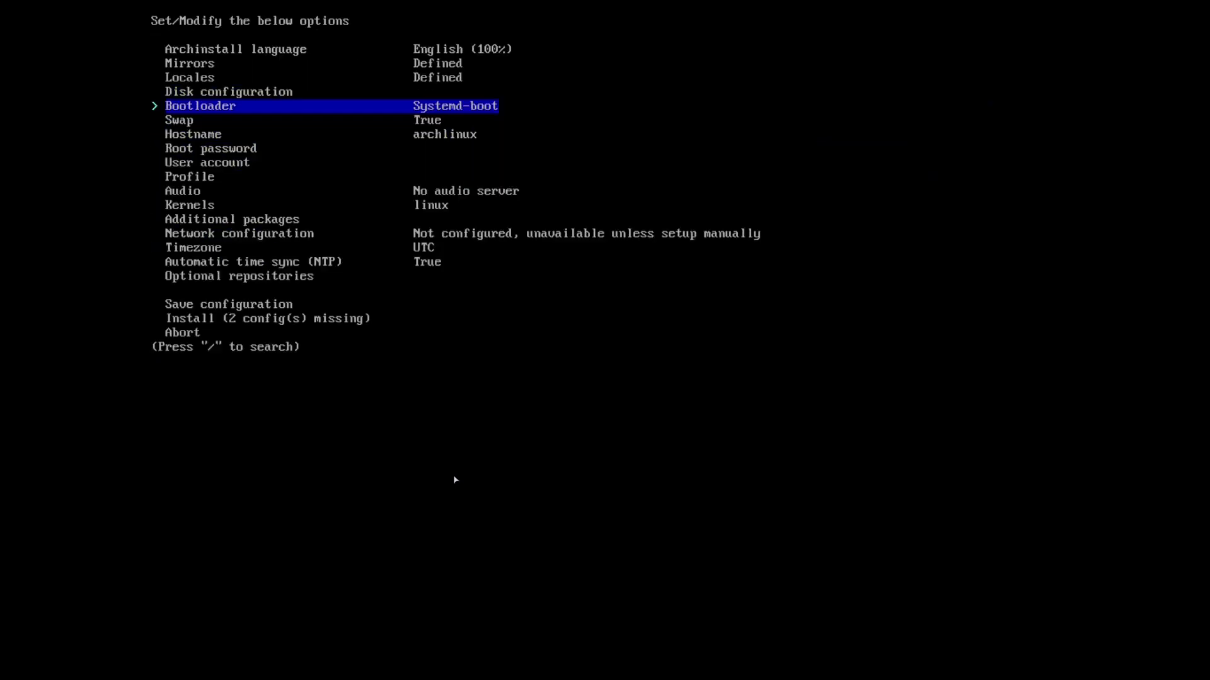
pyautogui.press('Up')
pyautogui.press('Return')
pyautogui.press('Up')
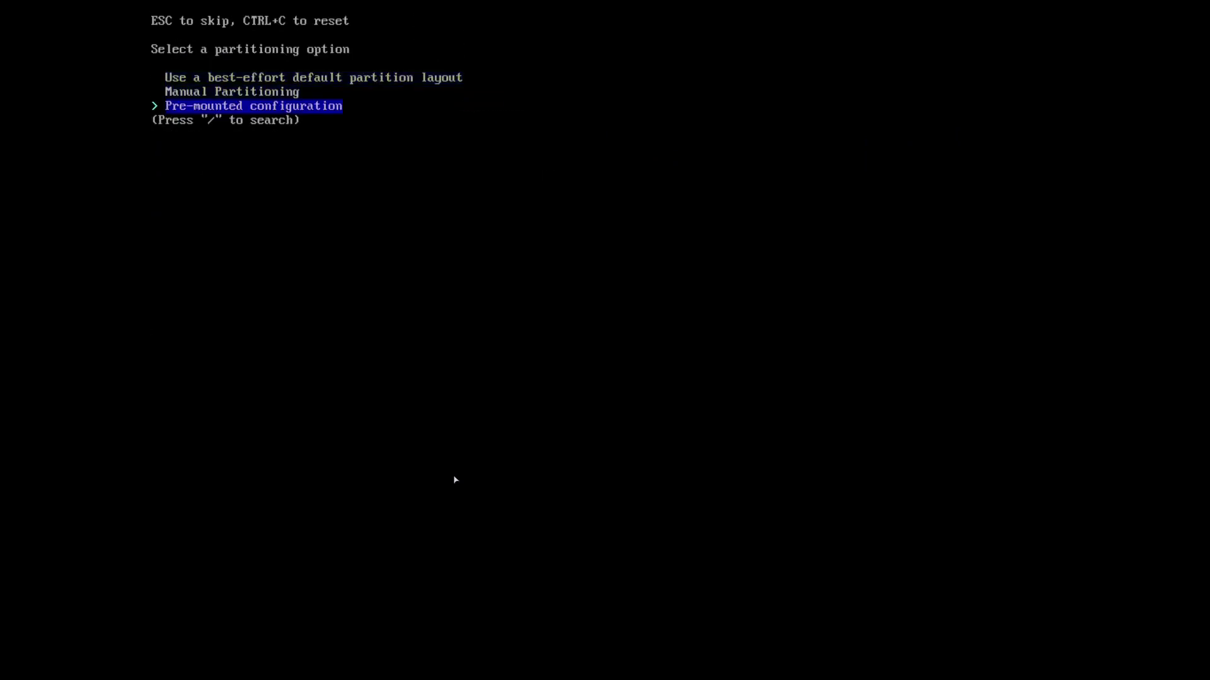
pyautogui.press('Return')
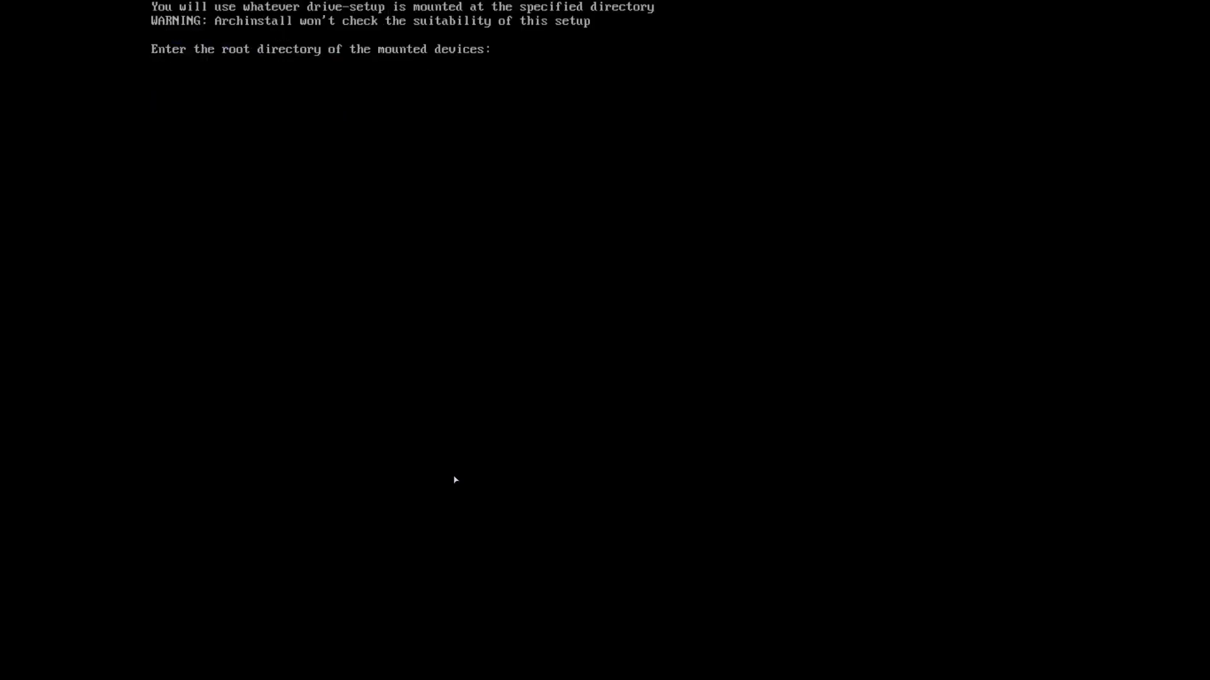
pyautogui.write('/mnt/archinstall')
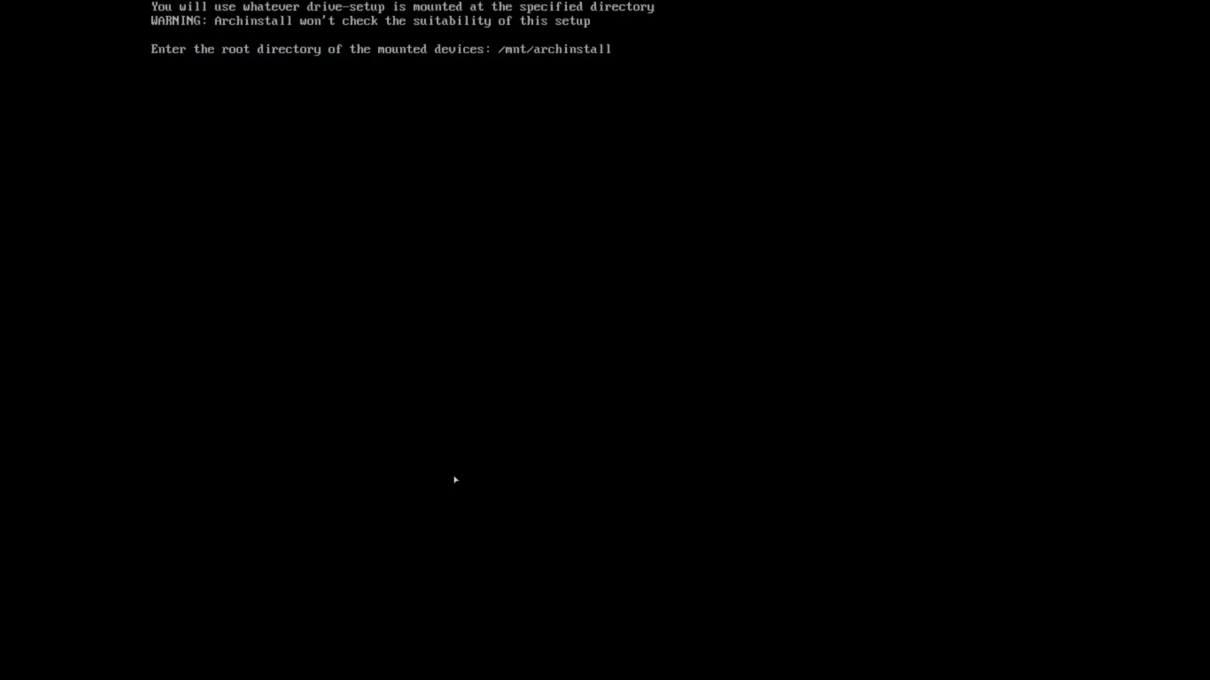
pyautogui.press('Return')
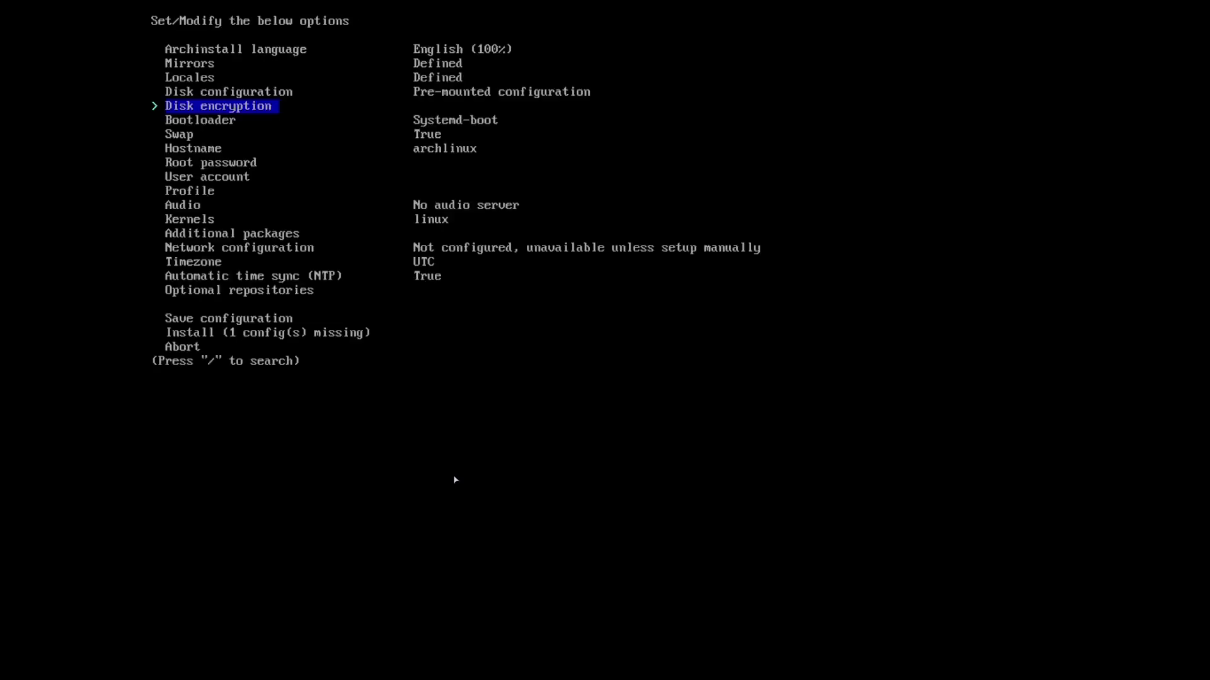
pyautogui.press('Down')
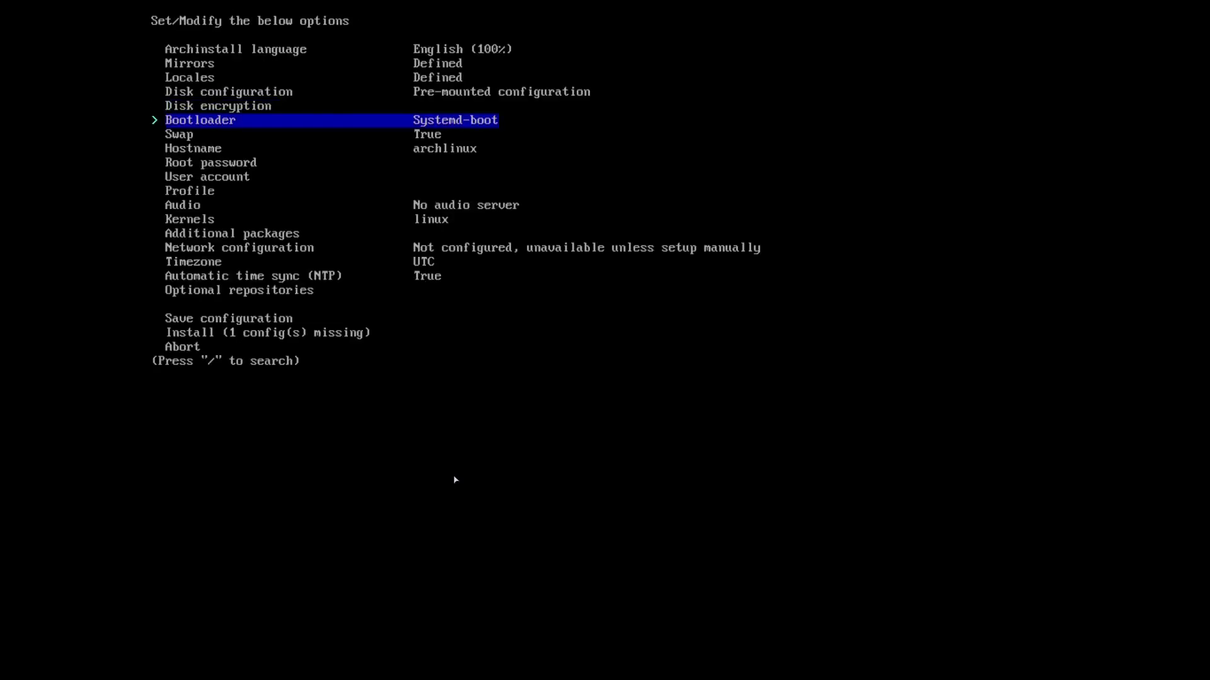
pyautogui.press('Return')
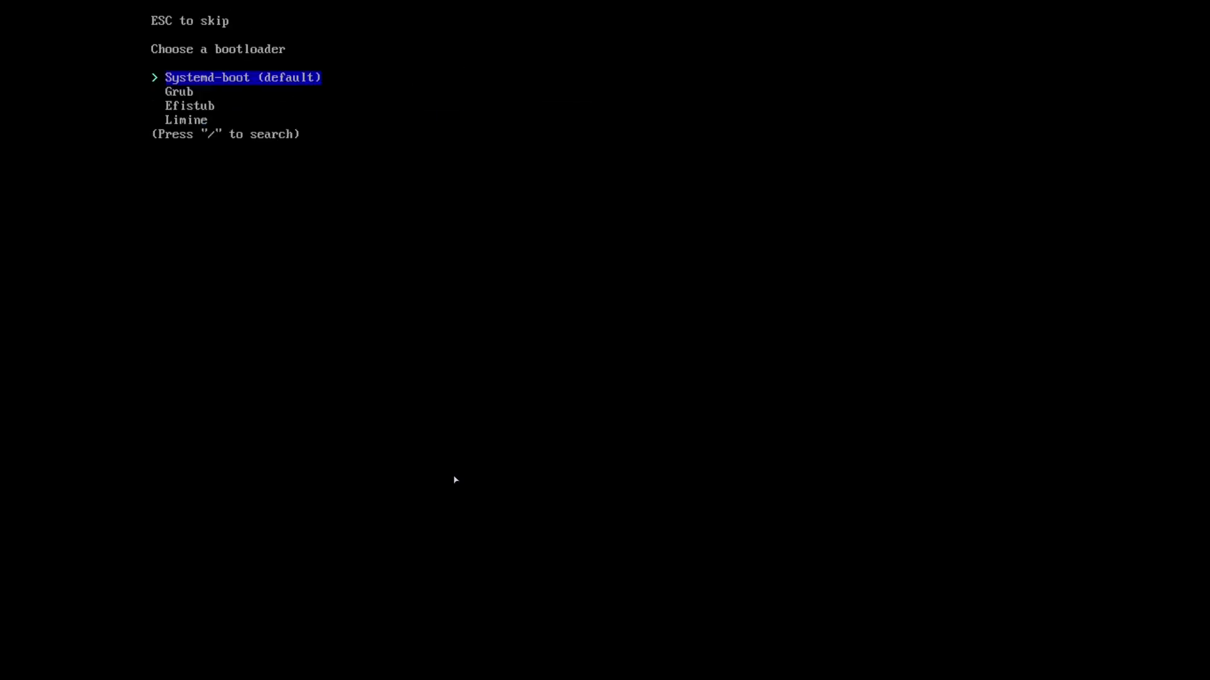
pyautogui.press('Down')
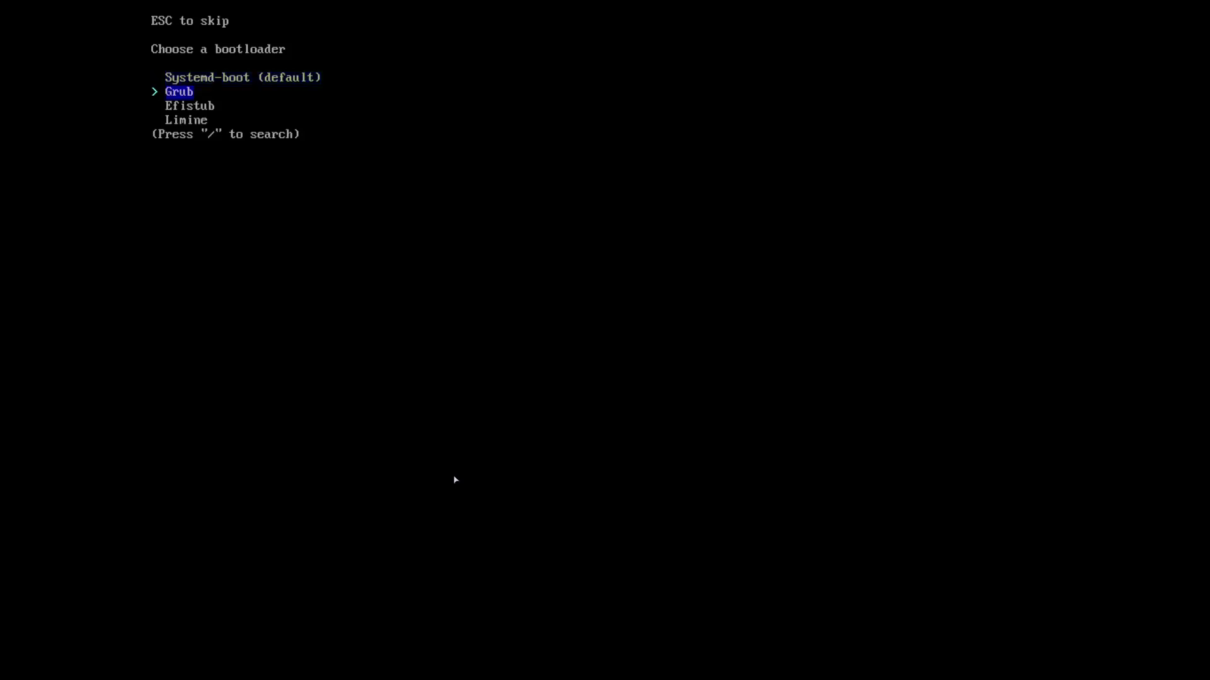
pyautogui.press('Down')
pyautogui.press('Up')
pyautogui.press('Down')
pyautogui.press('Up')
pyautogui.press('Down')
pyautogui.press('Down')
pyautogui.press('Up')
pyautogui.press('Up')
pyautogui.press('Up')
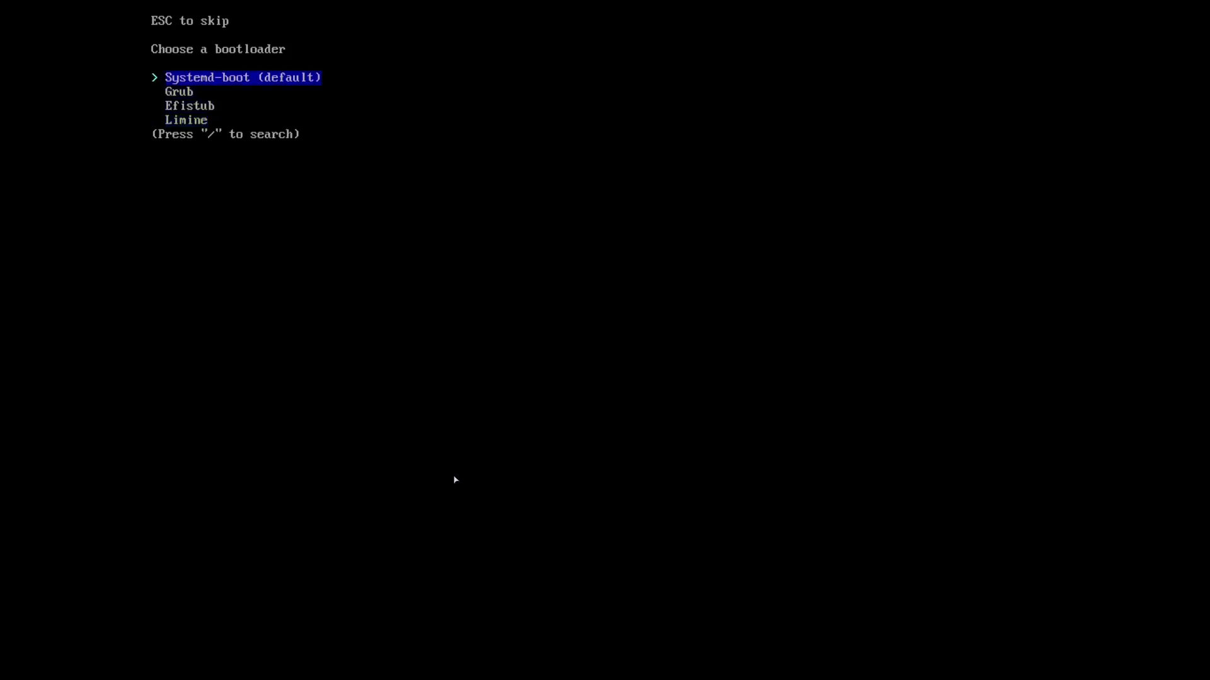
pyautogui.press('Return')
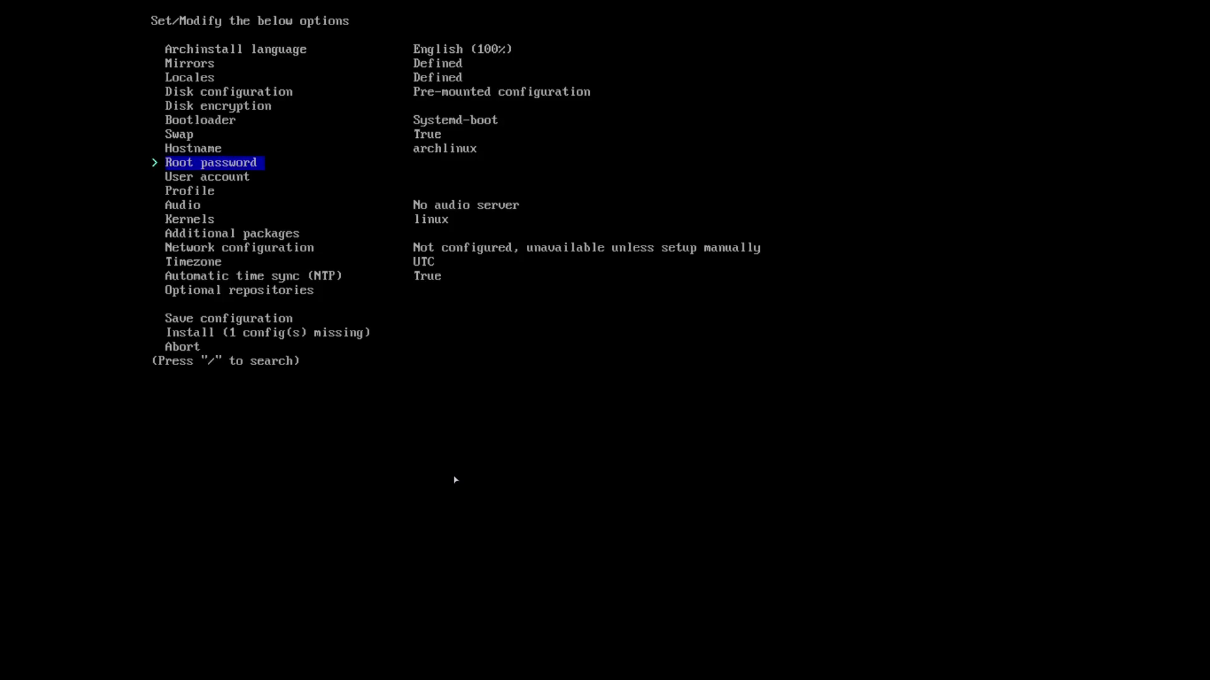
# Add a new user with a username and password (entered twice), grant sudo rights, and save.
pyautogui.press('Down')
pyautogui.press('Return')
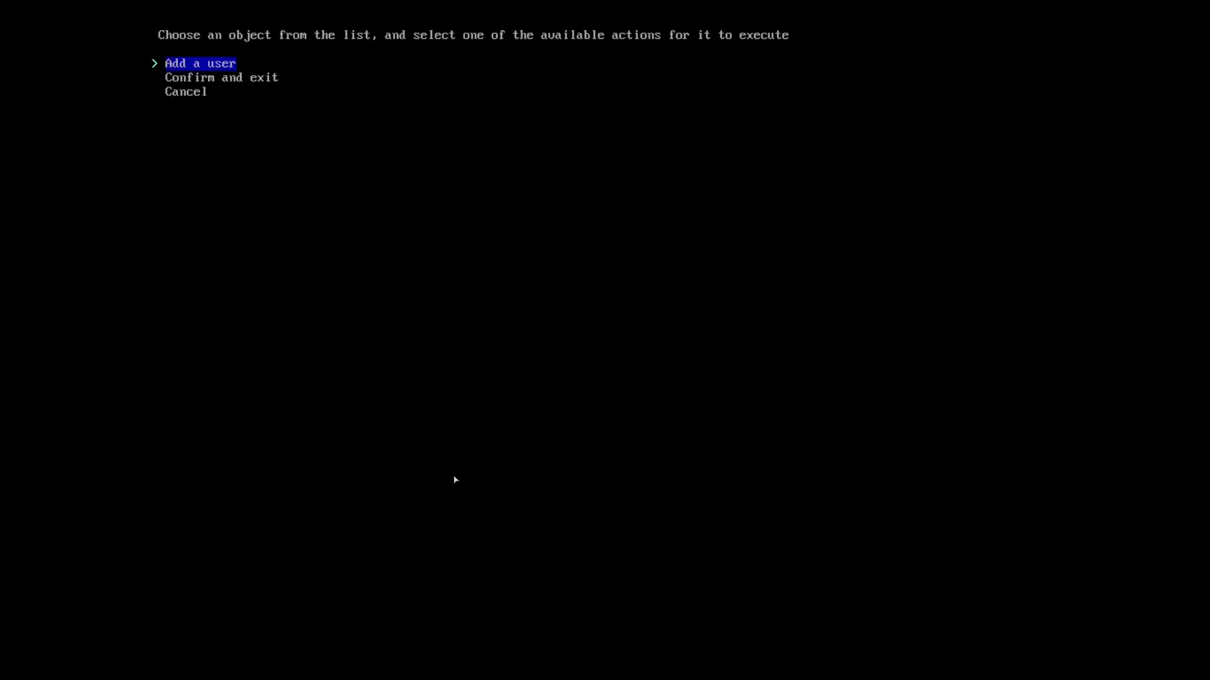
pyautogui.press('Return')
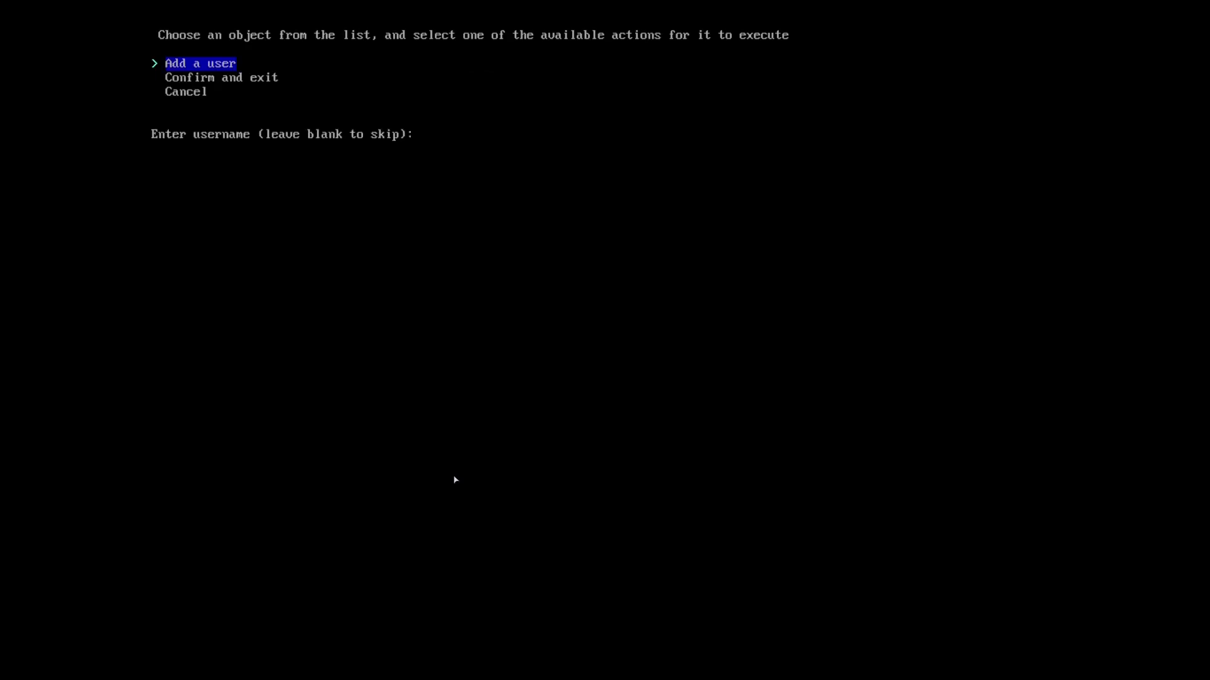
pyautogui.write('ja')
pyautogui.press('Return')
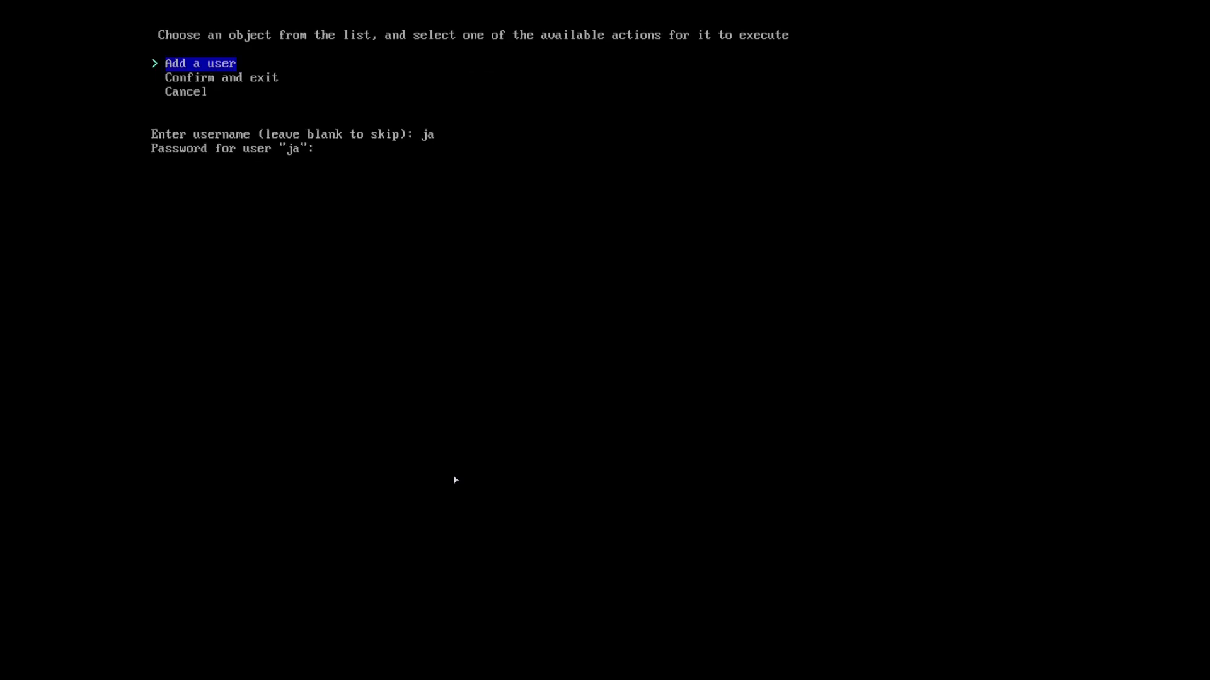
pyautogui.press('Return')
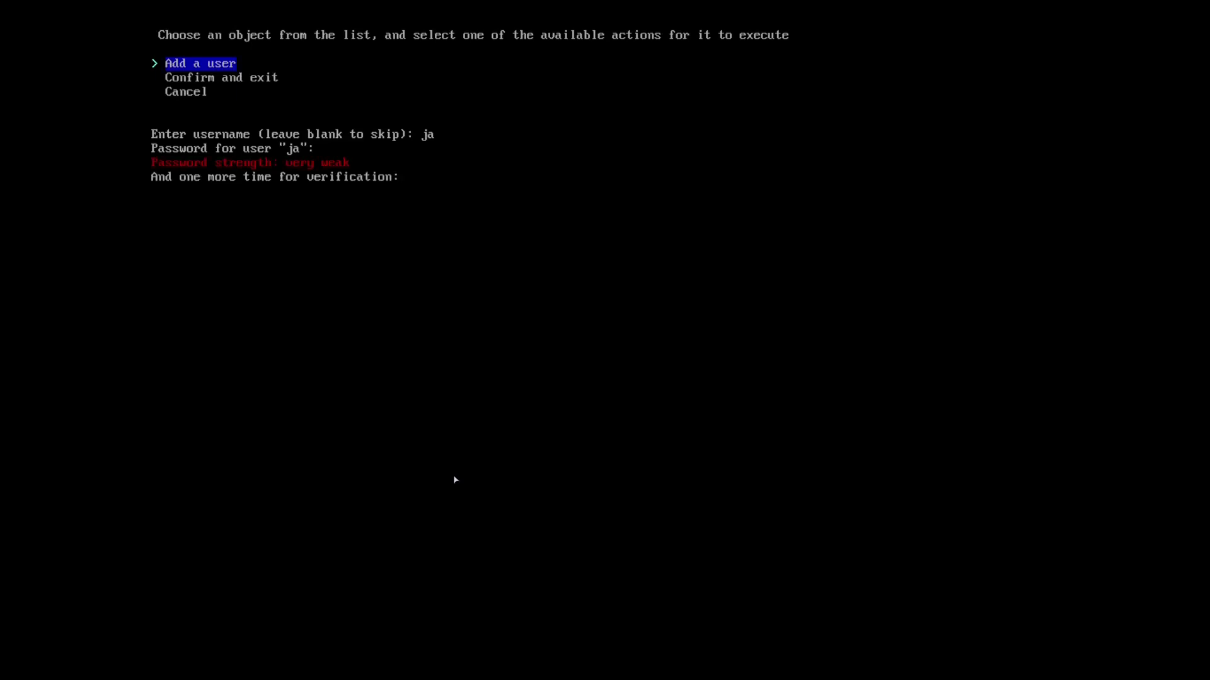
pyautogui.press('Return')
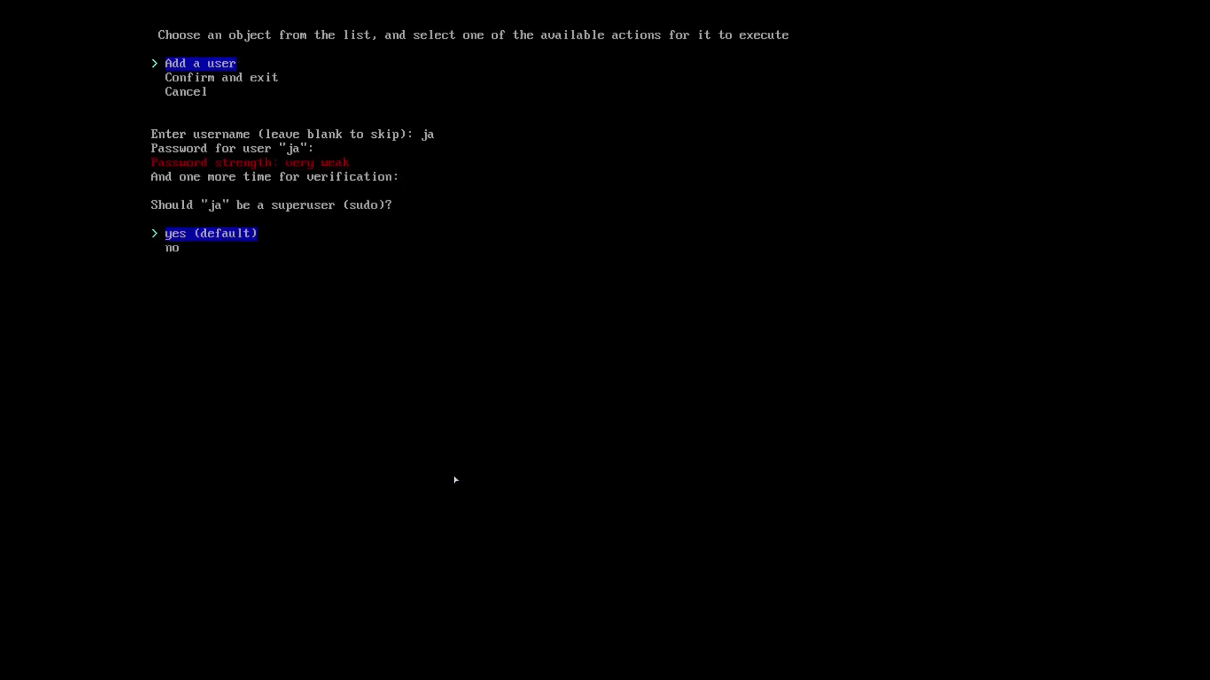
pyautogui.press('Return')
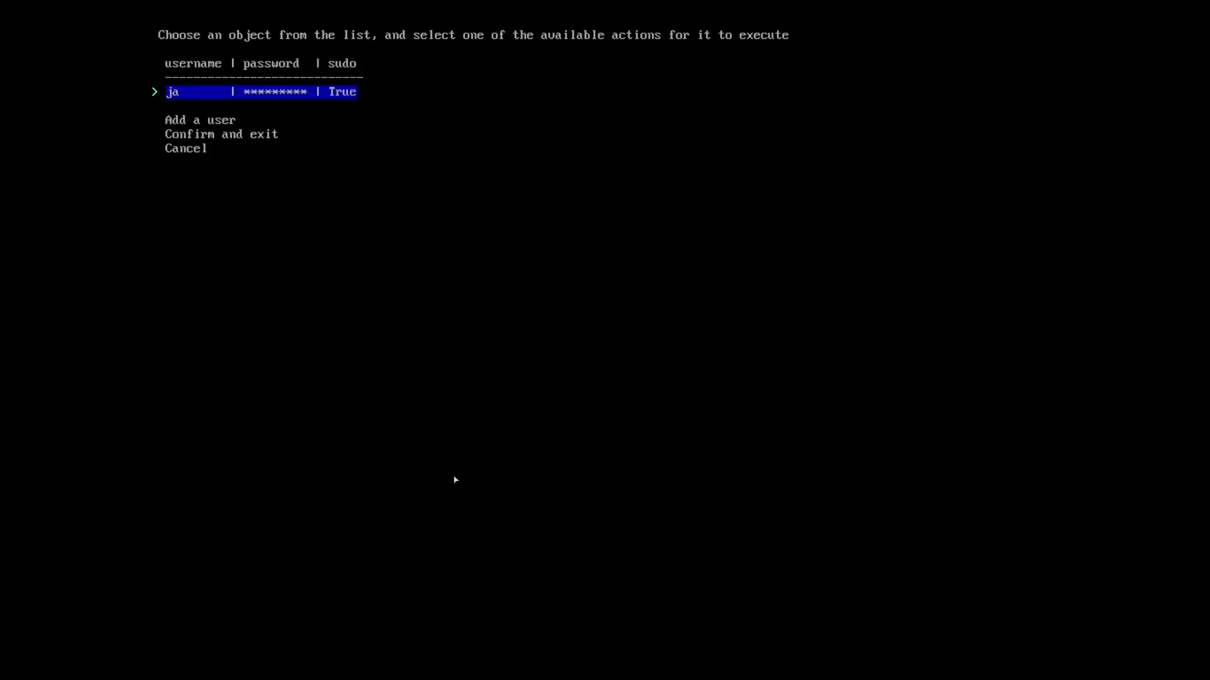
pyautogui.press('Down')
pyautogui.press('Down')
pyautogui.press('Return')
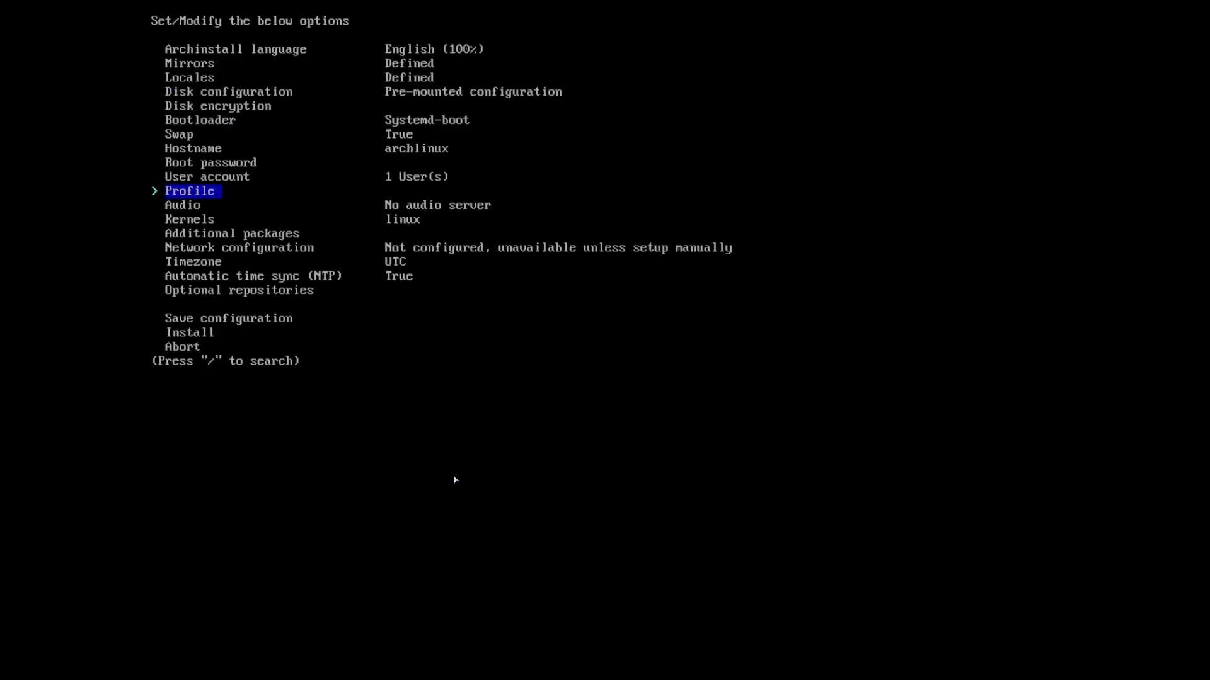
# Choose the Desktop profile with Hyperland ticked as the desktop environment.
pyautogui.press('Return')
pyautogui.press('Return')
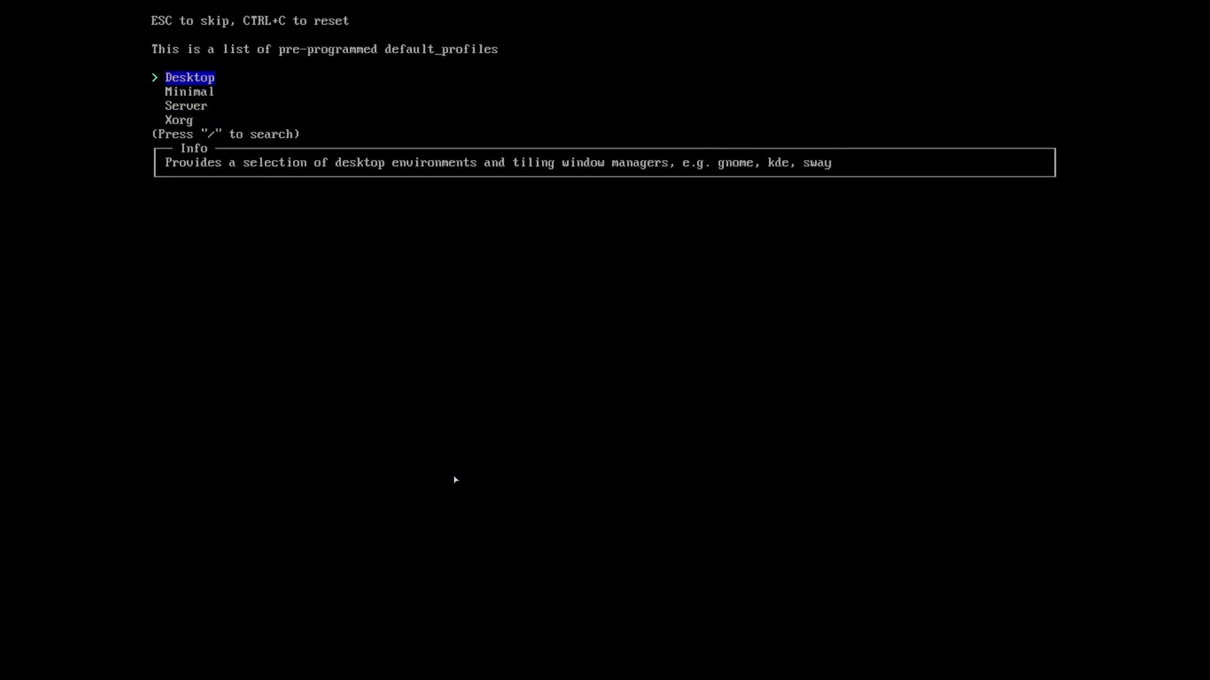
pyautogui.press('Return')
pyautogui.press('Down')
pyautogui.press('Down')
pyautogui.press('Down')
pyautogui.press('Down')
pyautogui.press('Down')
pyautogui.press('Down')
pyautogui.press('Down')
pyautogui.press('Down')
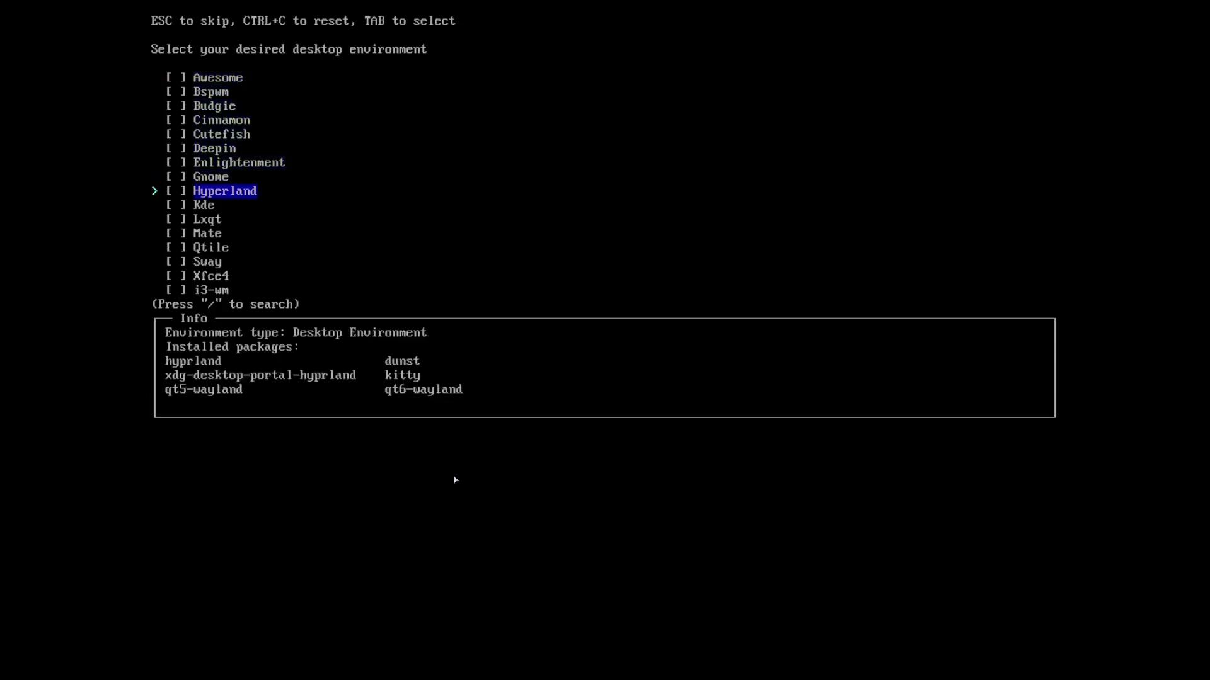
pyautogui.press('Tab')
pyautogui.press('Return')
# Set the graphics driver to VMware / VirtualBox (open-source), keeping the sddm greeter.
pyautogui.press('Down')
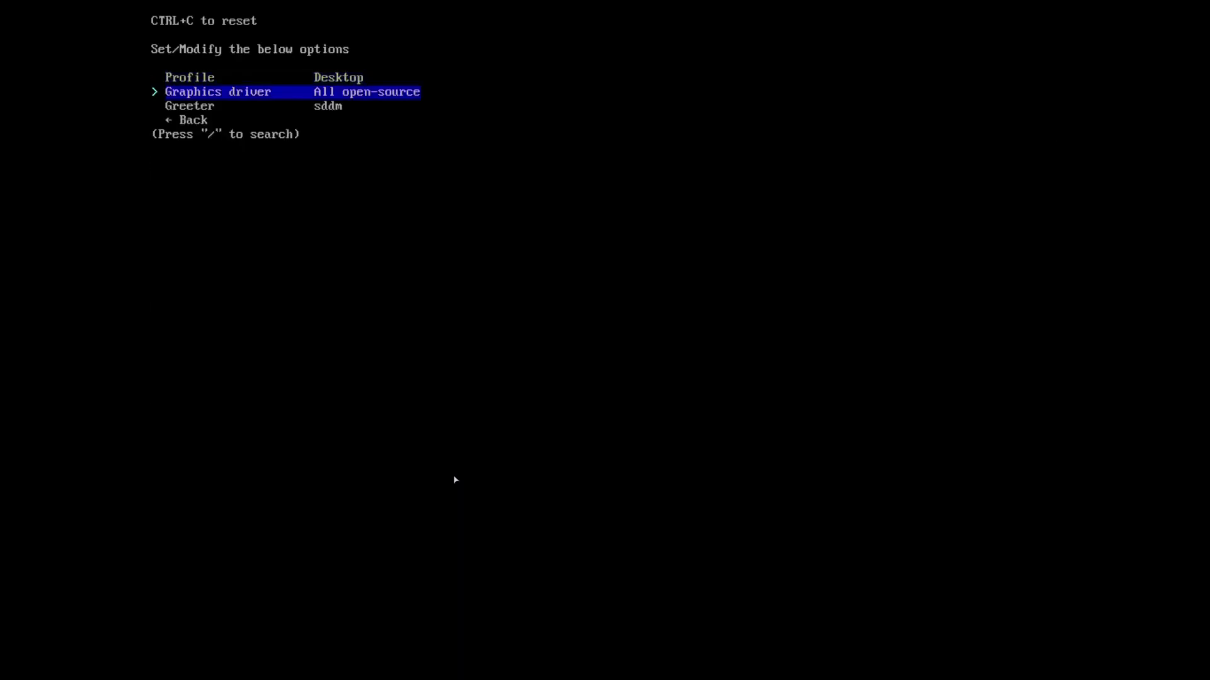
pyautogui.press('Return')
pyautogui.press('Down')
pyautogui.press('Down')
pyautogui.press('Down')
pyautogui.press('Down')
pyautogui.press('Down')
pyautogui.press('Down')
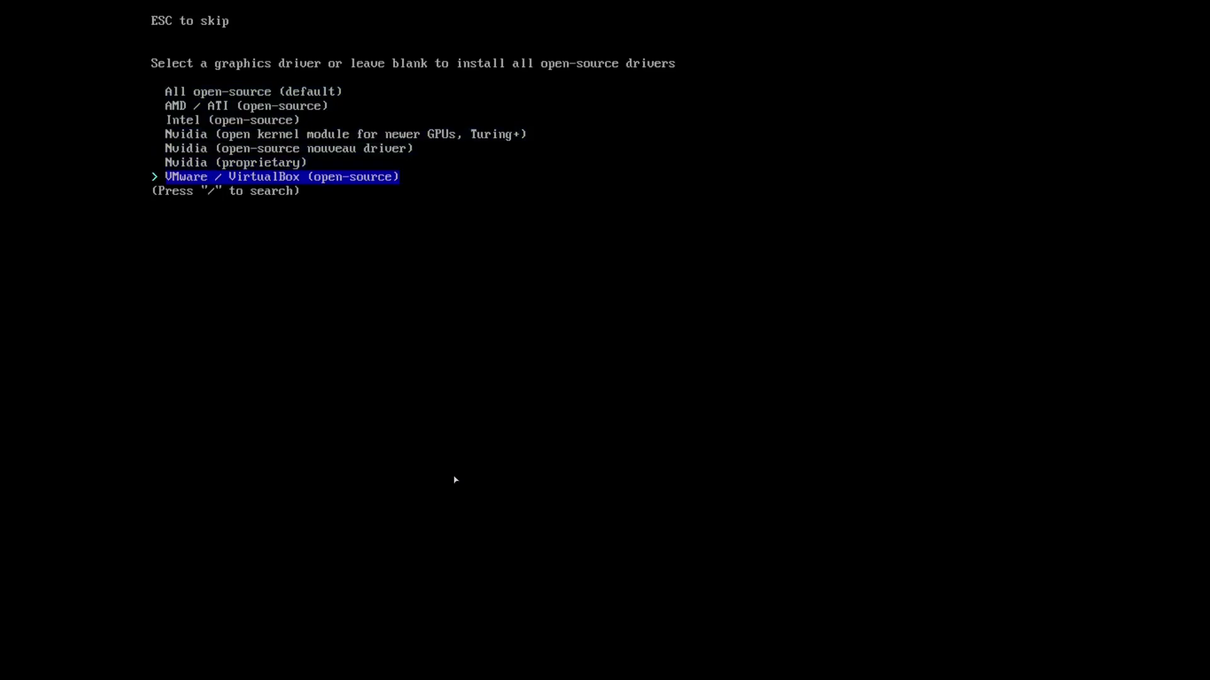
pyautogui.press('Return')
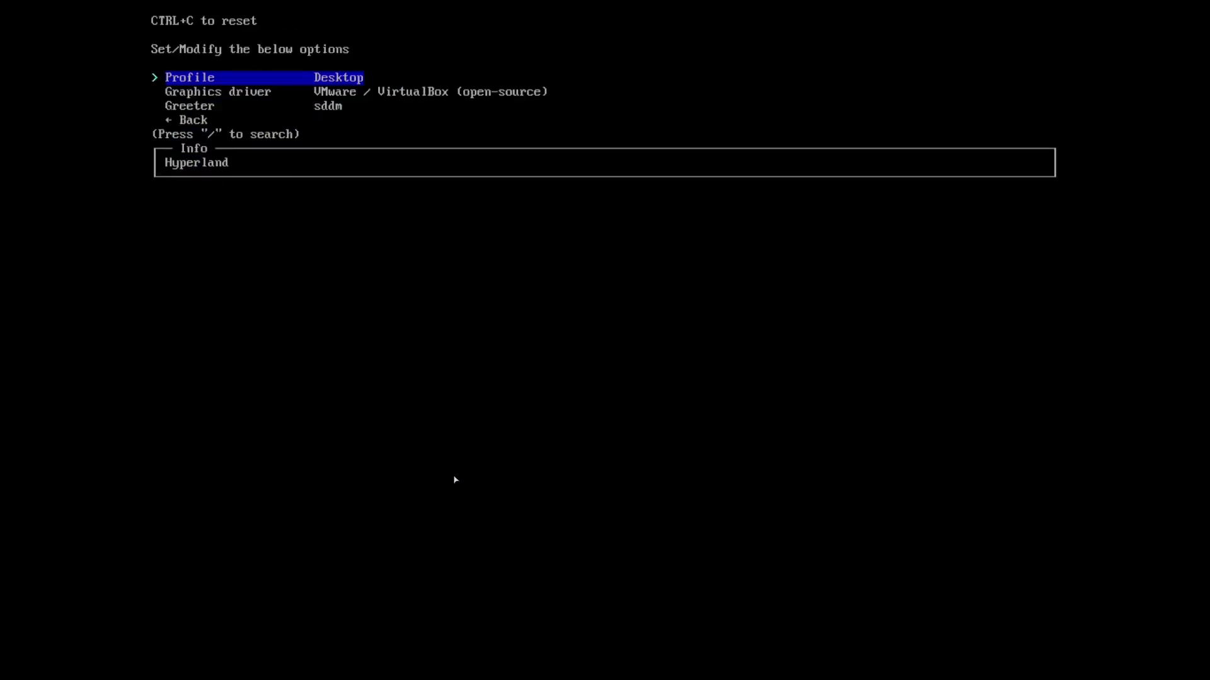
pyautogui.press('Down')
pyautogui.press('Down')
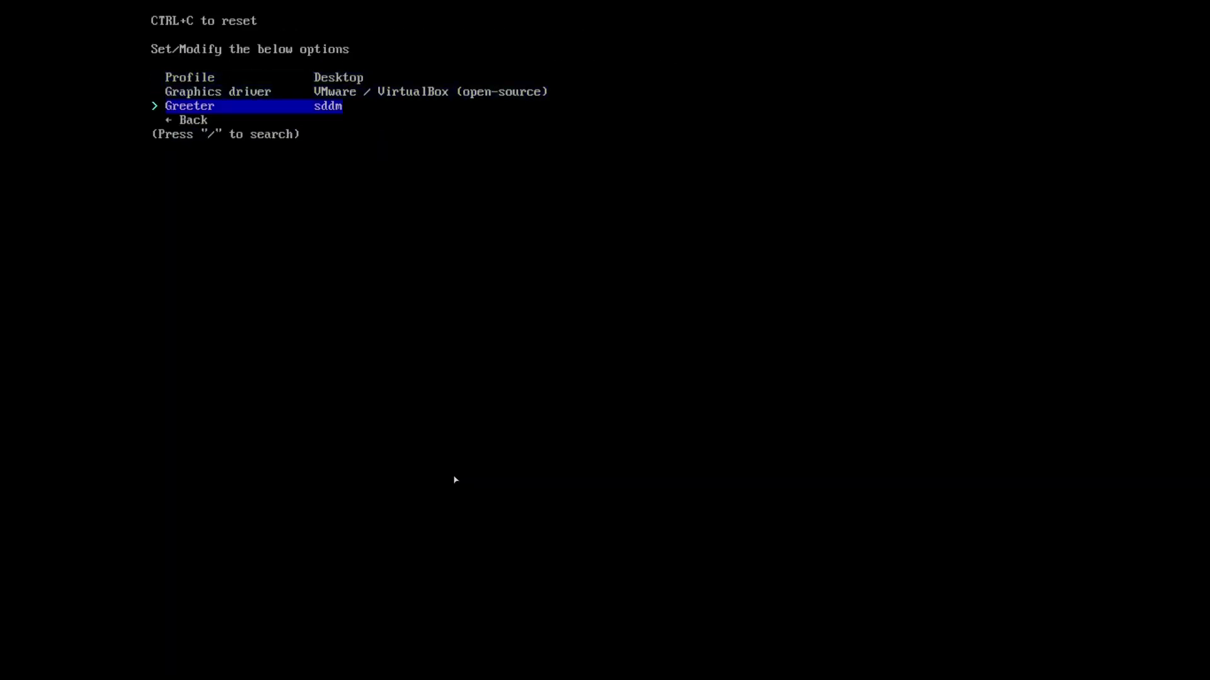
pyautogui.press('Down')
pyautogui.press('Return')
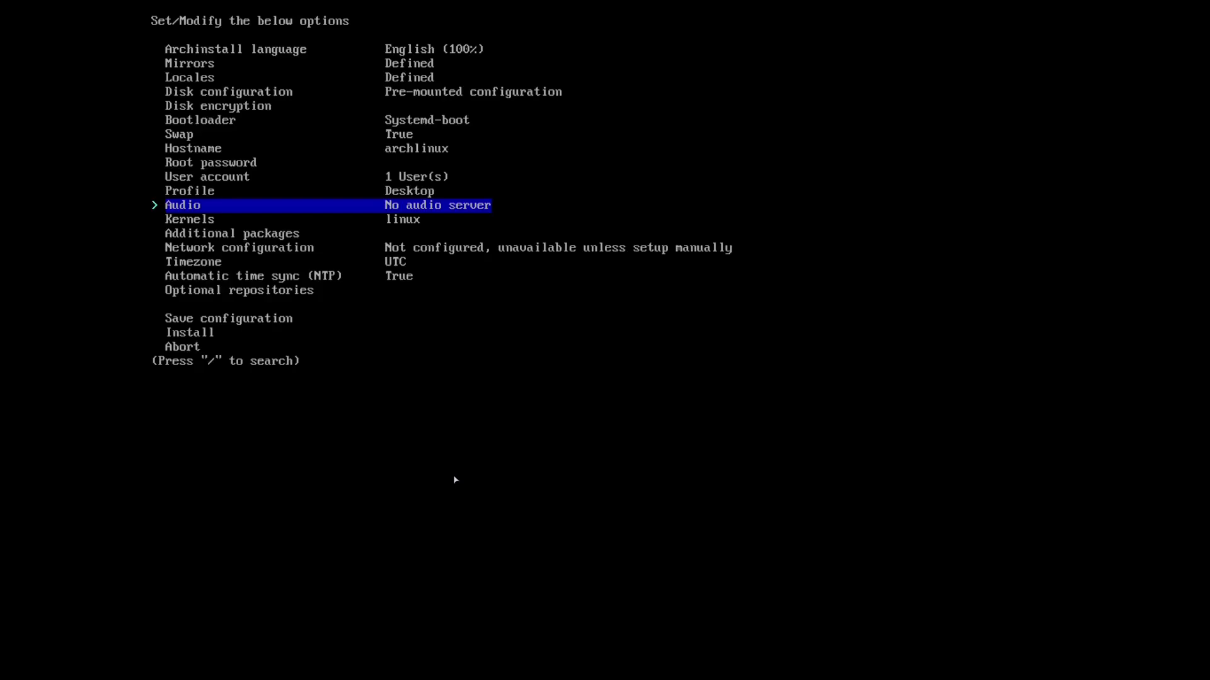
# Keep the audio setting at No audio server.
pyautogui.press('Return')
pyautogui.press('Down')
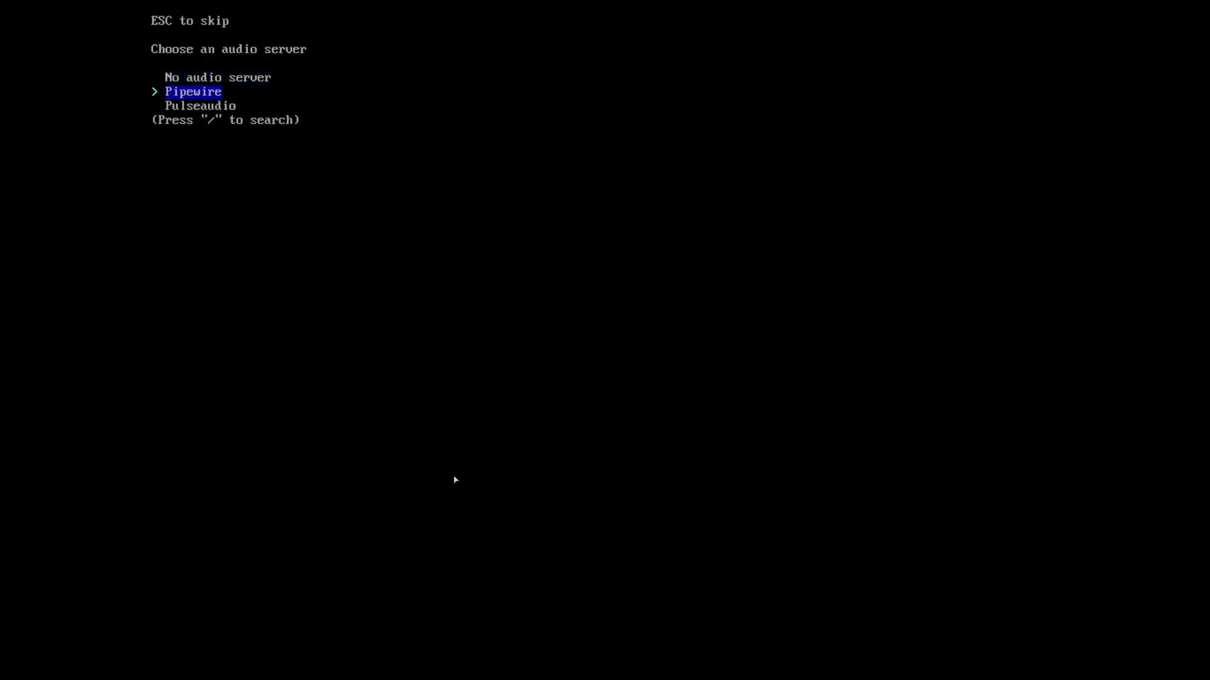
pyautogui.press('Up')
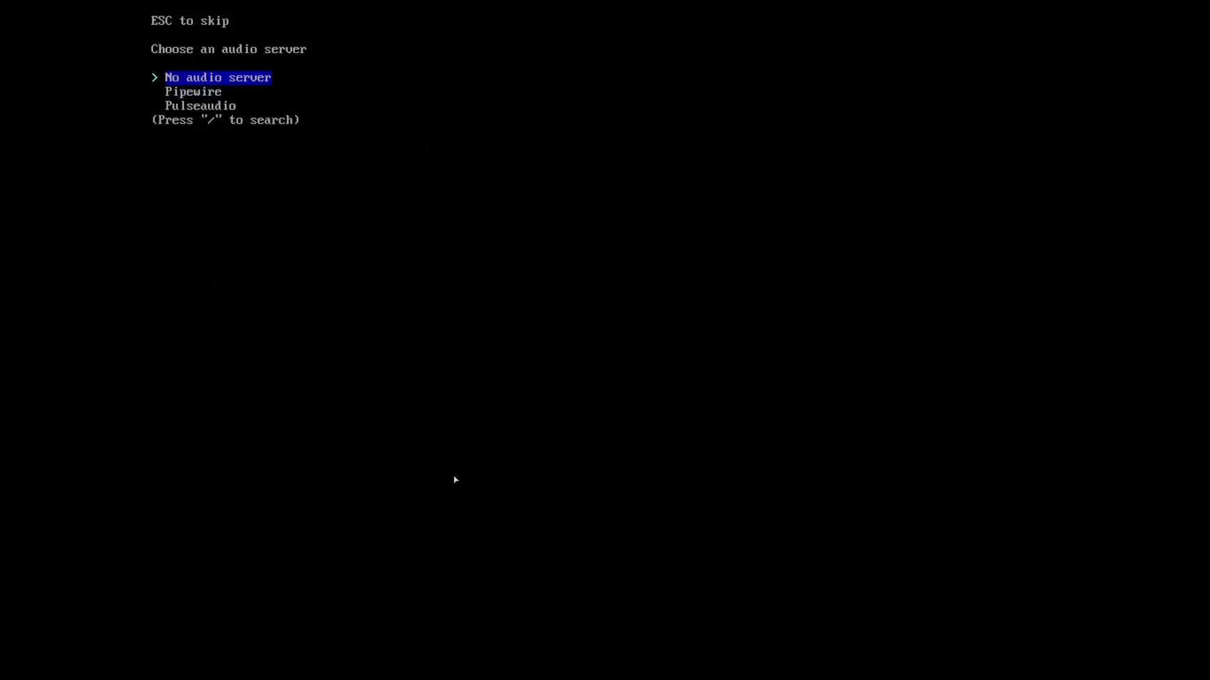
pyautogui.press('Return')
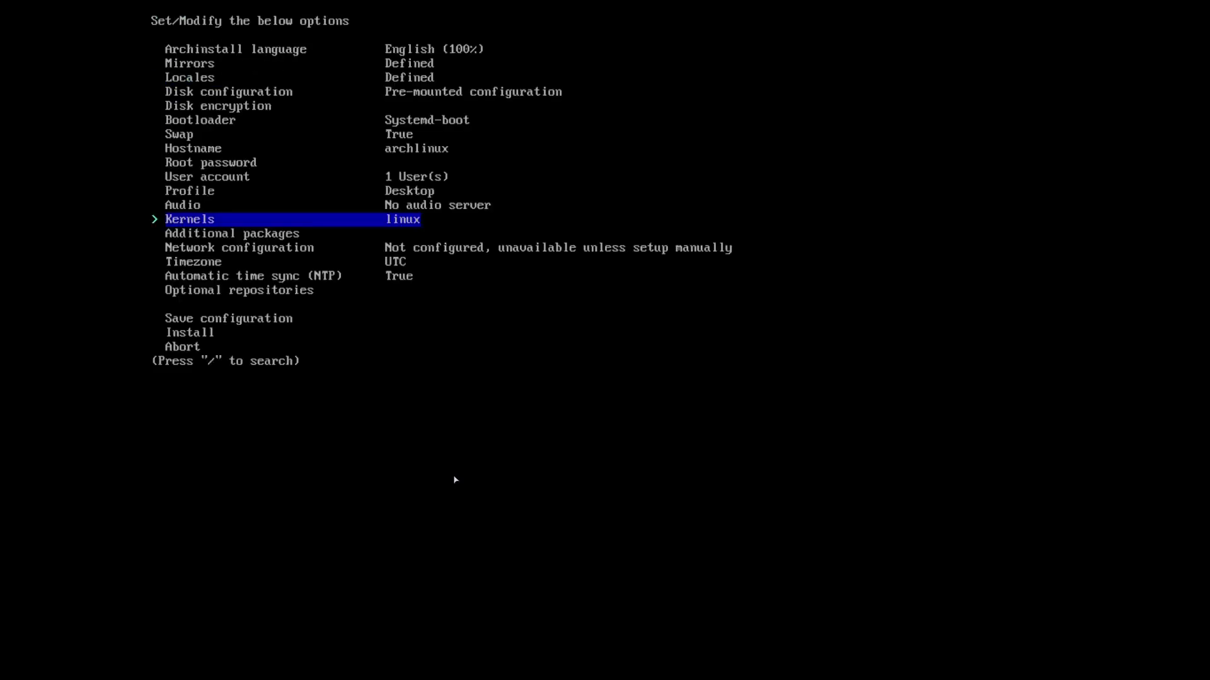
# Make linux-zen the only kernel, unticking linux and linux-lts.
pyautogui.press('Return')
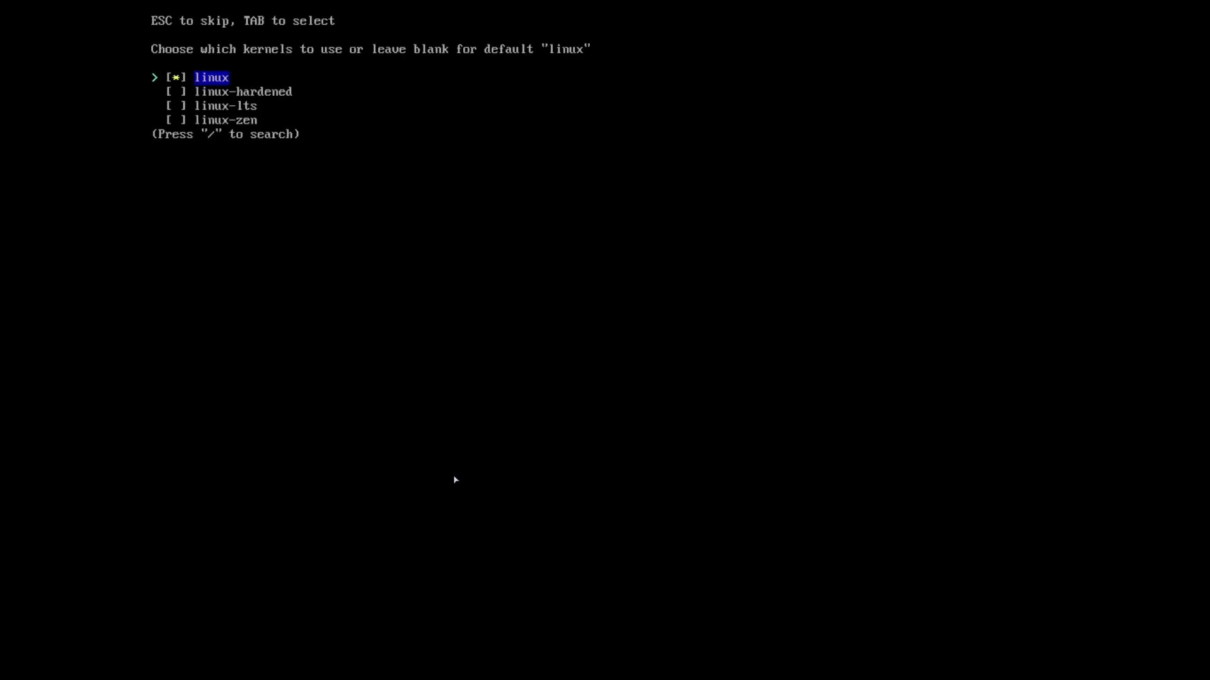
pyautogui.press('Down')
pyautogui.press('Down')
pyautogui.press('Down')
pyautogui.press('Up')
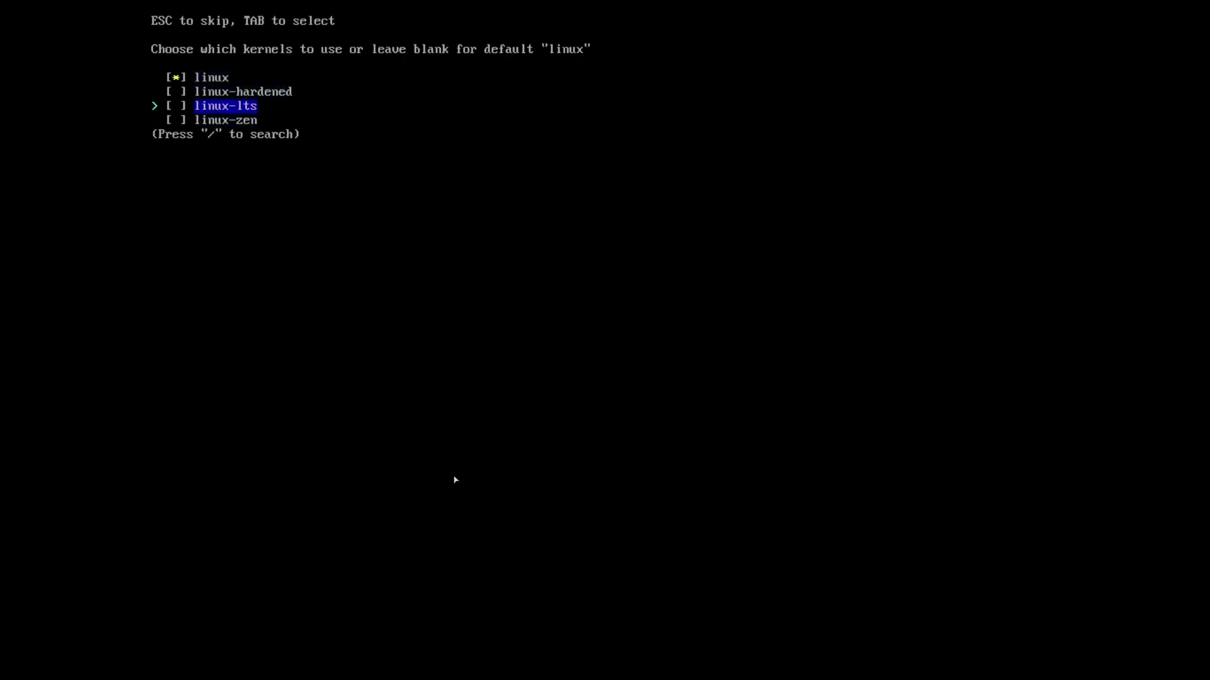
pyautogui.press('Tab')
pyautogui.press('Up')
pyautogui.press('Up')
pyautogui.press('Tab')
pyautogui.press('Down')
pyautogui.press('Down')
pyautogui.press('Down')
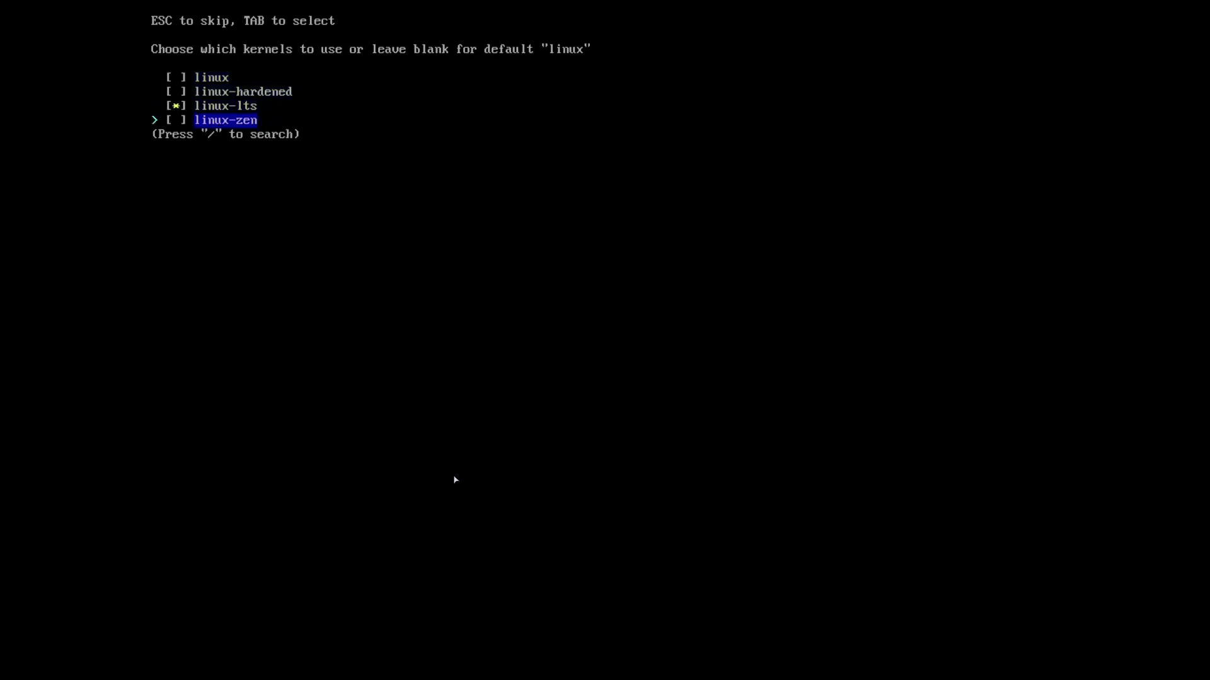
pyautogui.press('Up')
pyautogui.press('Down')
pyautogui.press('Tab')
pyautogui.press('Up')
pyautogui.press('Tab')
pyautogui.press('Down')
pyautogui.press('Return')
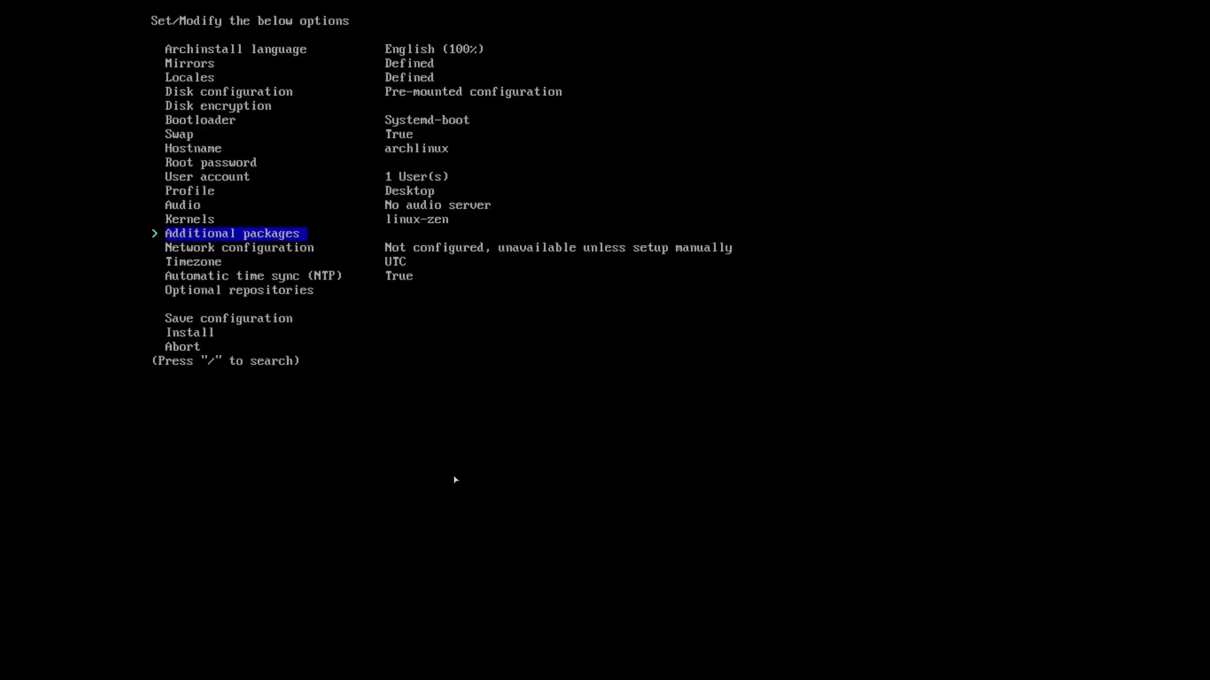
pyautogui.press('Return')
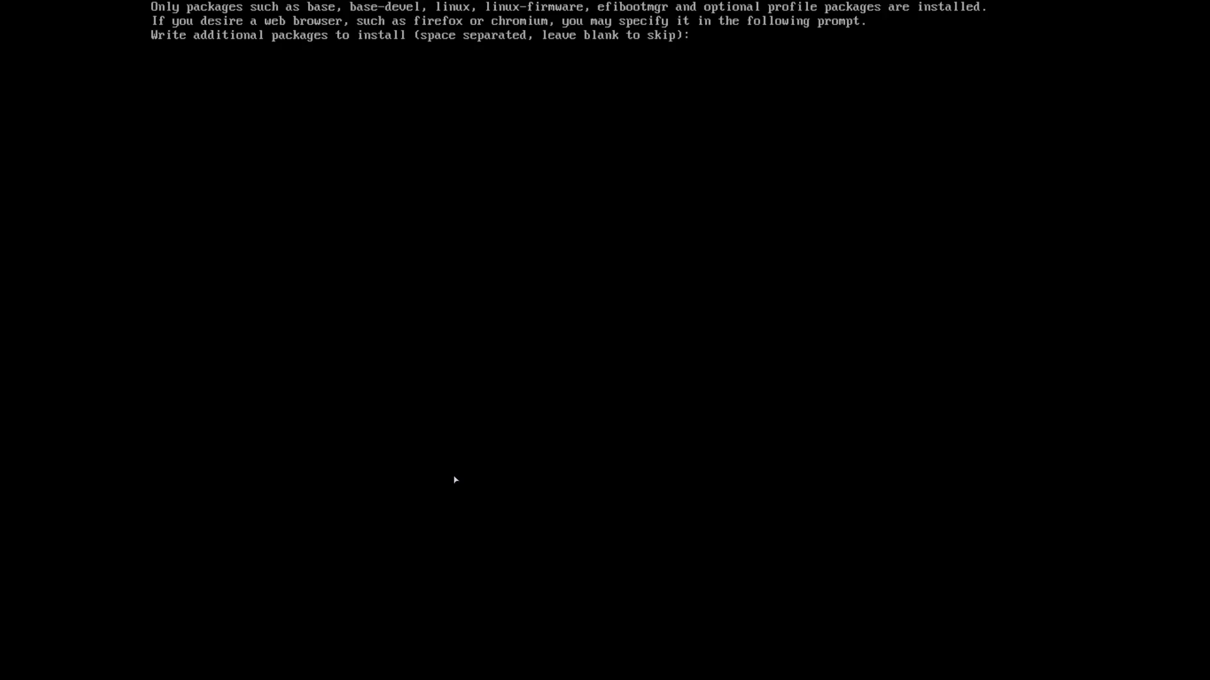
# Enter pipewire, wireplumber, pipewire-audio, pipewire-pulse, pipewire-alsa, sof-firmware and lib32-pipewire as additional packages.
pyautogui.write('pipewire wireplumber pipewure')
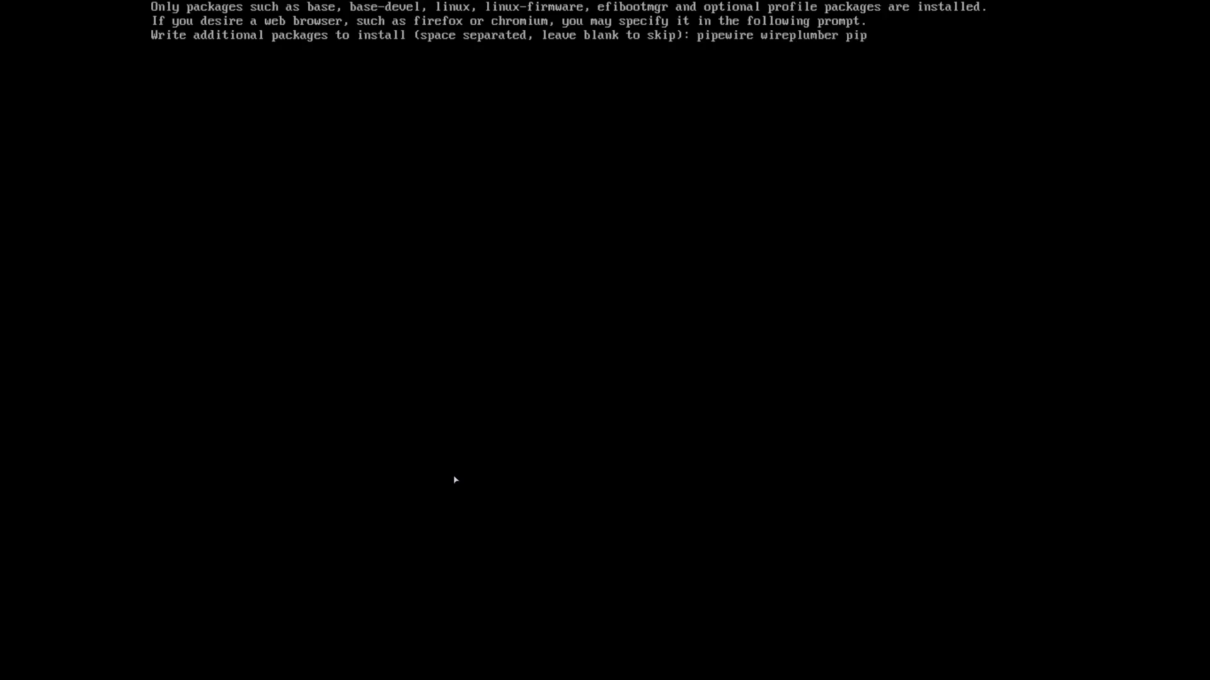
pyautogui.press('BackSpace')
pyautogui.press('BackSpace')
pyautogui.press('BackSpace')
pyautogui.write('ire-audio pipewire-pulse')
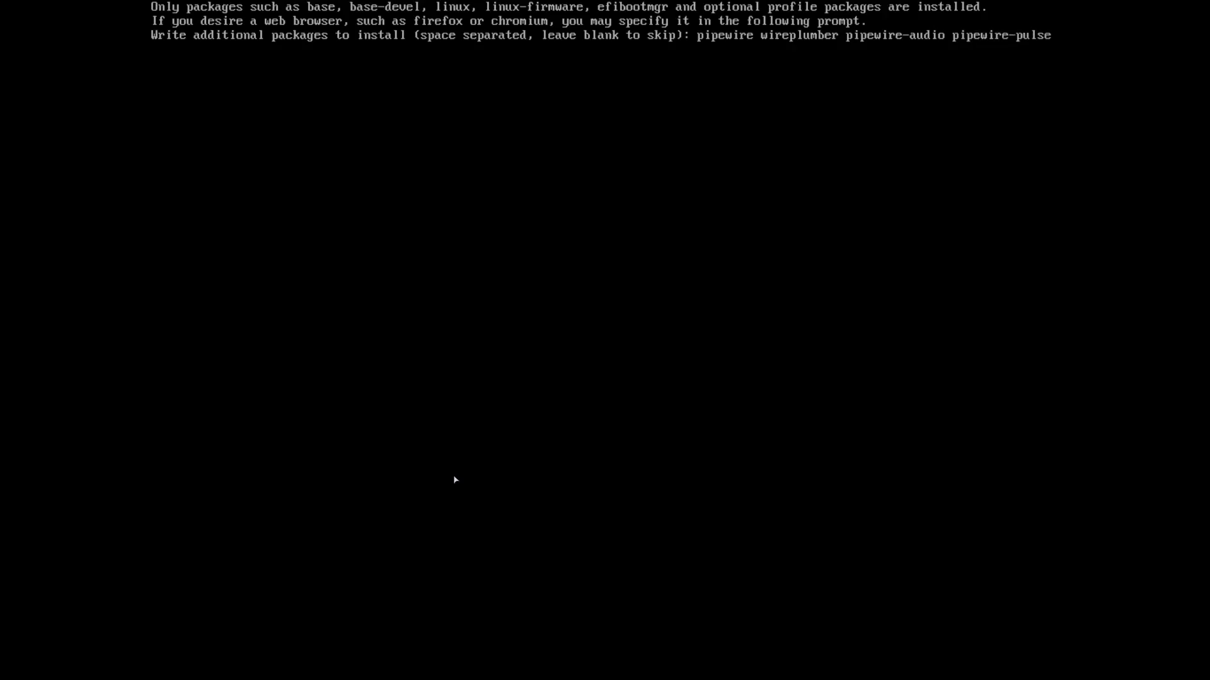
pyautogui.write(' pipe')
pyautogui.write('wire')
pyautogui.write('-alsa')
pyautogui.write(' sof')
pyautogui.write('-fio')
pyautogui.press('BackSpace')
pyautogui.press('BackSpace')
pyautogui.write('irm')
pyautogui.press('BackSpace')
pyautogui.press('BackSpace')
pyautogui.press('BackSpace')
pyautogui.write('irmware')
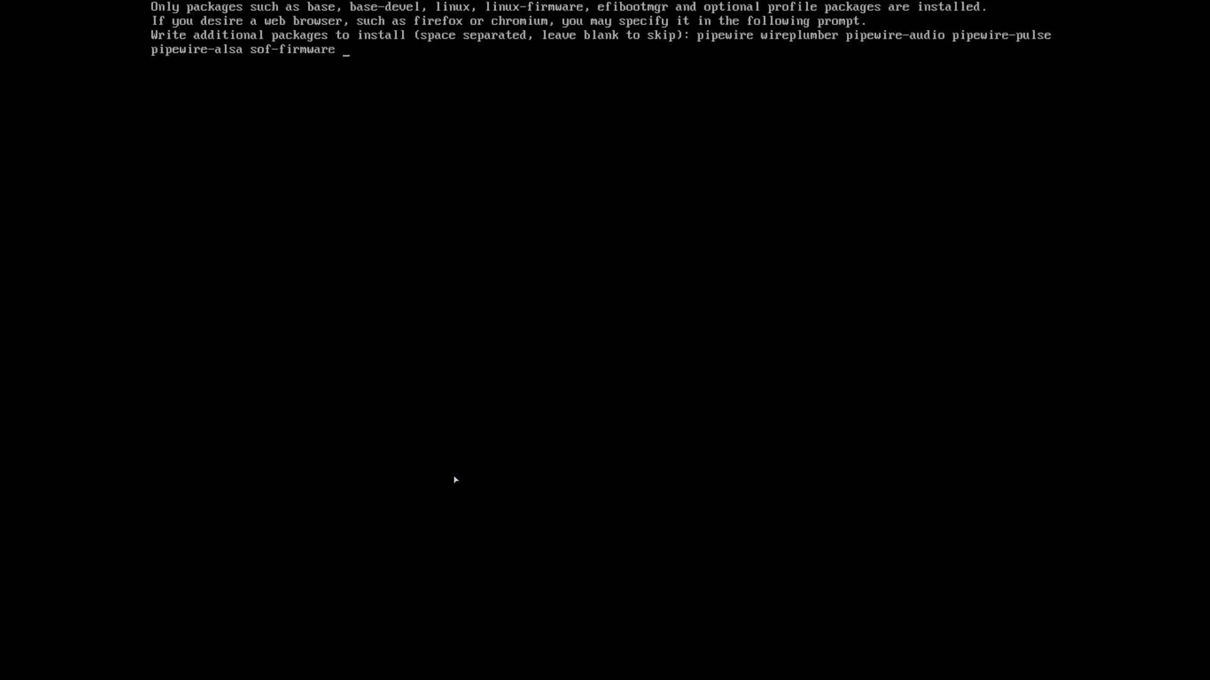
pyautogui.write(' lib32')
pyautogui.write('-ap')
pyautogui.press('BackSpace')
pyautogui.press('BackSpace')
pyautogui.write('pipewire')
pyautogui.press('Return')
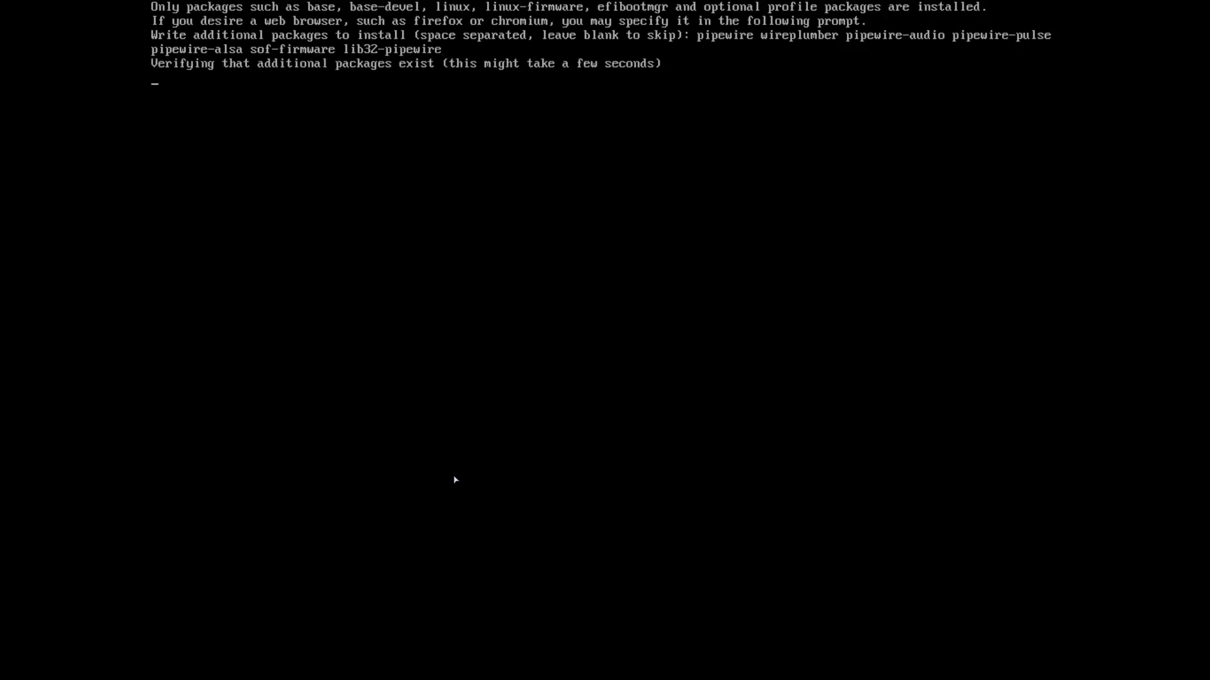
# Set network configuration to use NetworkManager.
pyautogui.press('Return')
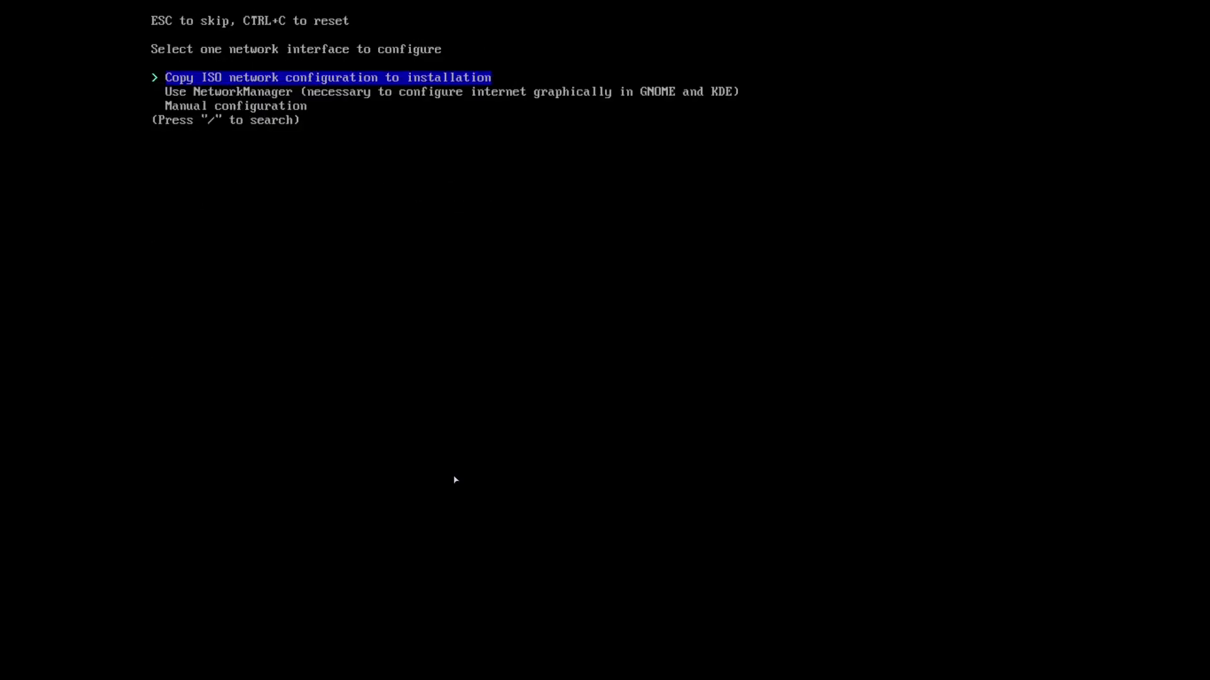
pyautogui.press('Down')
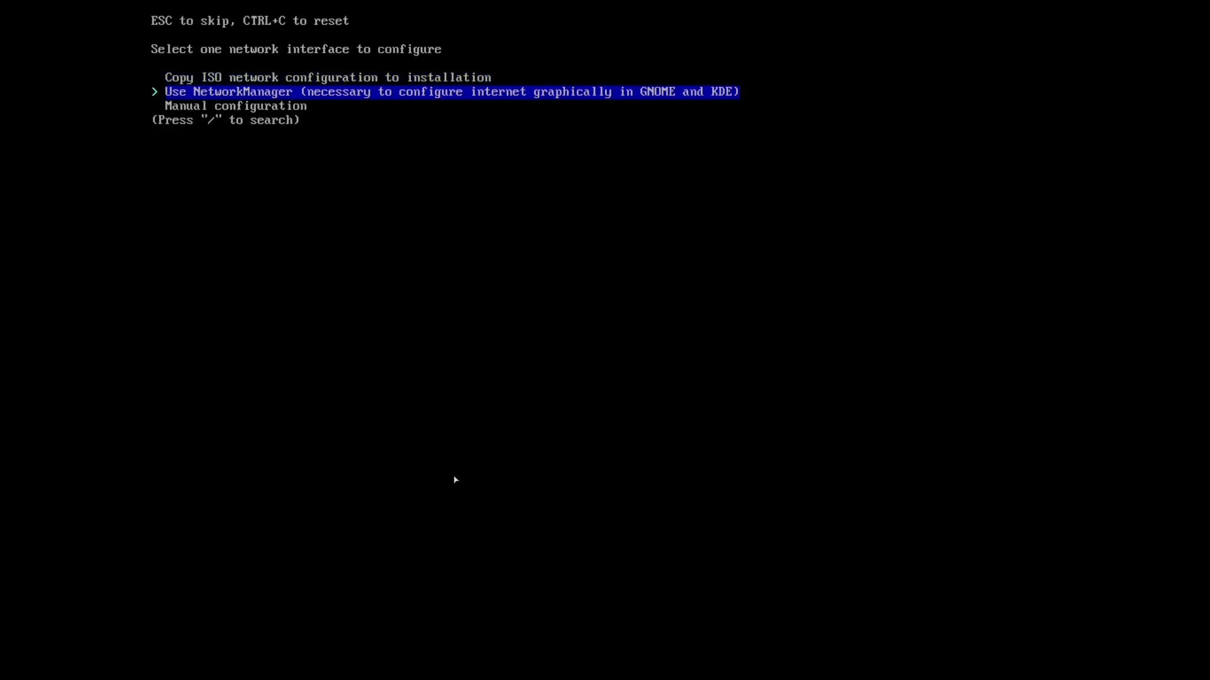
pyautogui.press('Return')
pyautogui.press('Return')
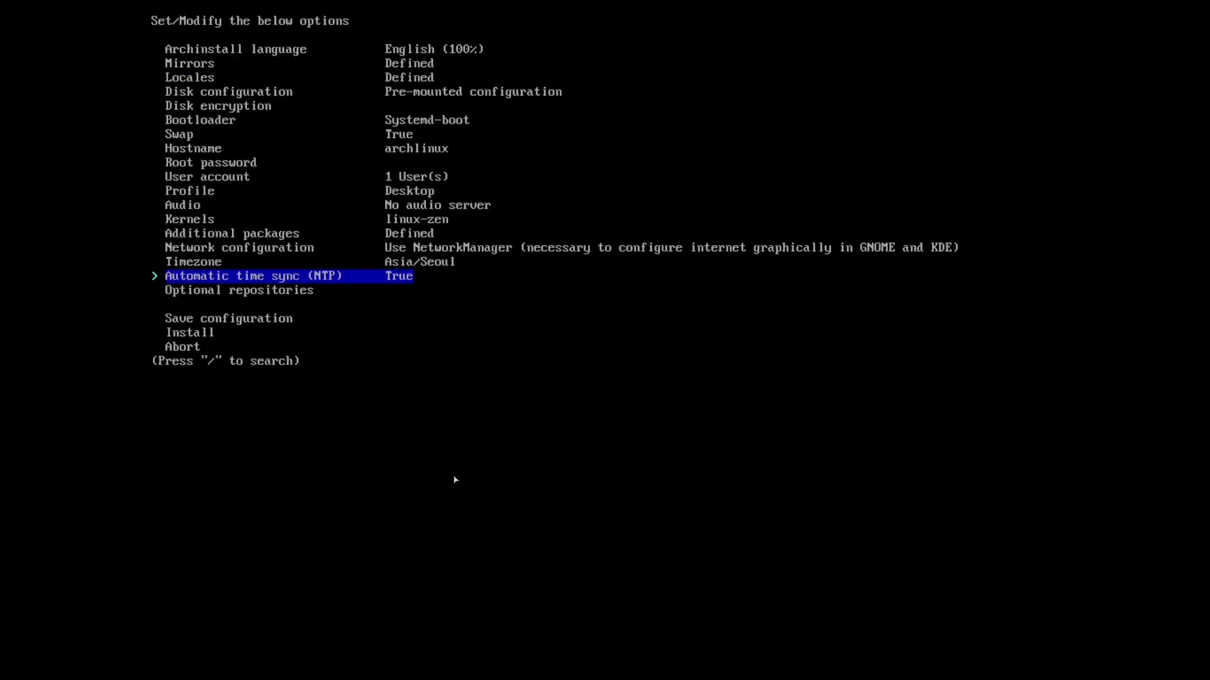
# Enable the multilib optional repository and select Install to show the configuration summary.
pyautogui.press('Down')
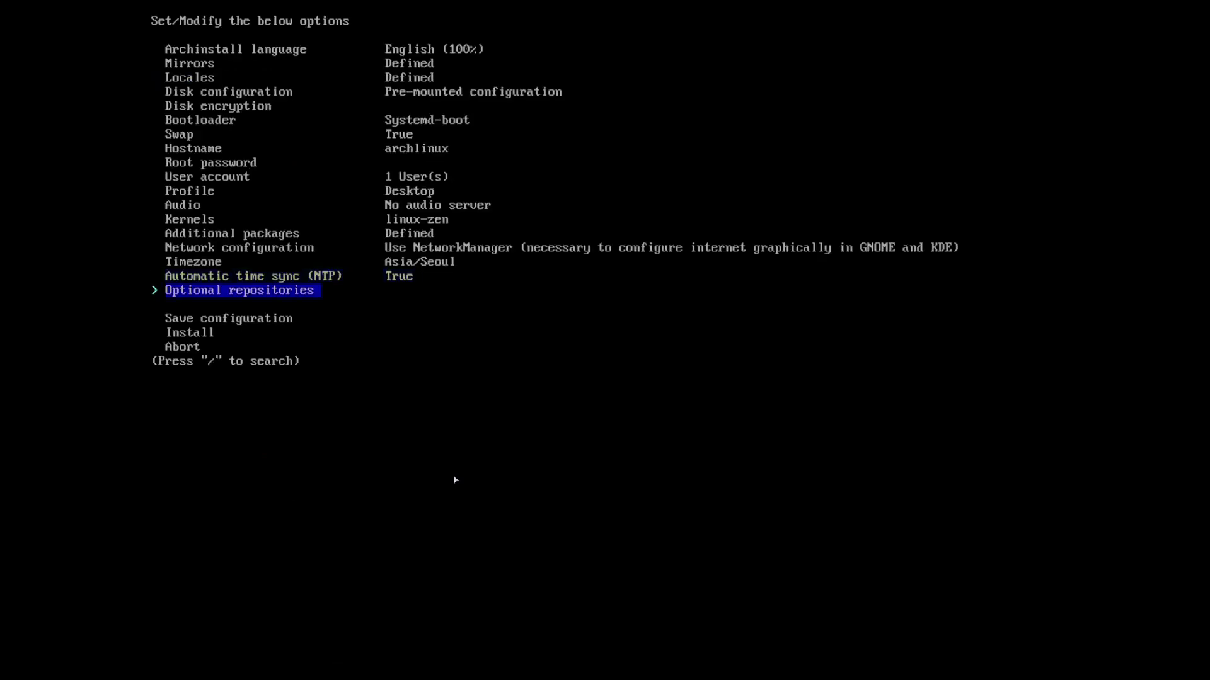
pyautogui.press('Return')
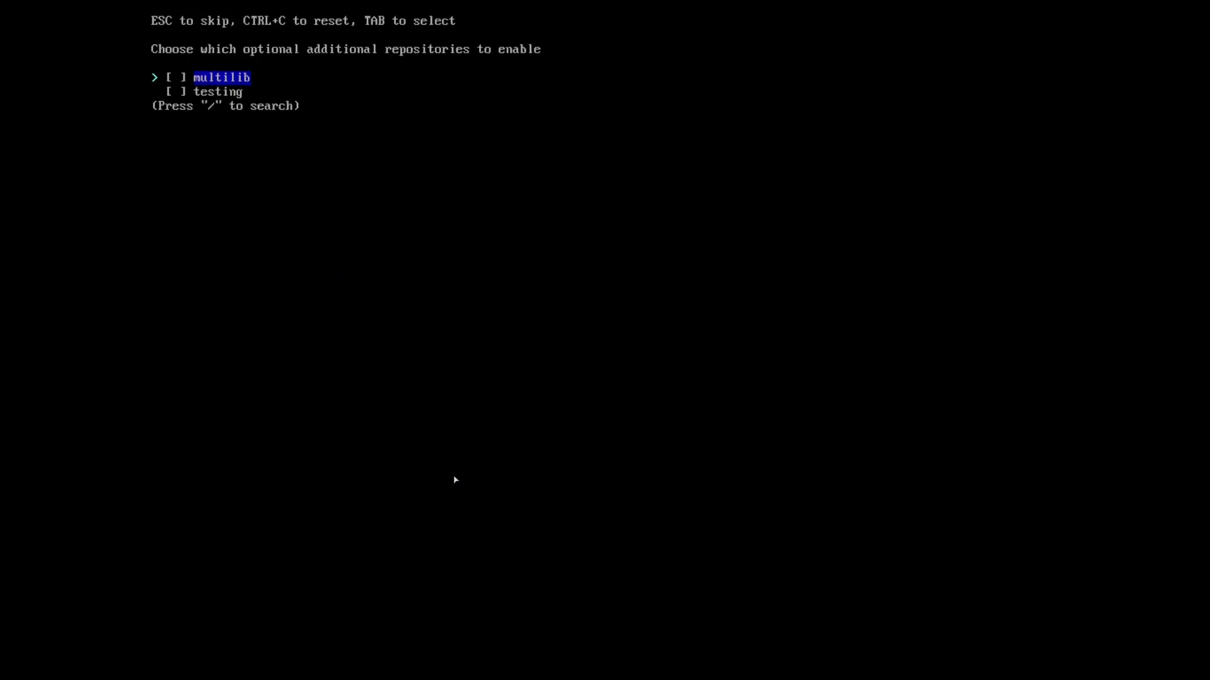
pyautogui.press('Tab')
pyautogui.press('Return')
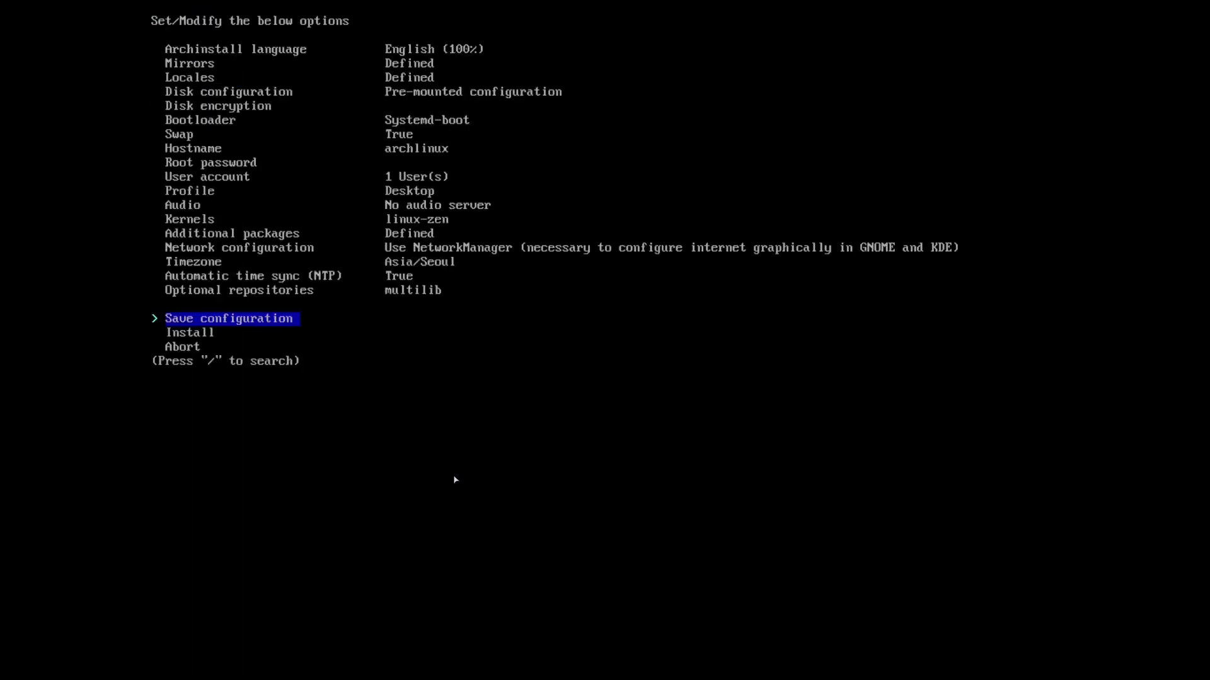
pyautogui.press('Down')
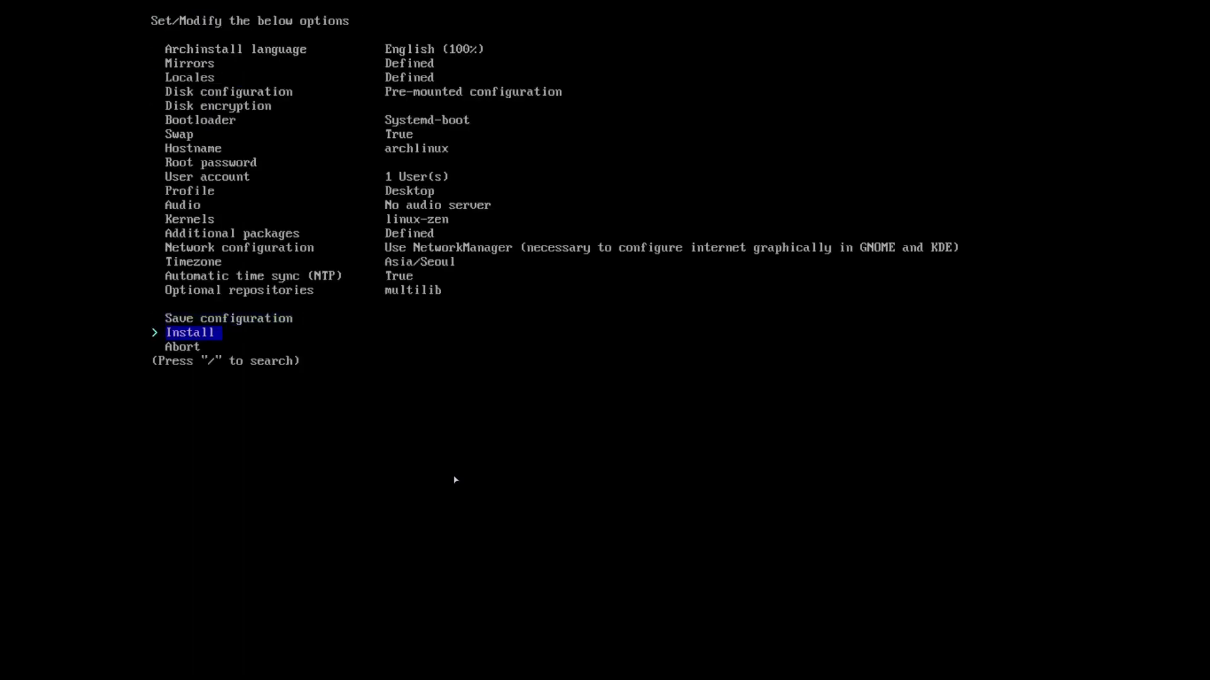
pyautogui.press('Return')
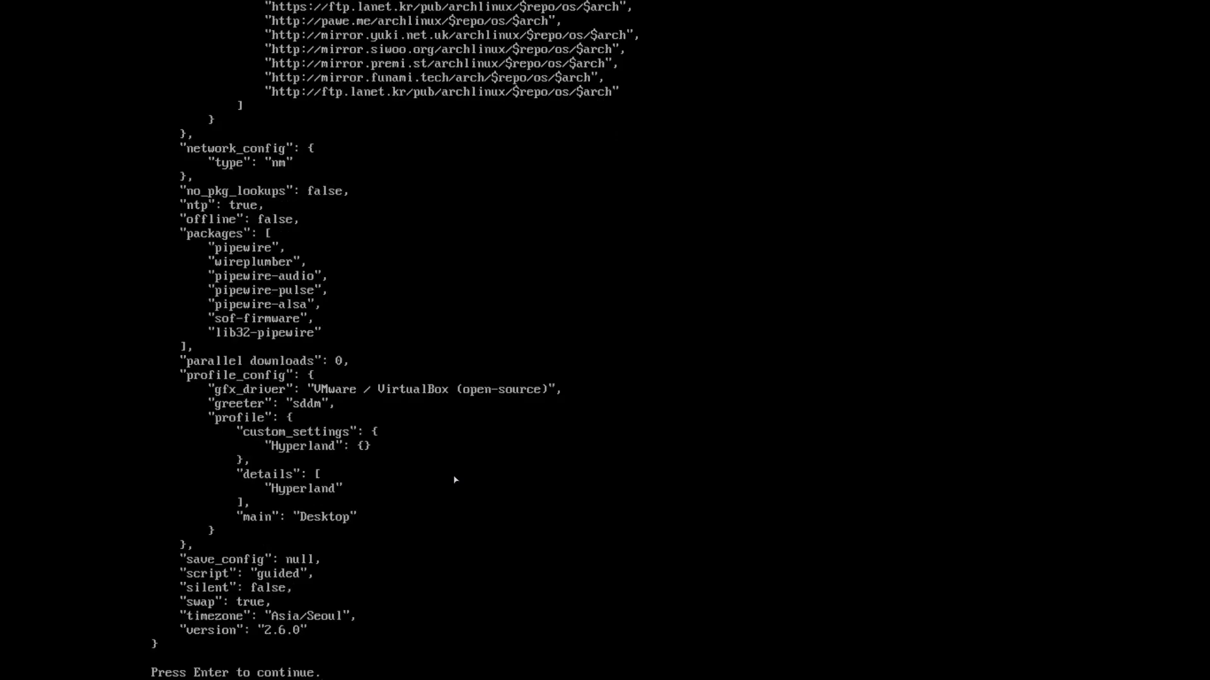
# Accept the configuration summary so the installation runs to the chroot prompt.
pyautogui.press('Return')
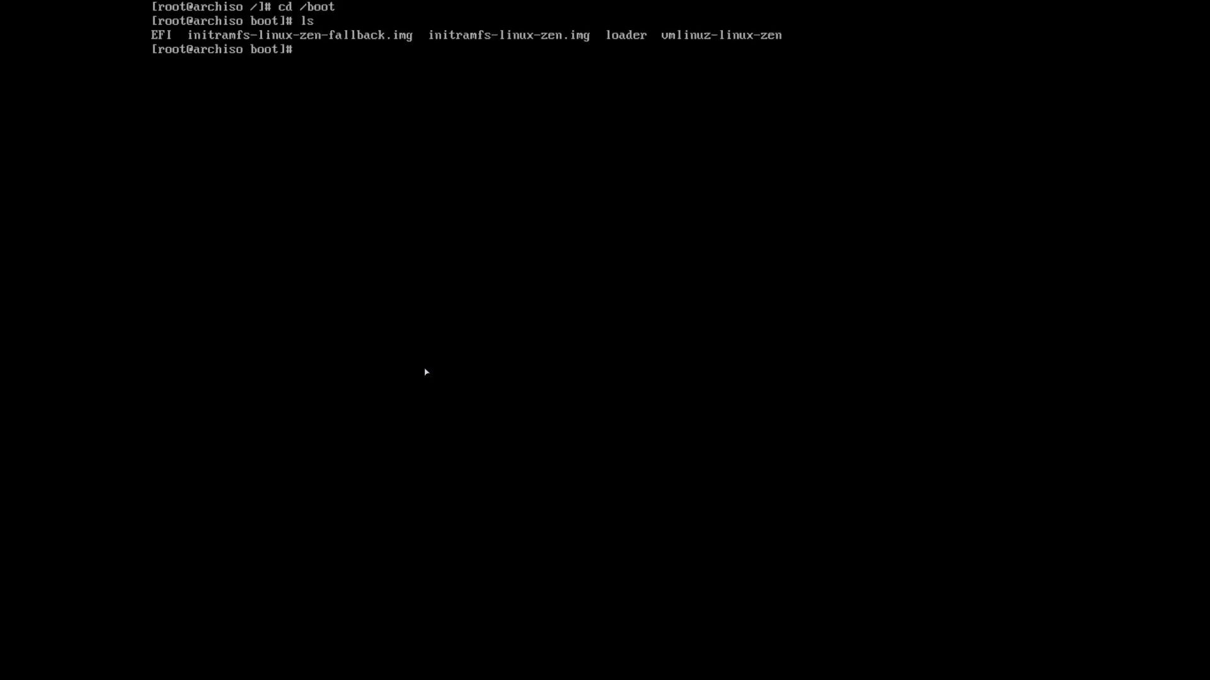
# Move through /boot and /boot/loader into the entries folder, listing each directory.
pyautogui.write('cd loader')
pyautogui.press('Return')
pyautogui.write('ls')
pyautogui.press('Return')
pyautogui.write('cd en')
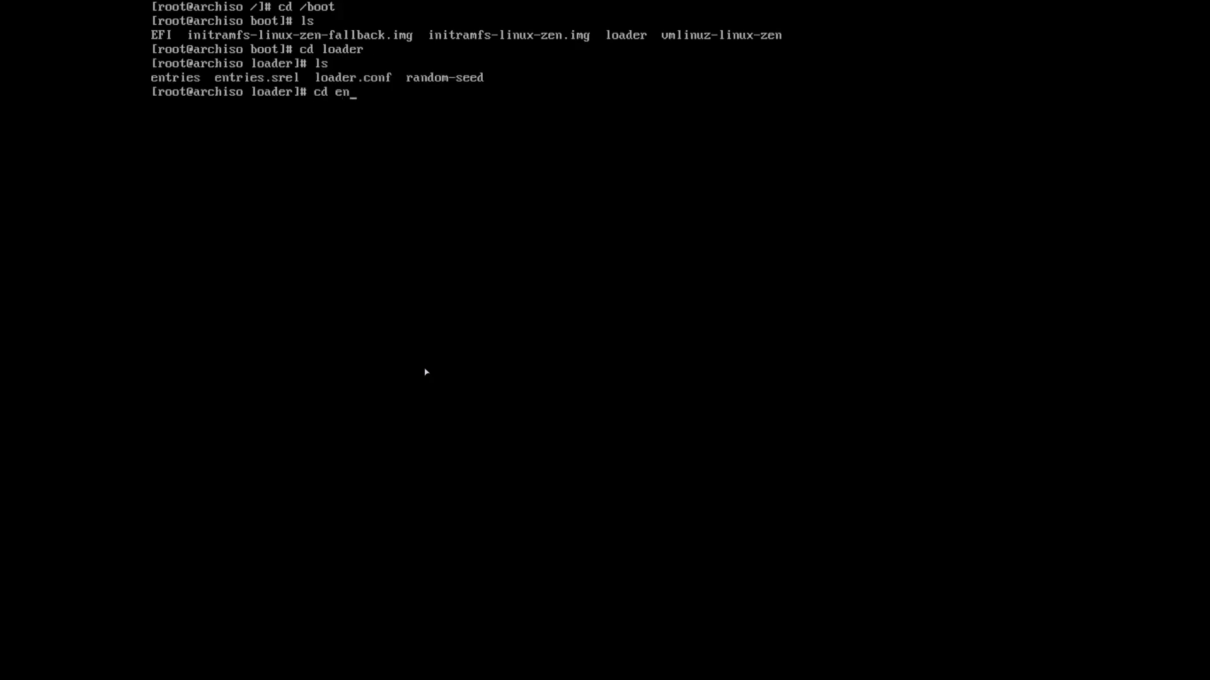
pyautogui.write('tries')
pyautogui.press('Return')
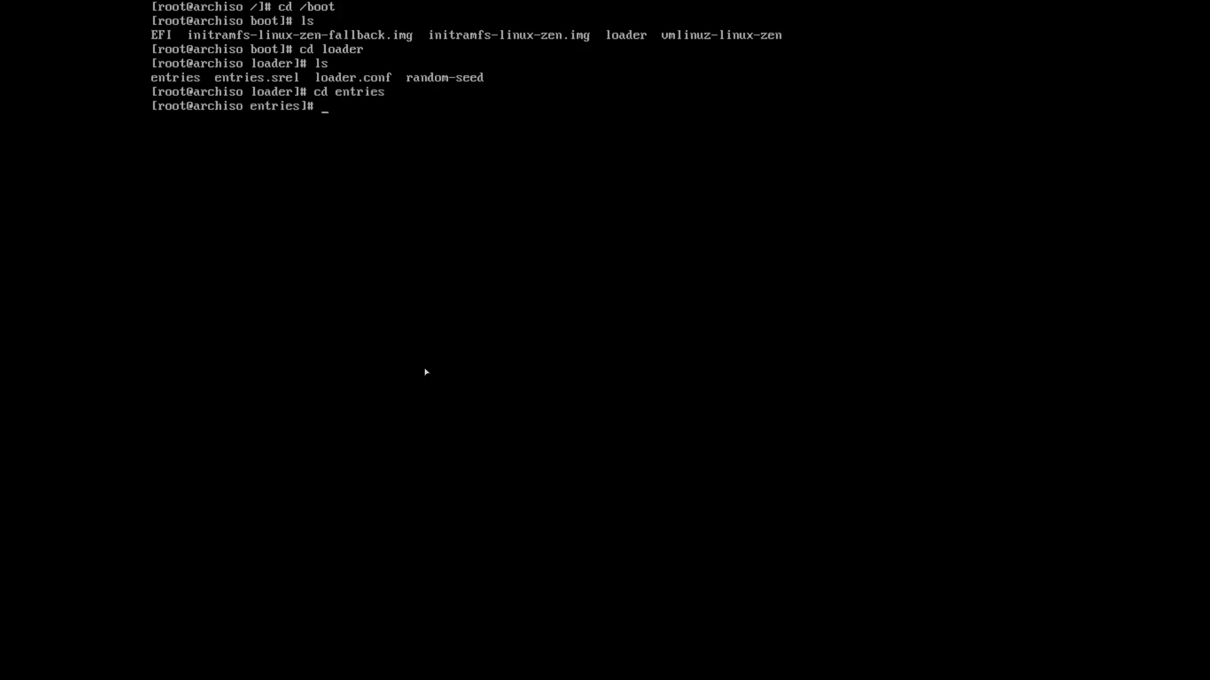
pyautogui.write('ls')
pyautogui.press('Return')
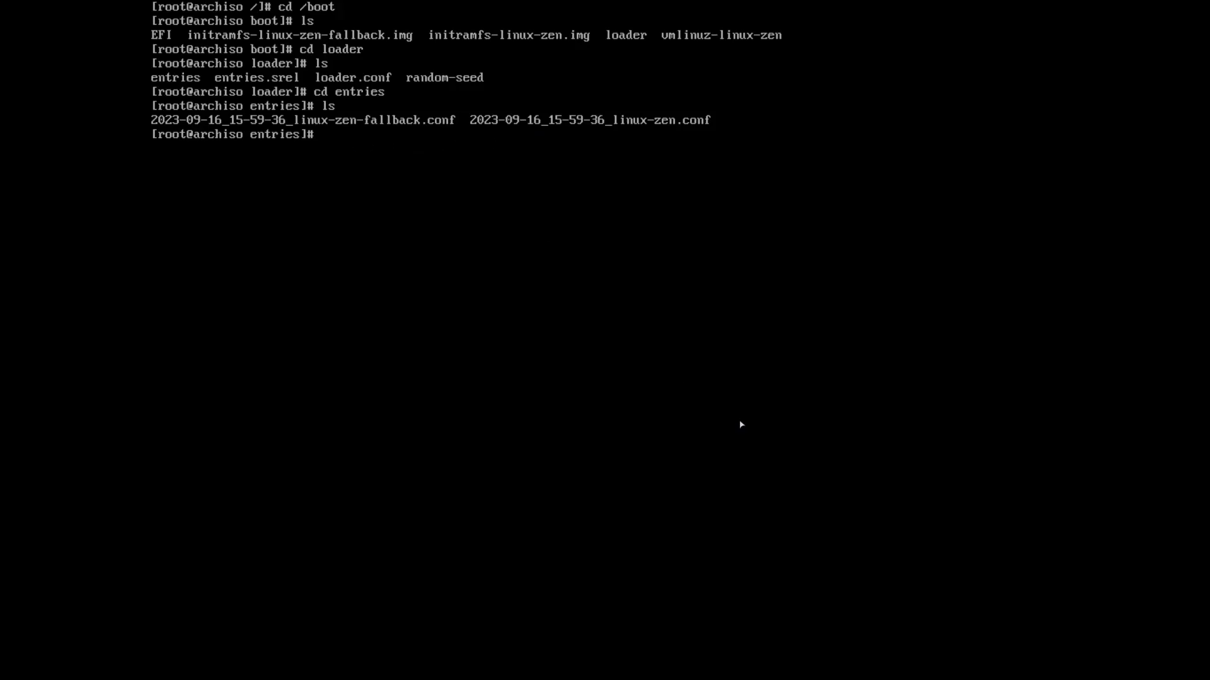
# Start a vim command for the 2023-09-16_15-59-36_linux-zen.conf boot entry.
pyautogui.write('vim')
pyautogui.press('BackSpace')
pyautogui.press('BackSpace')
pyautogui.write('vim 2023')
pyautogui.press('Tab')
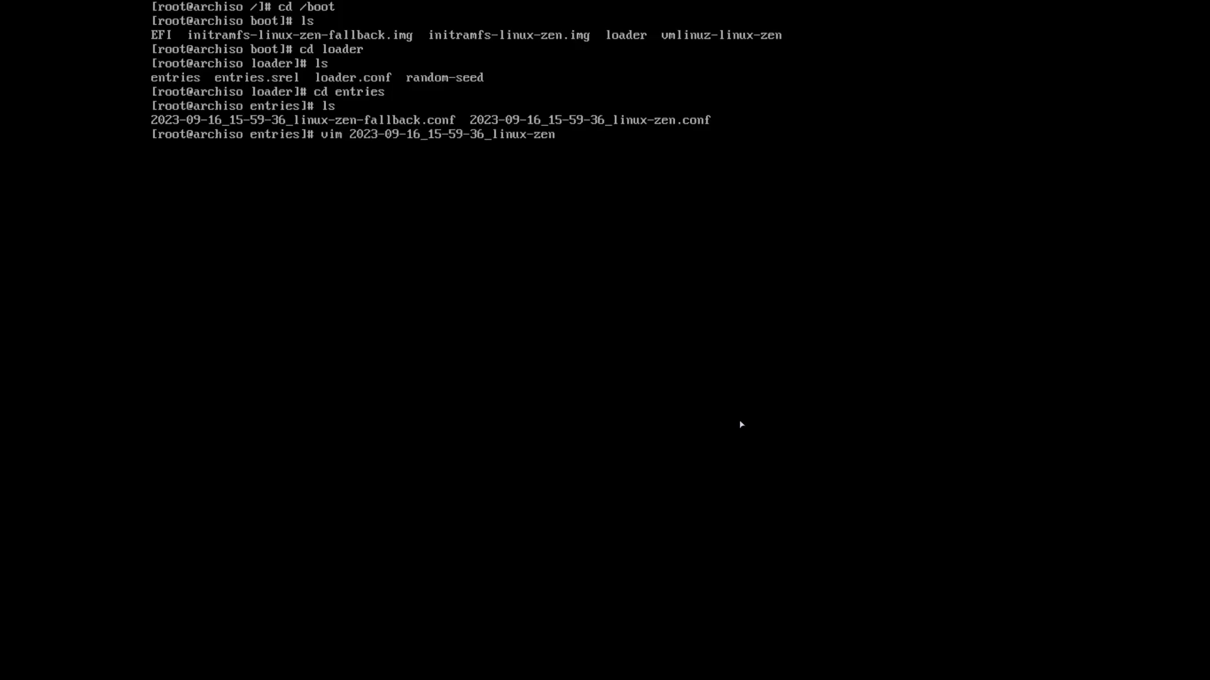
# View the linux-zen.conf entry in vim, quit with :q unchanged, and print /etc/fstab.
pyautogui.write('.conf')
pyautogui.press('Return')
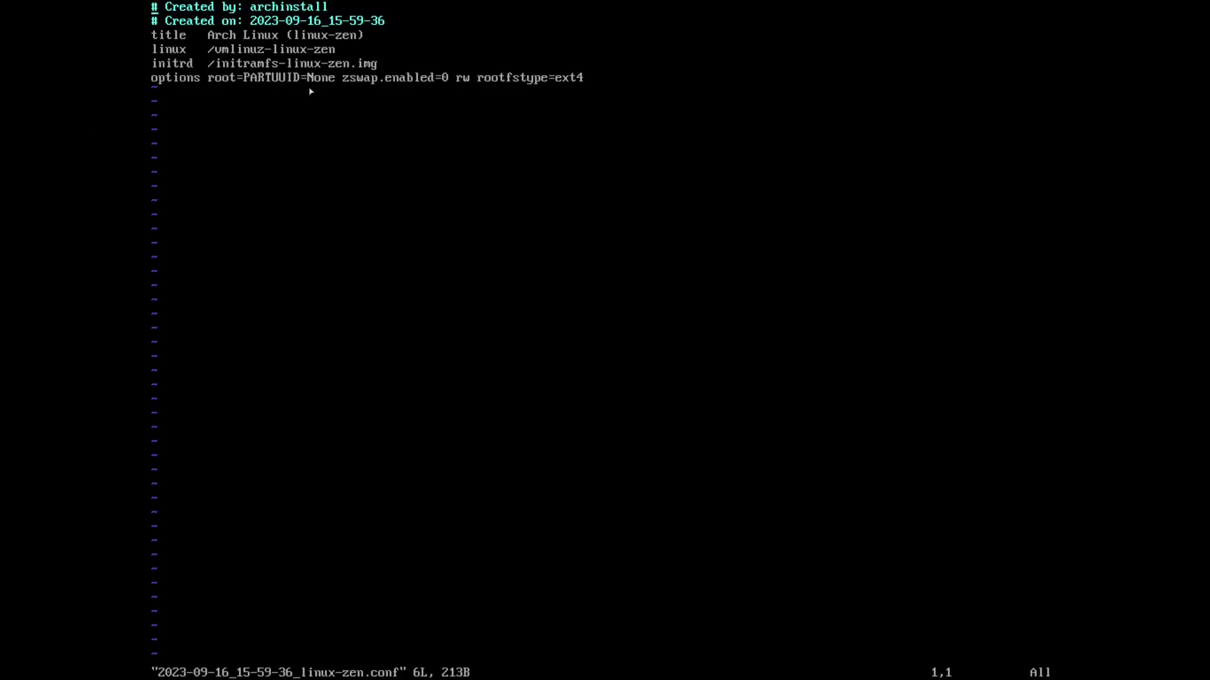
pyautogui.press('Escape')
pyautogui.write(':')
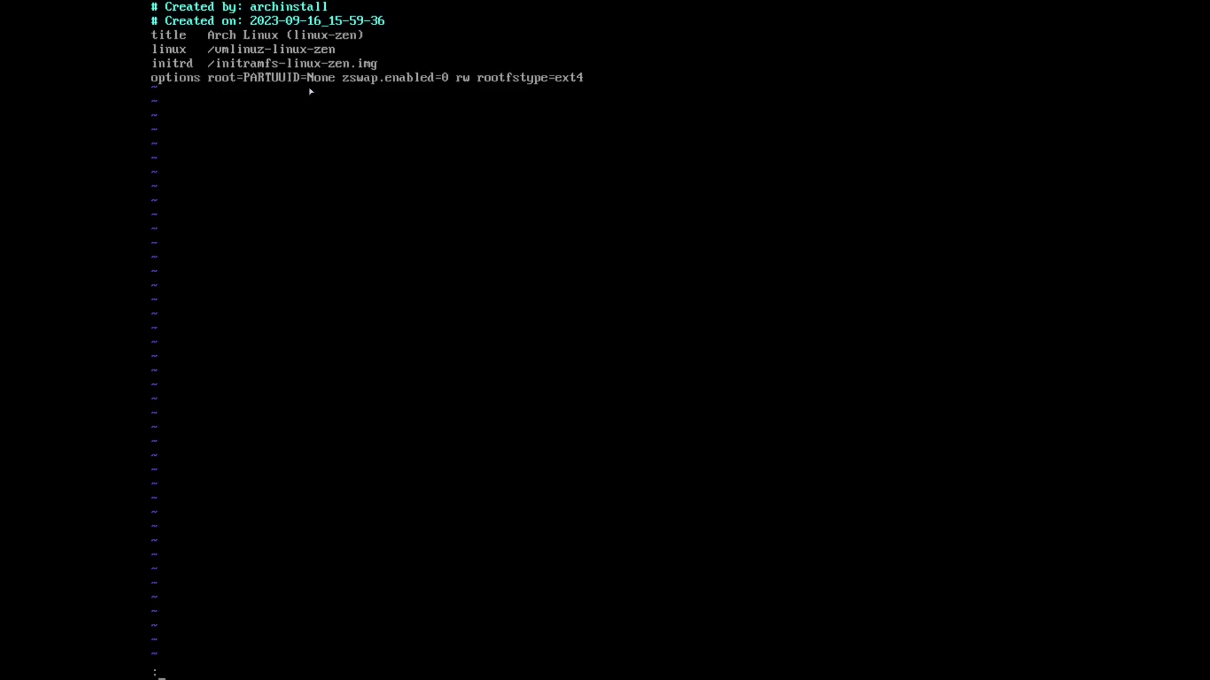
pyautogui.write('q')
pyautogui.press('Return')
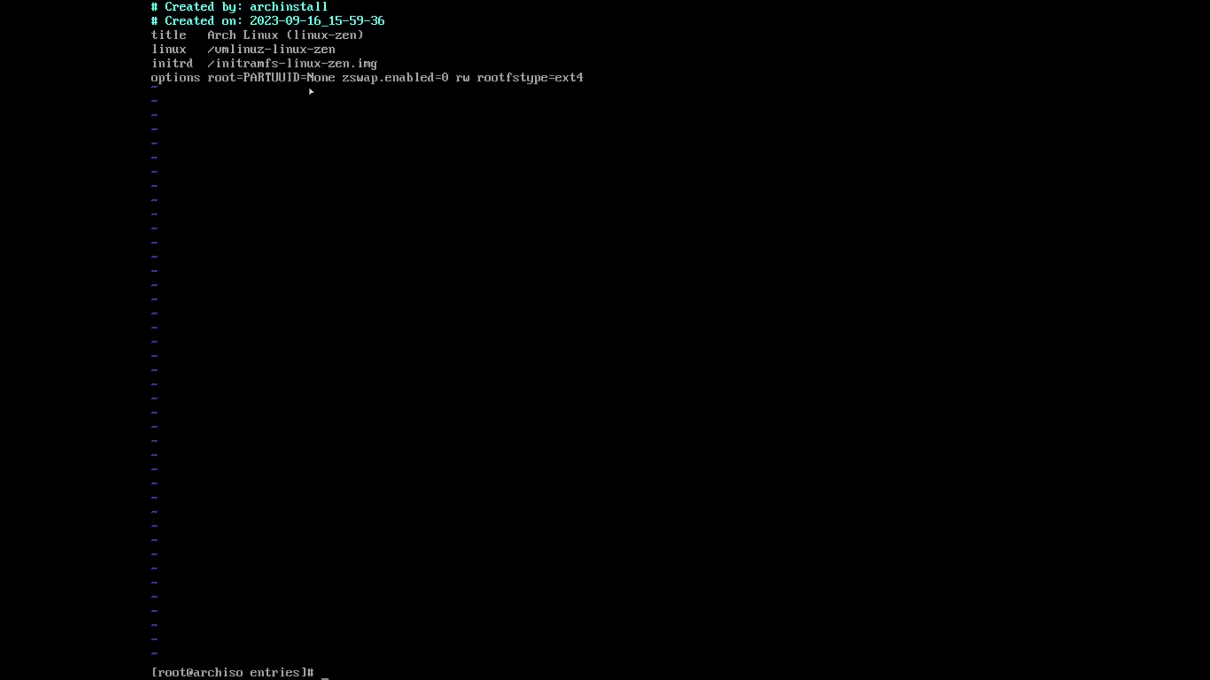
pyautogui.write('cat /etc/fstab')
pyautogui.press('Return')
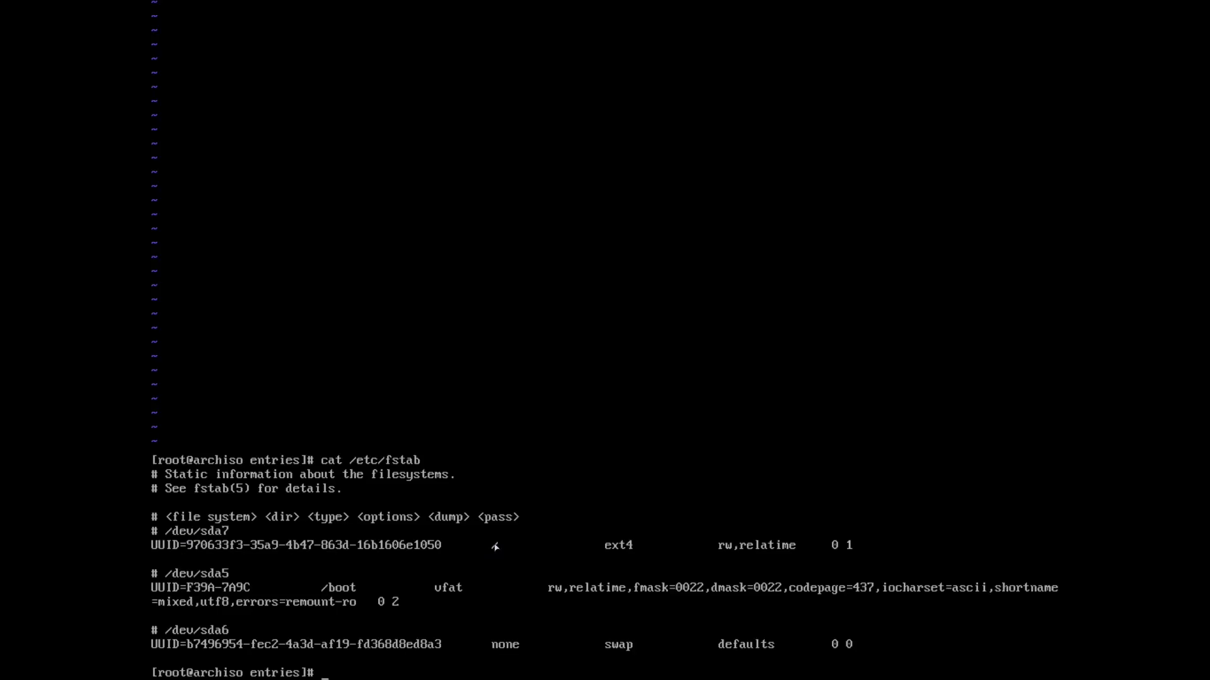
# Run blkid to list partition UUIDs and PARTUUIDs, then reopen linux-zen.conf in vim.
pyautogui.write('lkid')
pyautogui.press('Return')
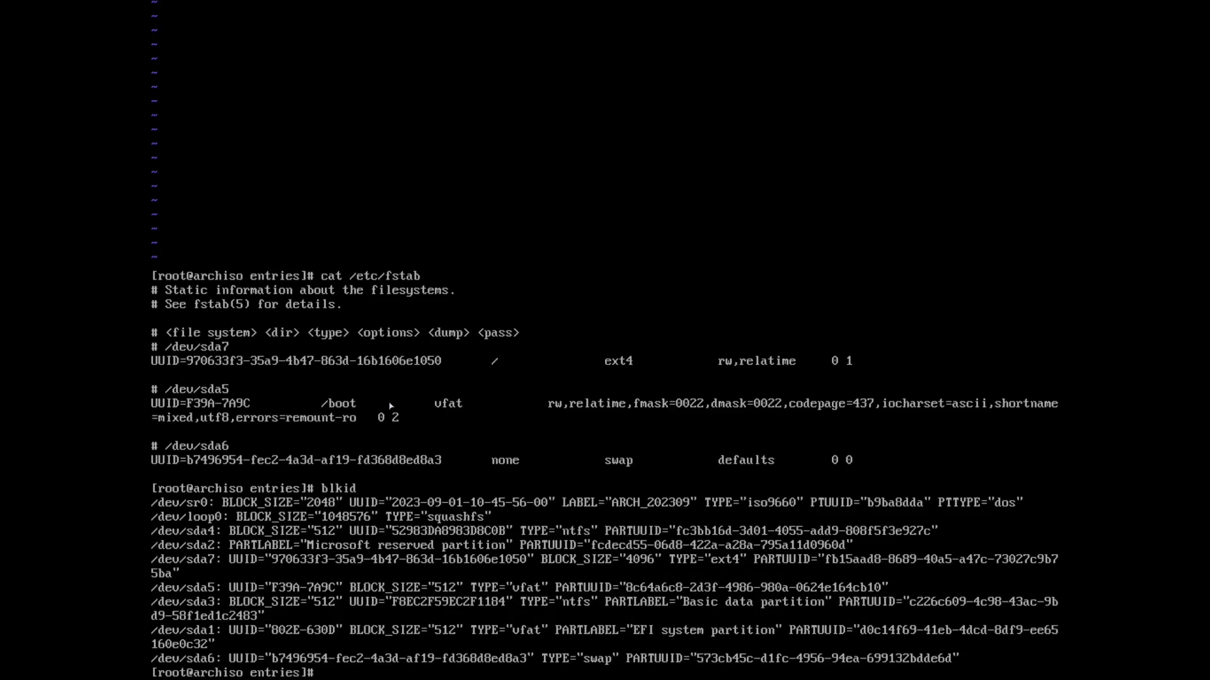
pyautogui.write('va')
pyautogui.press('BackSpace')
pyautogui.write('im 2')
pyautogui.press('Tab')
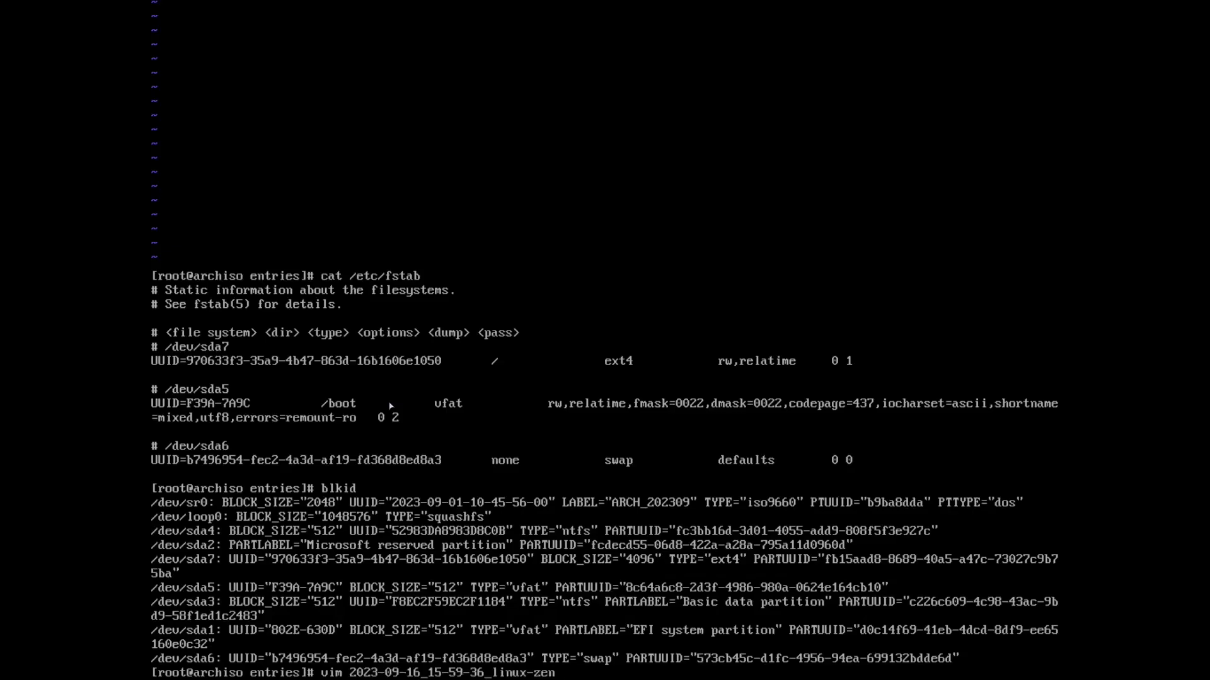
# In linux-zen.conf, change root=PARTUUID=None to root=UUID=970633f3-35a9-4b47-863d-16b1606e1050 and save.
pyautogui.write('.conf')
pyautogui.press('Return')
pyautogui.press('Down')
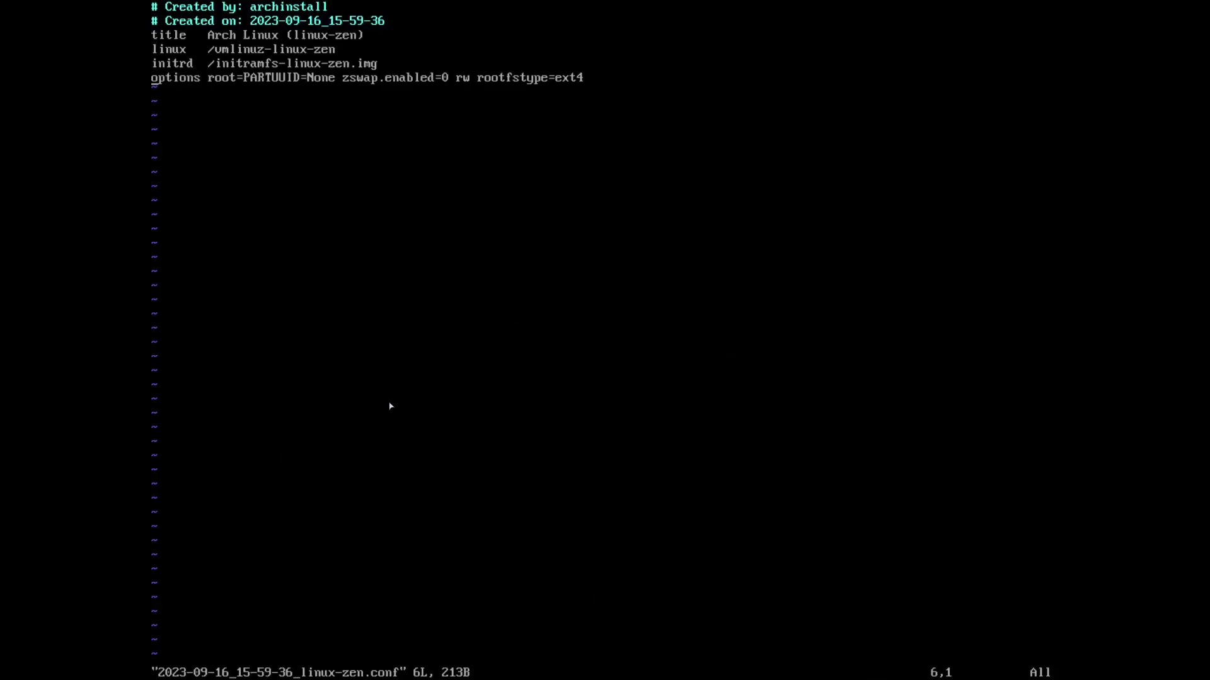
pyautogui.press('i')
pyautogui.press('Right')
pyautogui.press('Right')
pyautogui.press('Right')
pyautogui.press('Right')
pyautogui.press('Right')
pyautogui.press('Right')
pyautogui.press('Right')
pyautogui.press('Right')
pyautogui.press('Right')
pyautogui.press('Right')
pyautogui.press('Right')
pyautogui.press('Right')
pyautogui.press('Right')
pyautogui.press('Right')
pyautogui.press('Right')
pyautogui.press('Right')
pyautogui.press('Right')
pyautogui.press('Right')
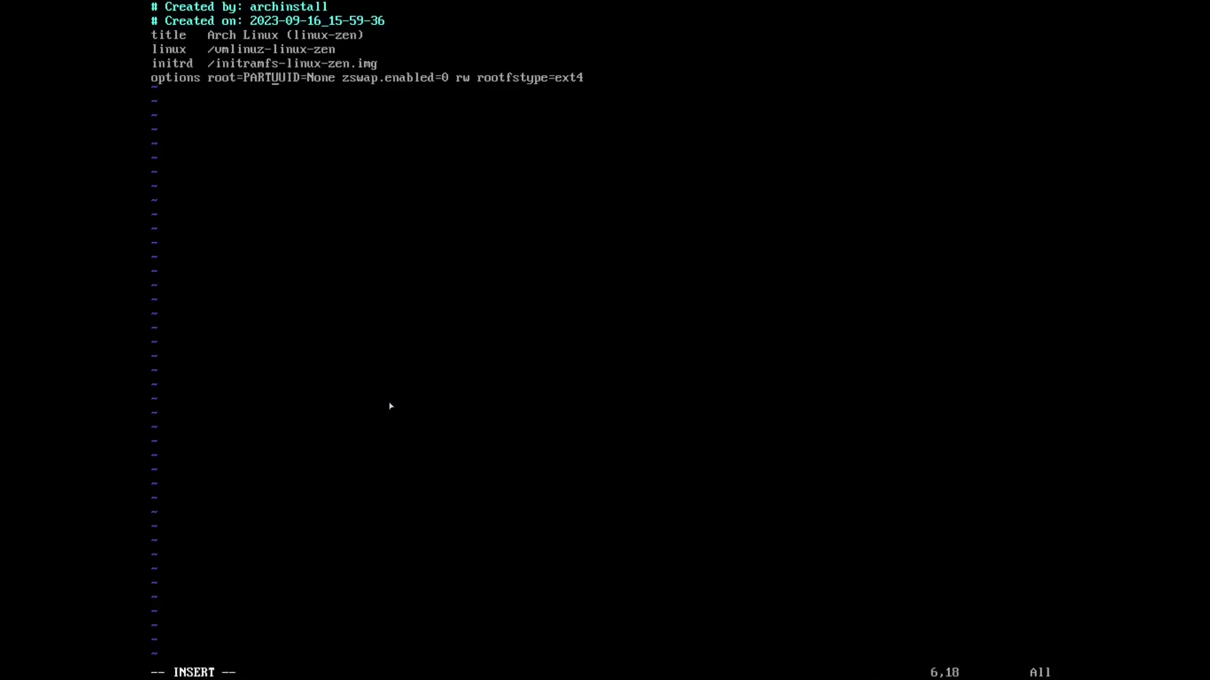
pyautogui.press('BackSpace')
pyautogui.press('BackSpace')
pyautogui.press('BackSpace')
pyautogui.press('BackSpace')
pyautogui.press('Right')
pyautogui.press('Right')
pyautogui.press('Right')
pyautogui.press('Right')
pyautogui.press('Right')
pyautogui.press('Right')
pyautogui.press('Right')
pyautogui.press('Right')
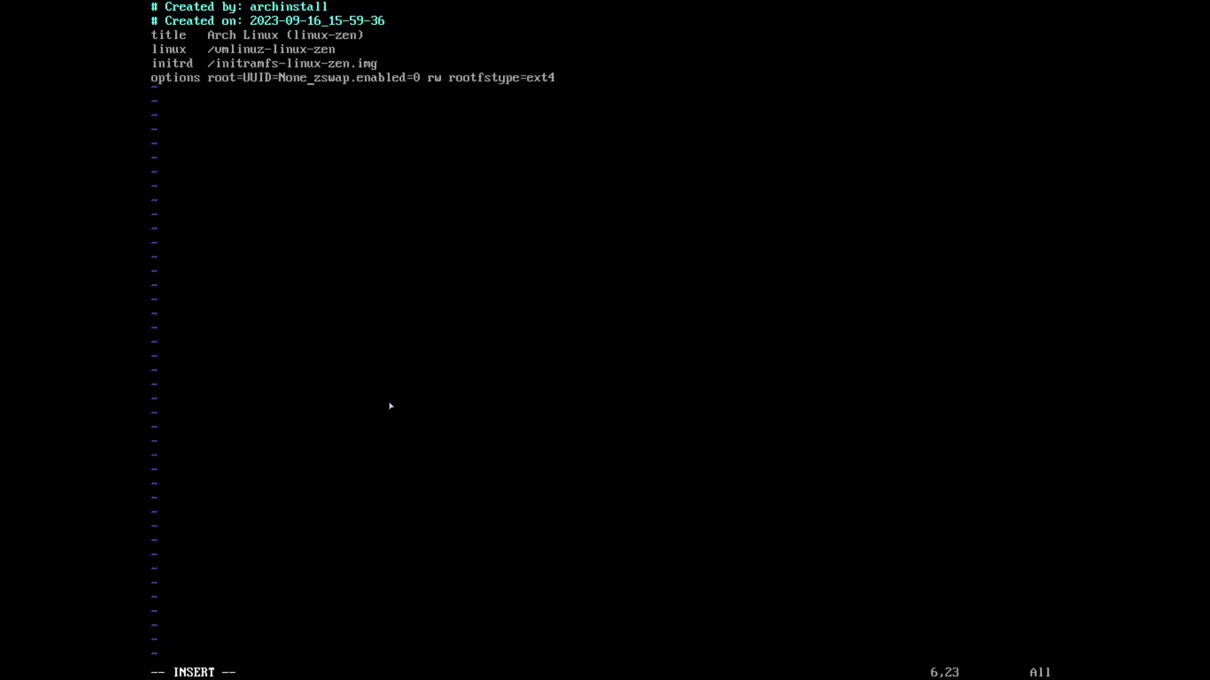
pyautogui.press('BackSpace')
pyautogui.press('BackSpace')
pyautogui.press('BackSpace')
pyautogui.press('BackSpace')
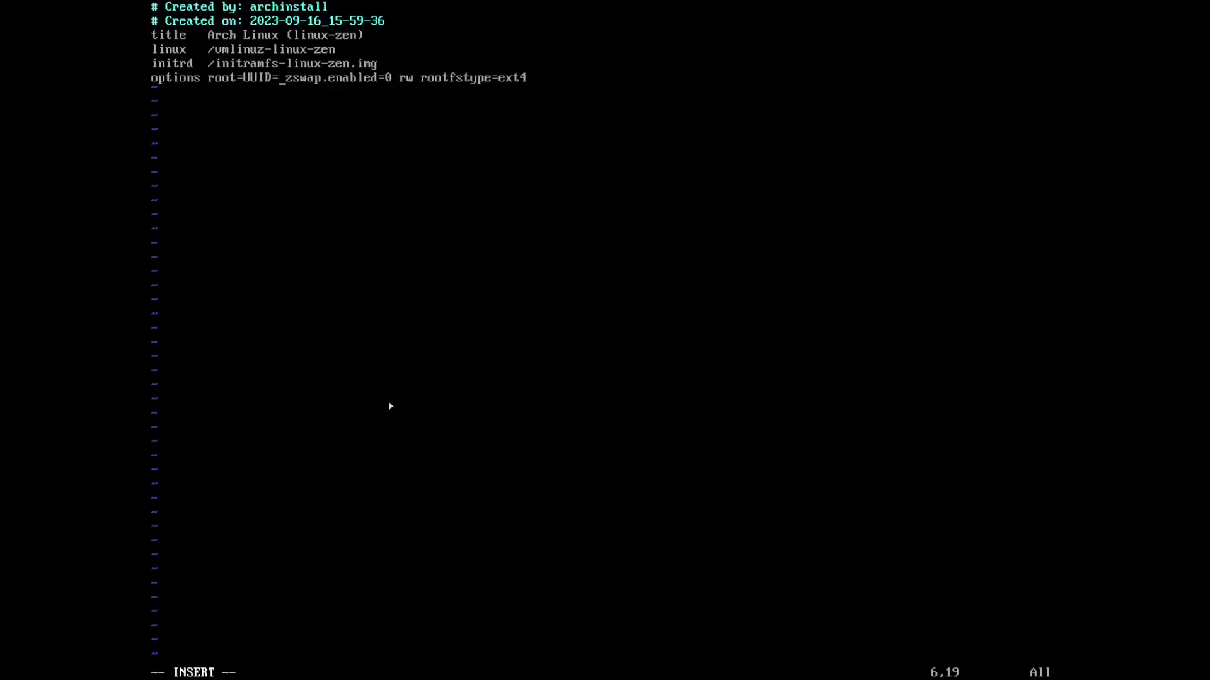
pyautogui.write('970633f3-35a9')
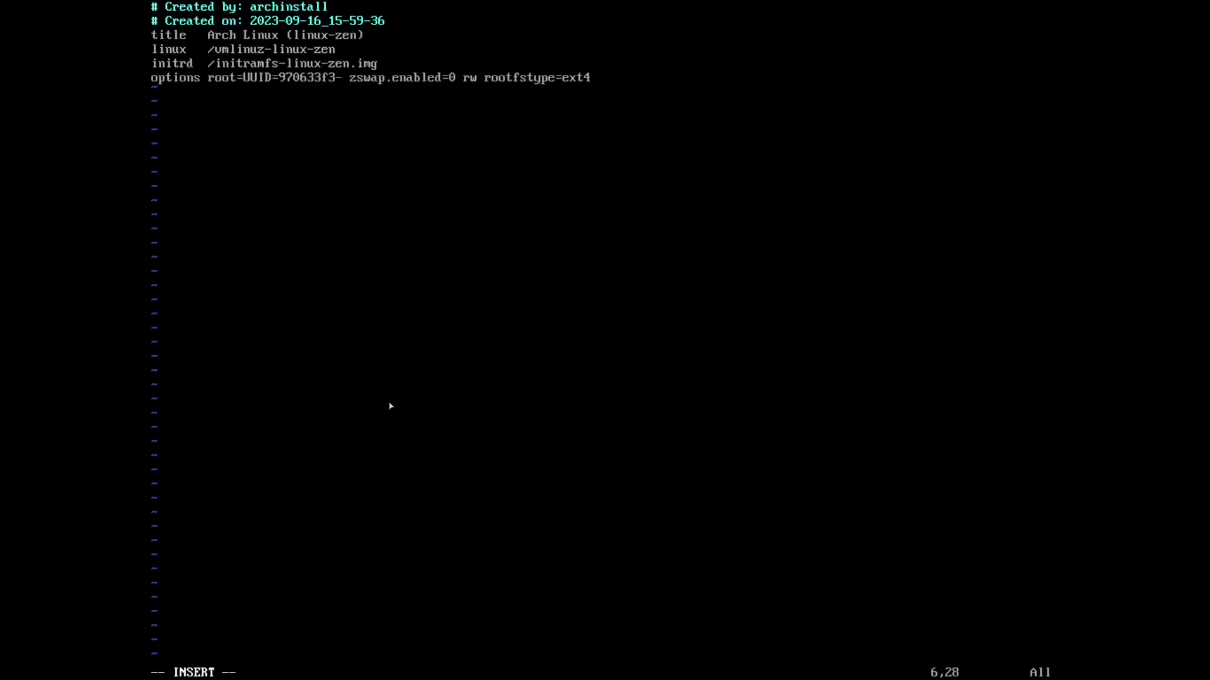
pyautogui.write('-4b47-863d-16b')
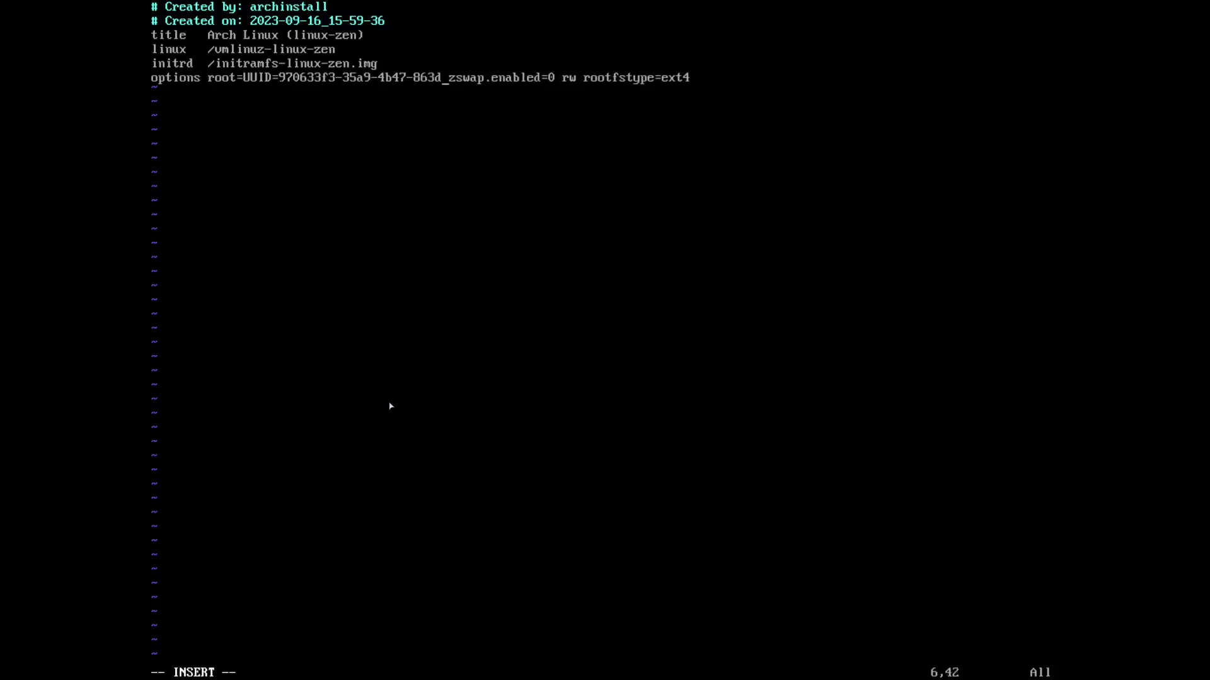
pyautogui.write('1606e1050')
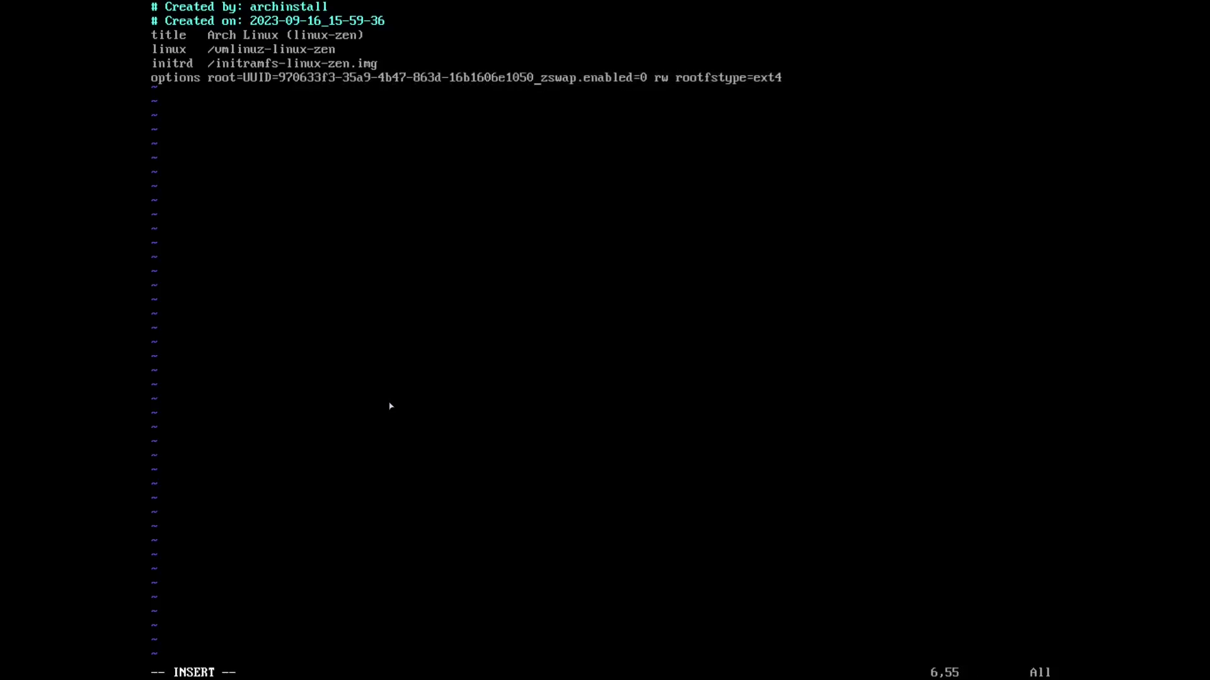
pyautogui.press('Escape')
pyautogui.write(':wq')
pyautogui.press('Return')
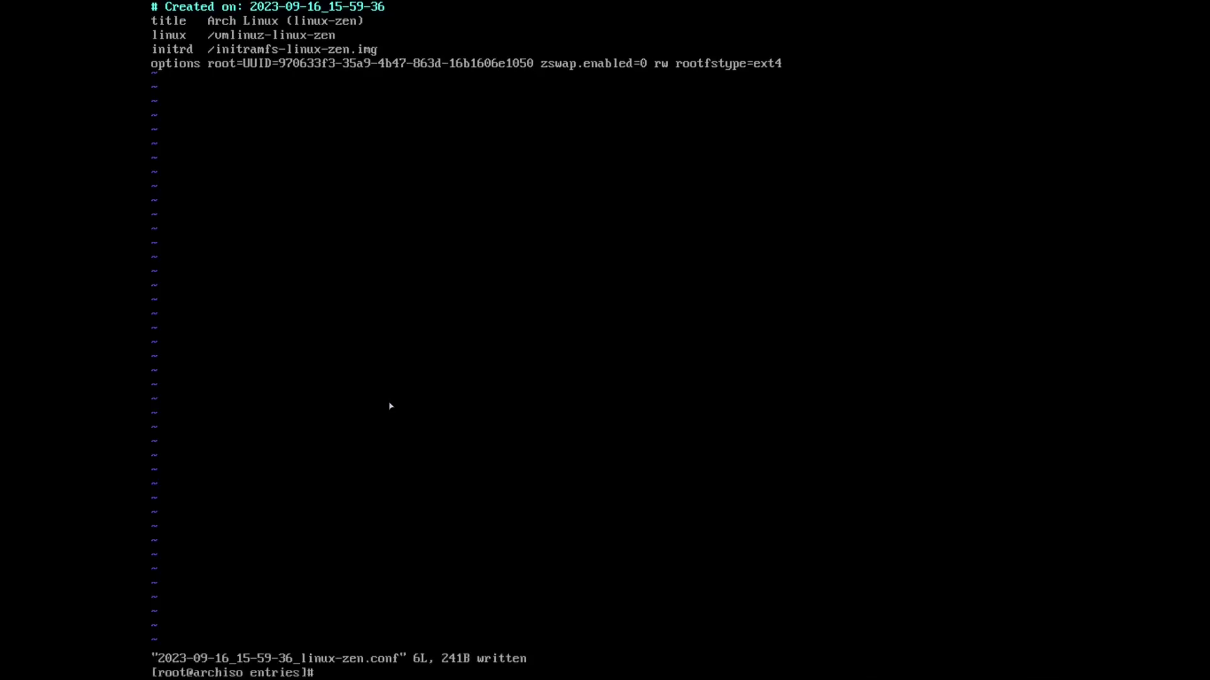
# Open the linux-zen-fallback.conf boot entry in vim.
pyautogui.write('vim 2')
pyautogui.press('Tab')
pyautogui.press('BackSpace')
pyautogui.press('BackSpace')
pyautogui.press('BackSpace')
pyautogui.press('BackSpace')
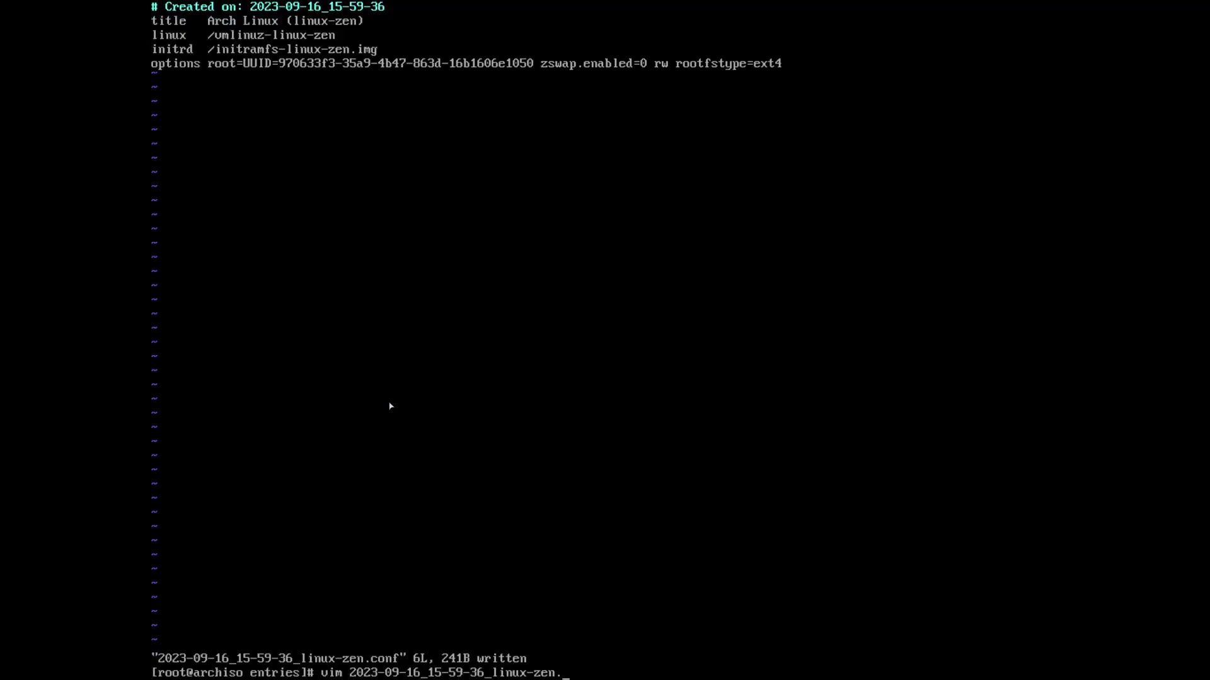
pyautogui.write('-f')
pyautogui.press('Tab')
pyautogui.press('Return')
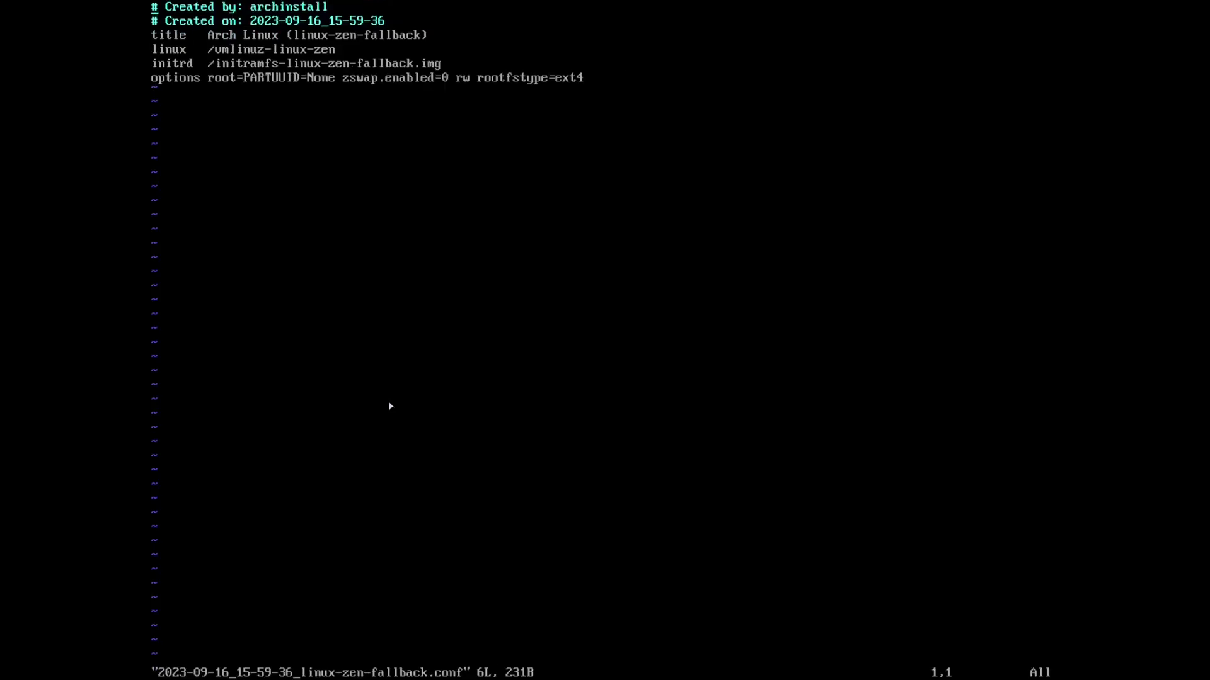
# Replace PARTUUID=None with UUID=970633f3-35a9-4b47-863d-16b1606e1050 on the options line and save.
pyautogui.press('j')
pyautogui.press('j')
pyautogui.press('j')
pyautogui.press('j')
pyautogui.press('j')
pyautogui.press('w')
pyautogui.press('w')
pyautogui.press('w')
pyautogui.press('i')
pyautogui.press('Delete')
pyautogui.press('Delete')
pyautogui.press('Delete')
pyautogui.press('Delete')
pyautogui.press('Left')
pyautogui.press('BackSpace')
pyautogui.press('BackSpace')
pyautogui.press('BackSpace')
pyautogui.press('BackSpace')
pyautogui.write('970633f3-35a9-')
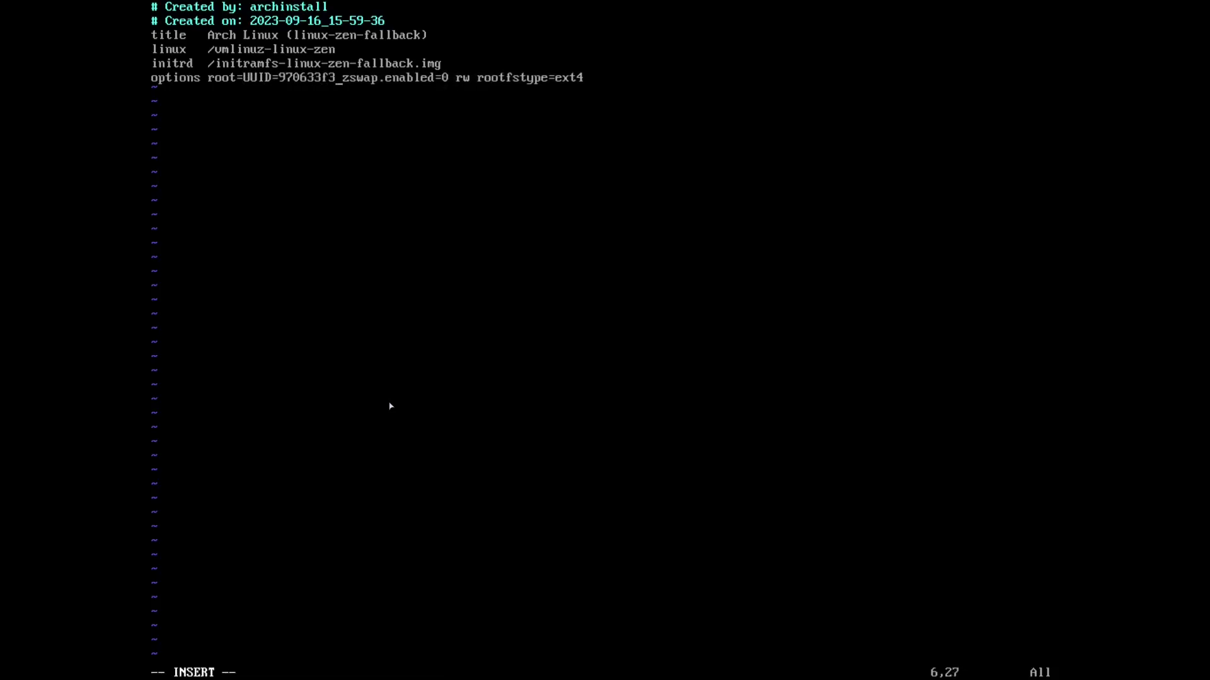
pyautogui.write('4b47-863d-16b1606')
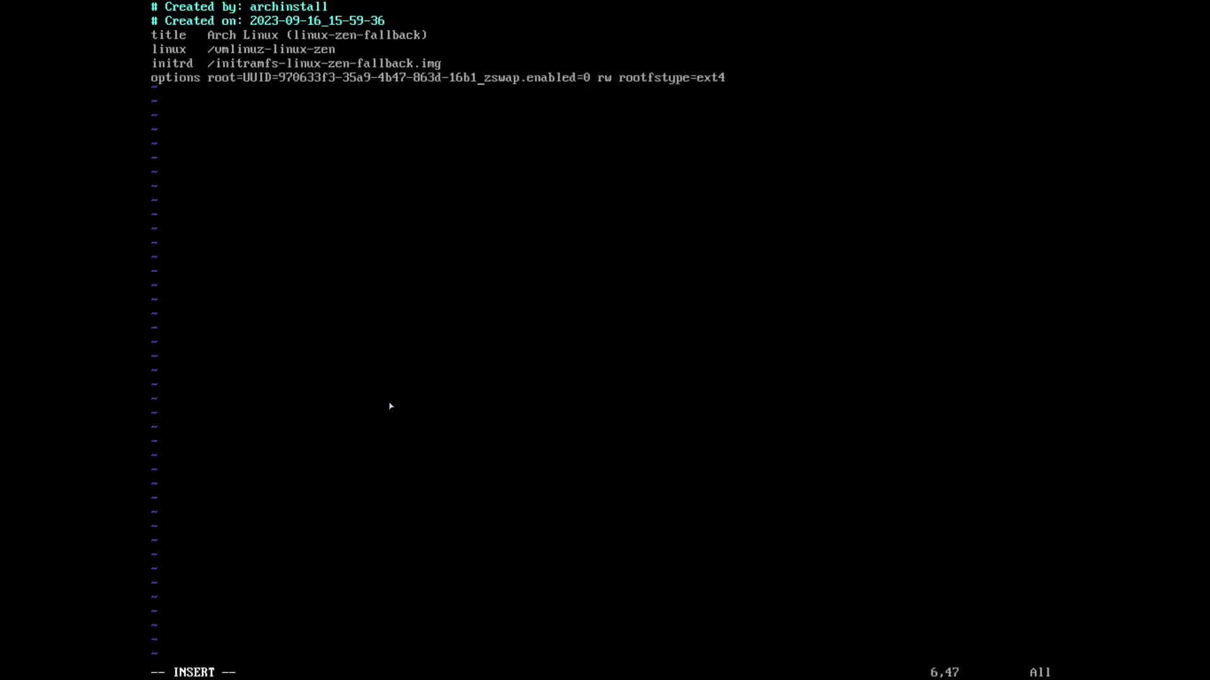
pyautogui.write('e1050')
pyautogui.press('Escape')
pyautogui.write(':wq')
pyautogui.press('Return')
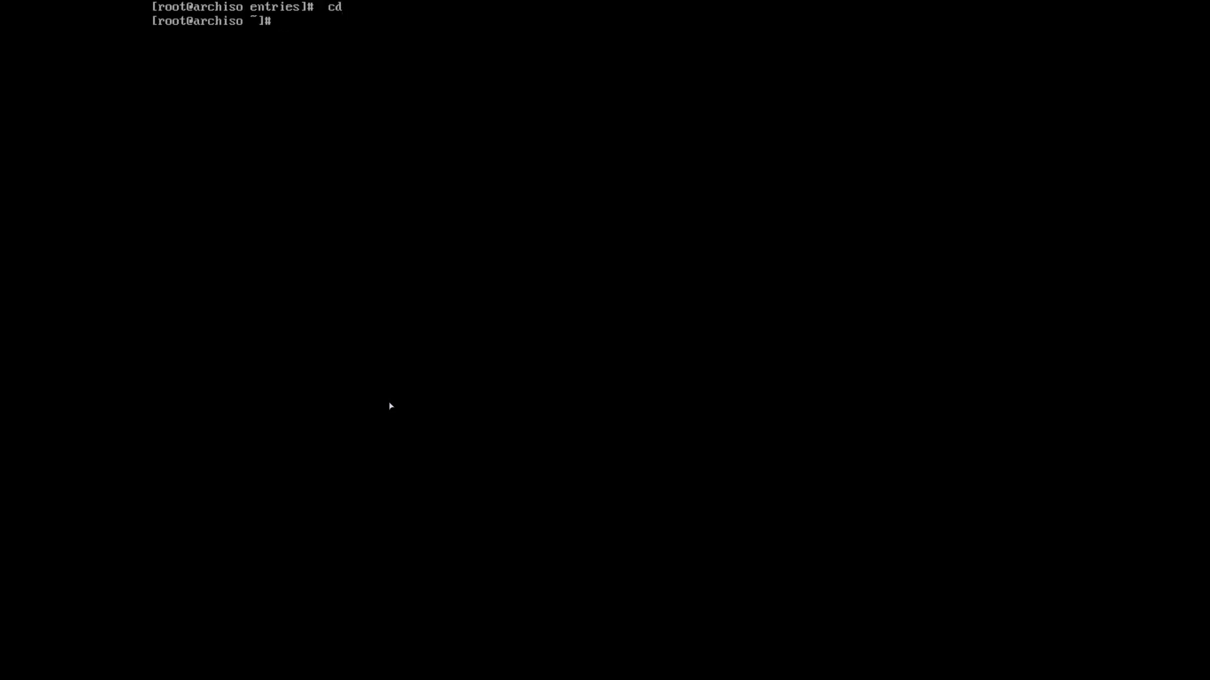
# Create the /mnt/win10 folder and list the disk partitions with lsblk.
pyautogui.write('mkd')
pyautogui.press('BackSpace')
pyautogui.write('i')
pyautogui.press('BackSpace')
pyautogui.write('dir /mnt/win10')
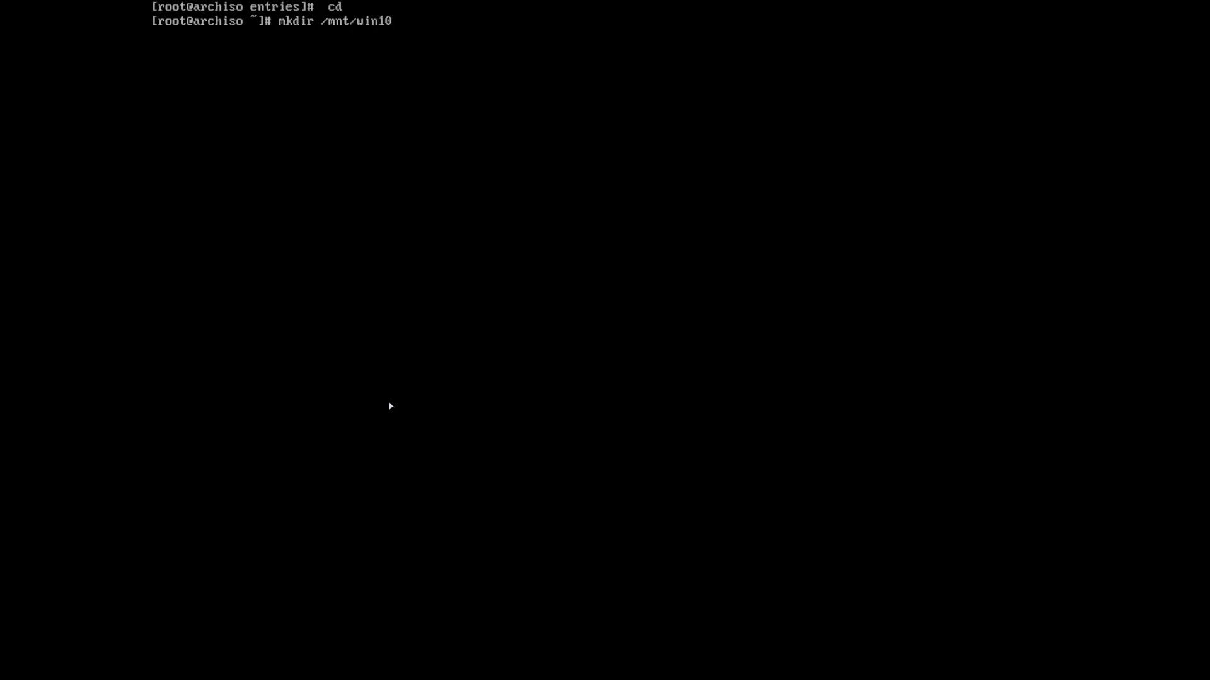
pyautogui.press('Return')
pyautogui.write('lsblk')
pyautogui.press('Return')
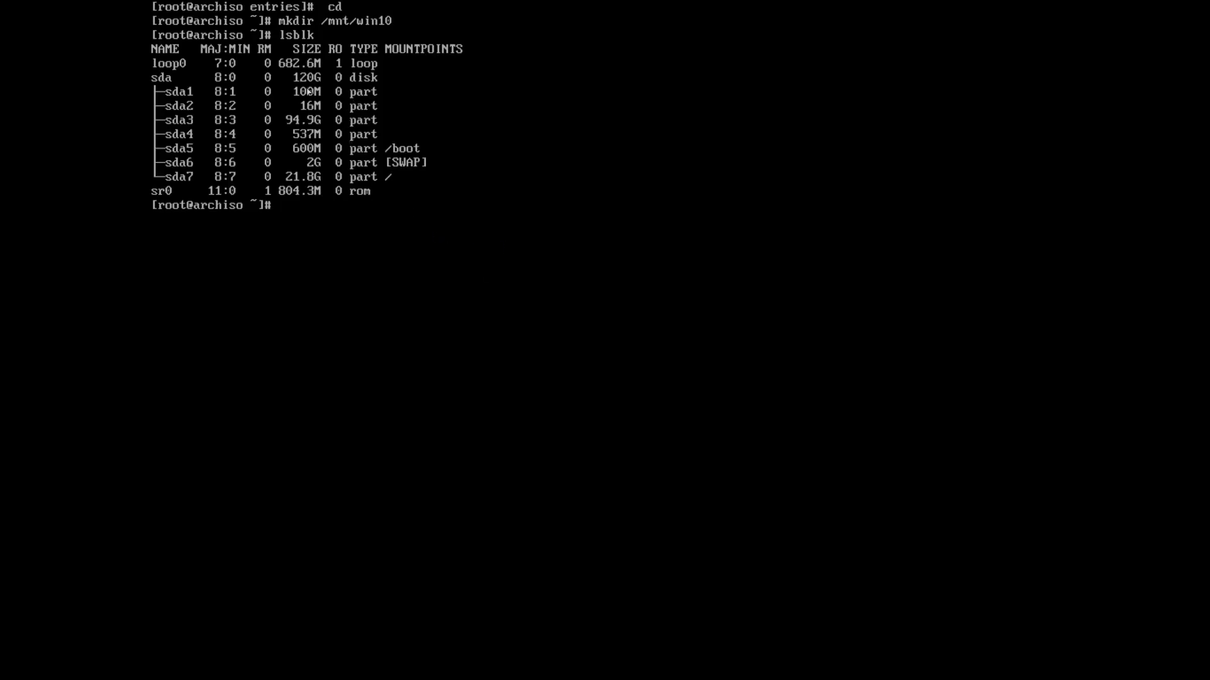
# Mount the Windows partition /dev/sda1 at /mnt/win10.
pyautogui.write('mount /dev/sda')
pyautogui.hotkey('alt', '1')
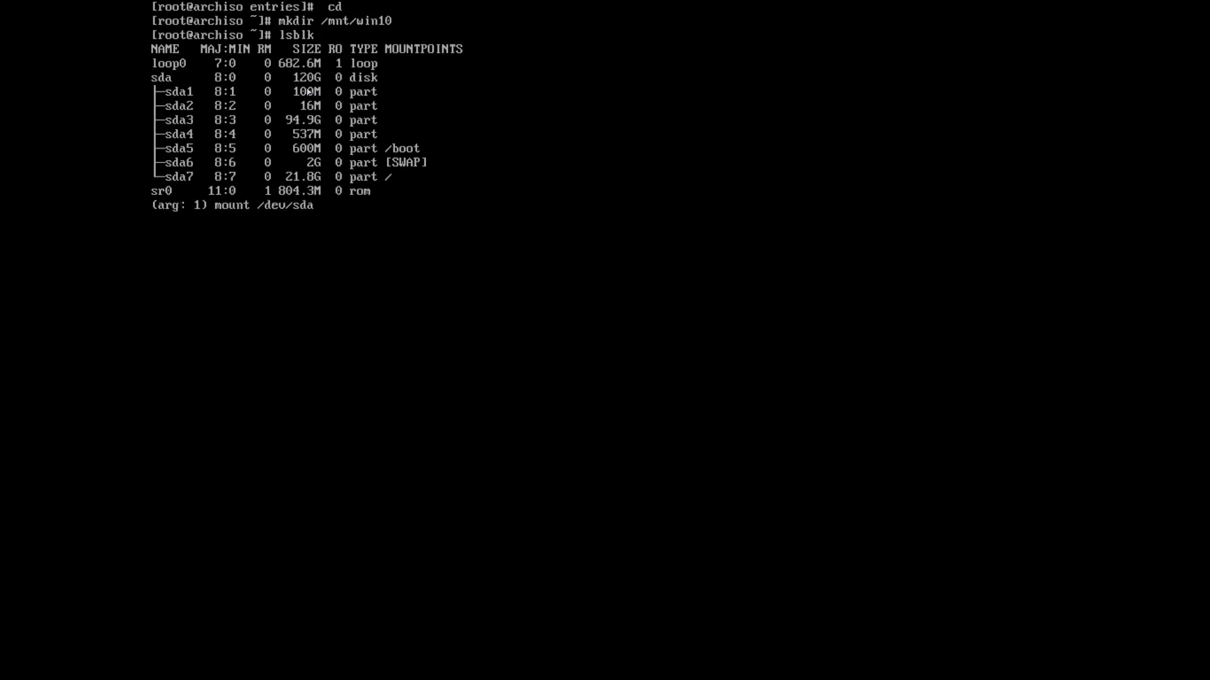
pyautogui.press('Return')
pyautogui.write('\\')
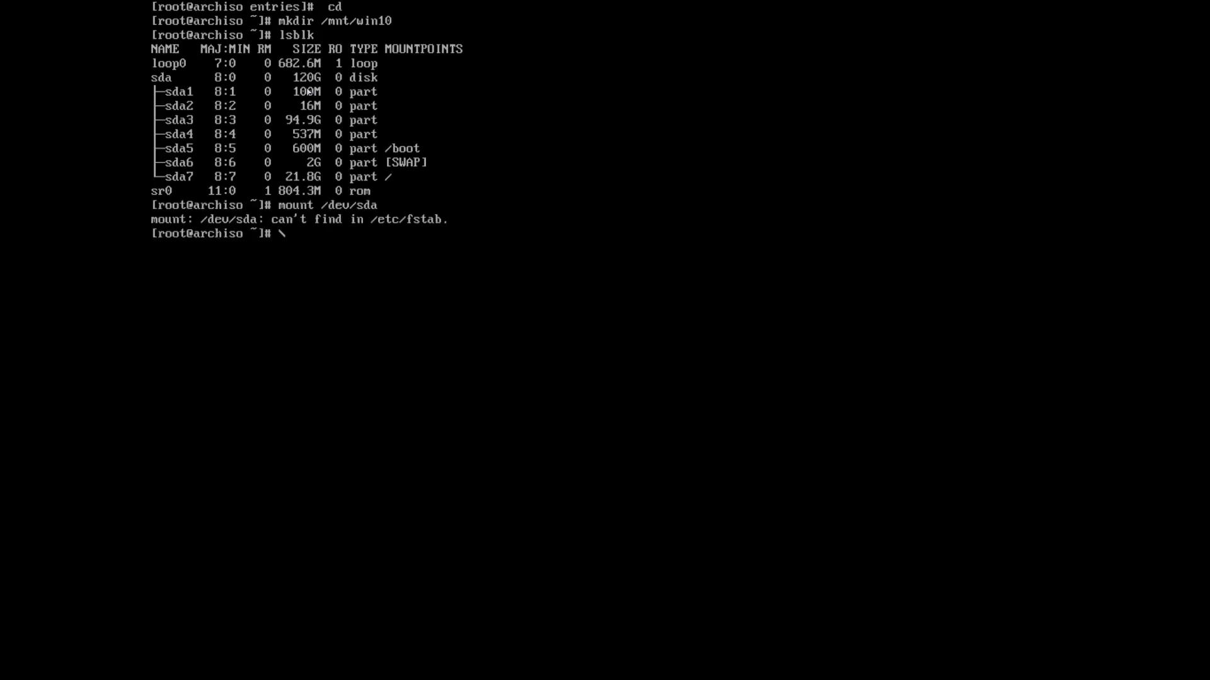
pyautogui.press('BackSpace')
pyautogui.press('Up')
pyautogui.write('1 /mnt/win')
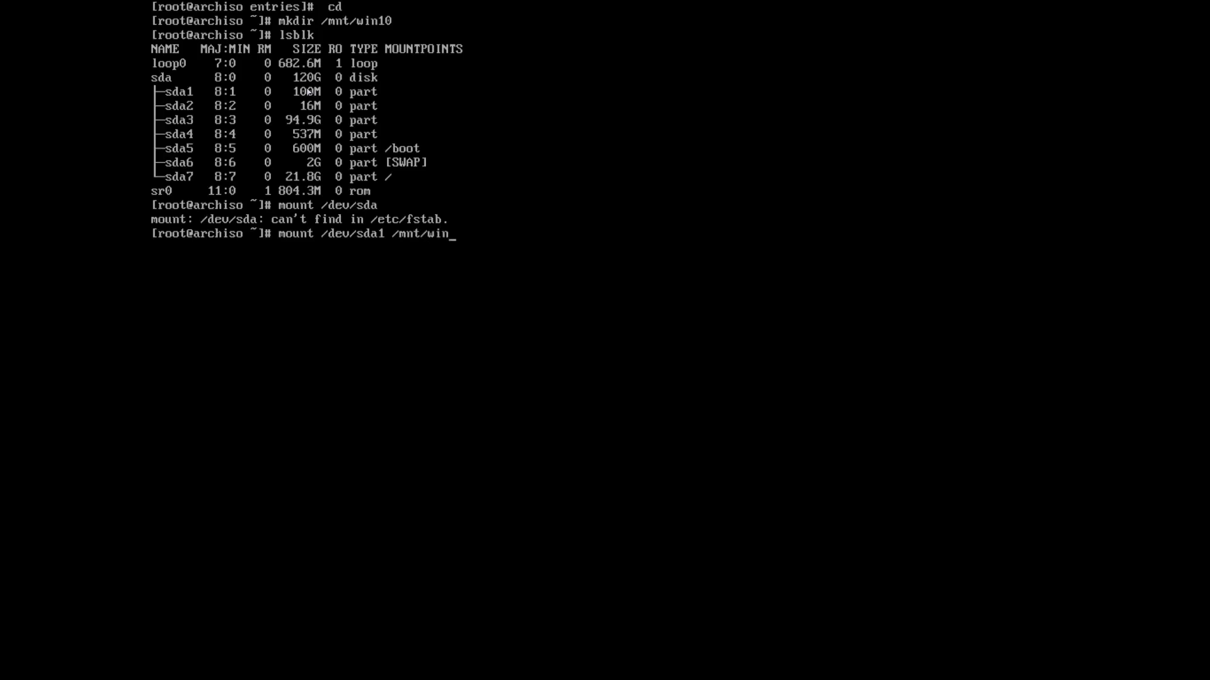
pyautogui.write('10')
pyautogui.press('Return')
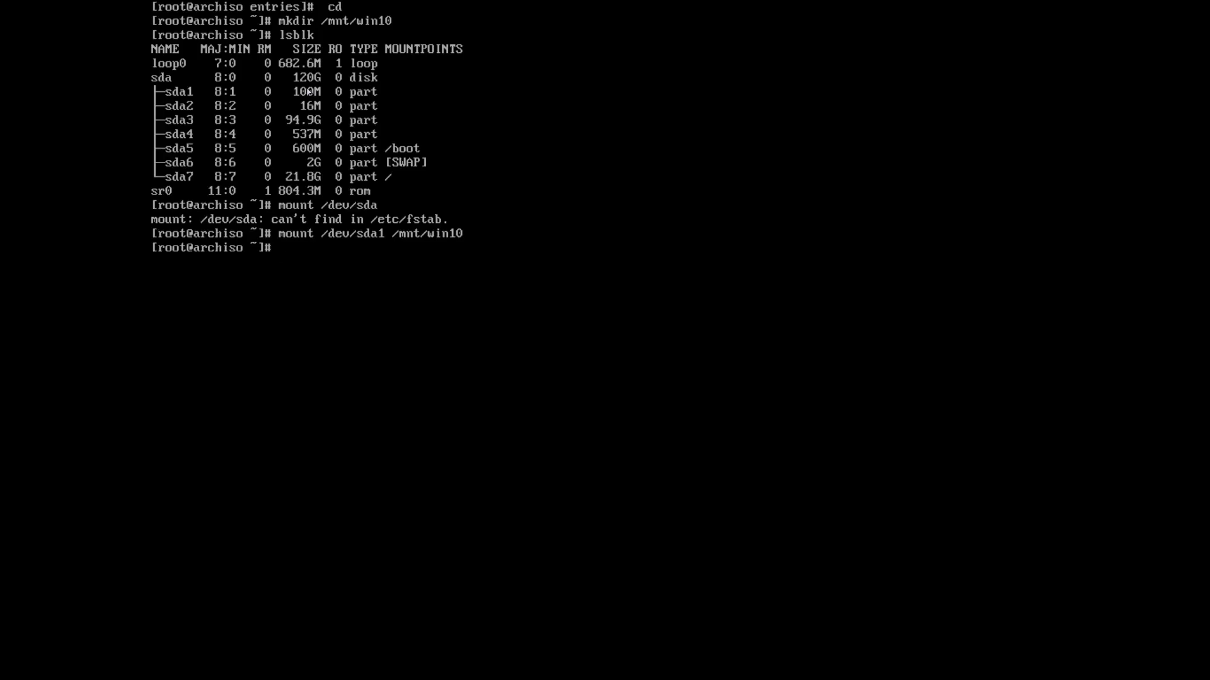
# Browse into /mnt/win10/EFI and list its Boot and Microsoft folders.
pyautogui.write('cd /mnt/wind')
pyautogui.press('BackSpace')
pyautogui.write('10')
pyautogui.press('Return')
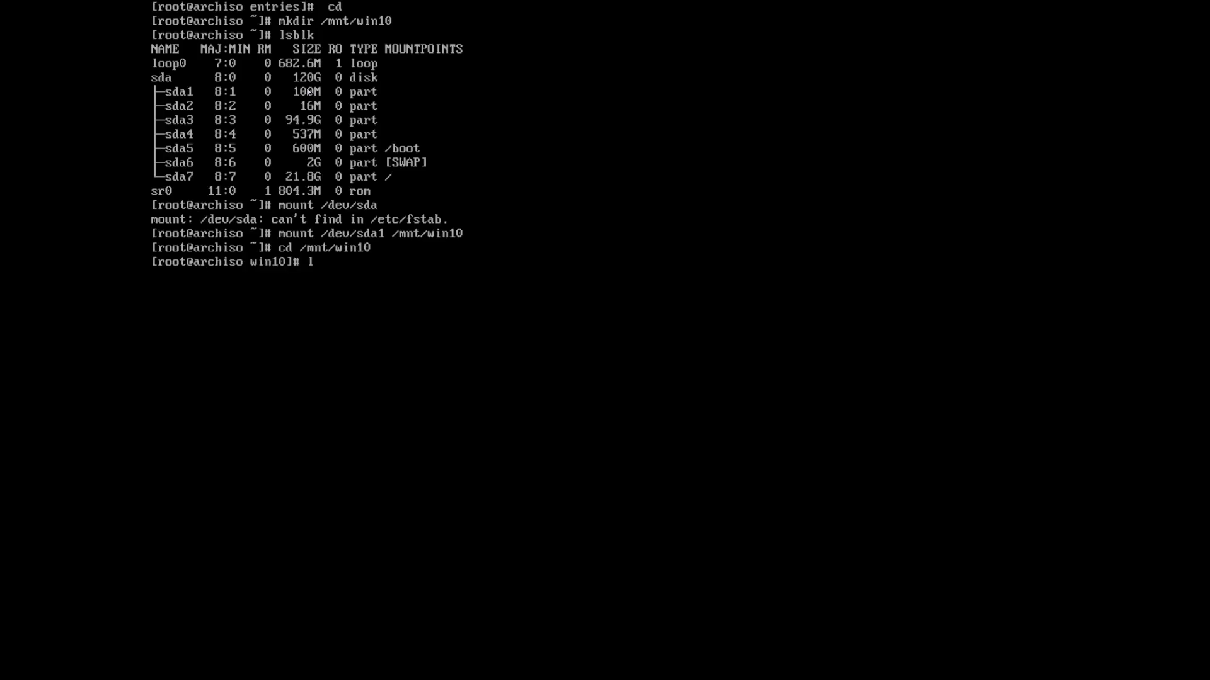
pyautogui.write('ls')
pyautogui.press('Return')
pyautogui.write('cd EFI')
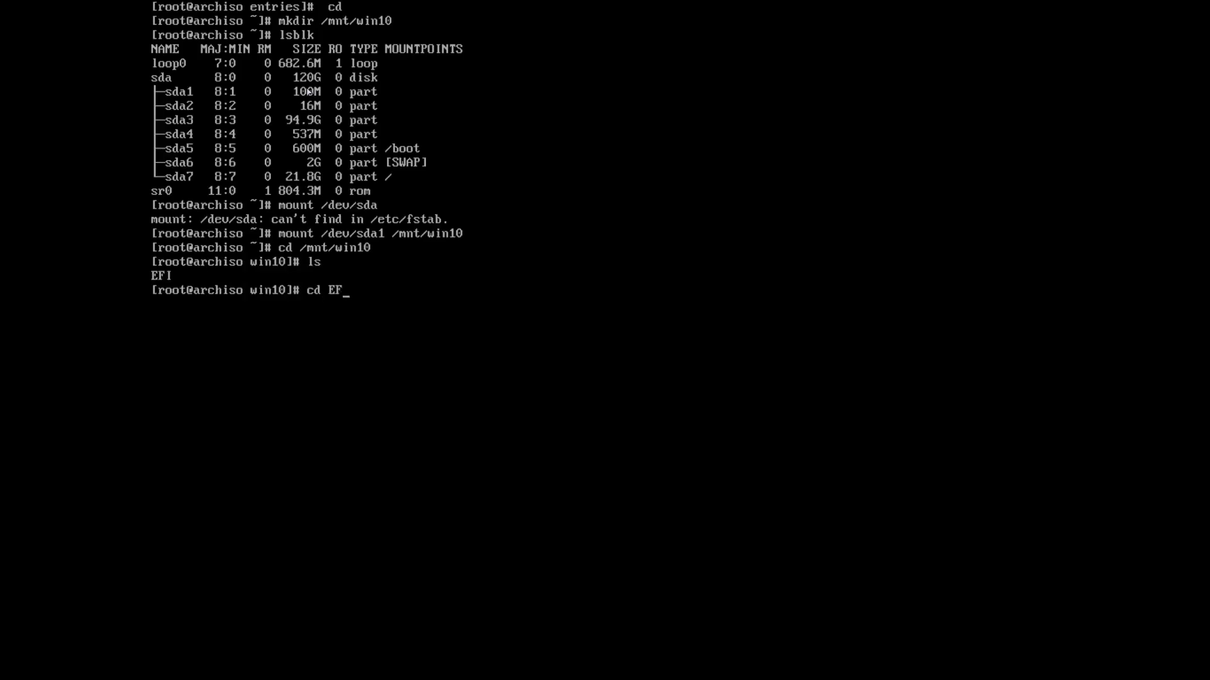
pyautogui.press('Return')
pyautogui.write('ls')
pyautogui.press('Return')
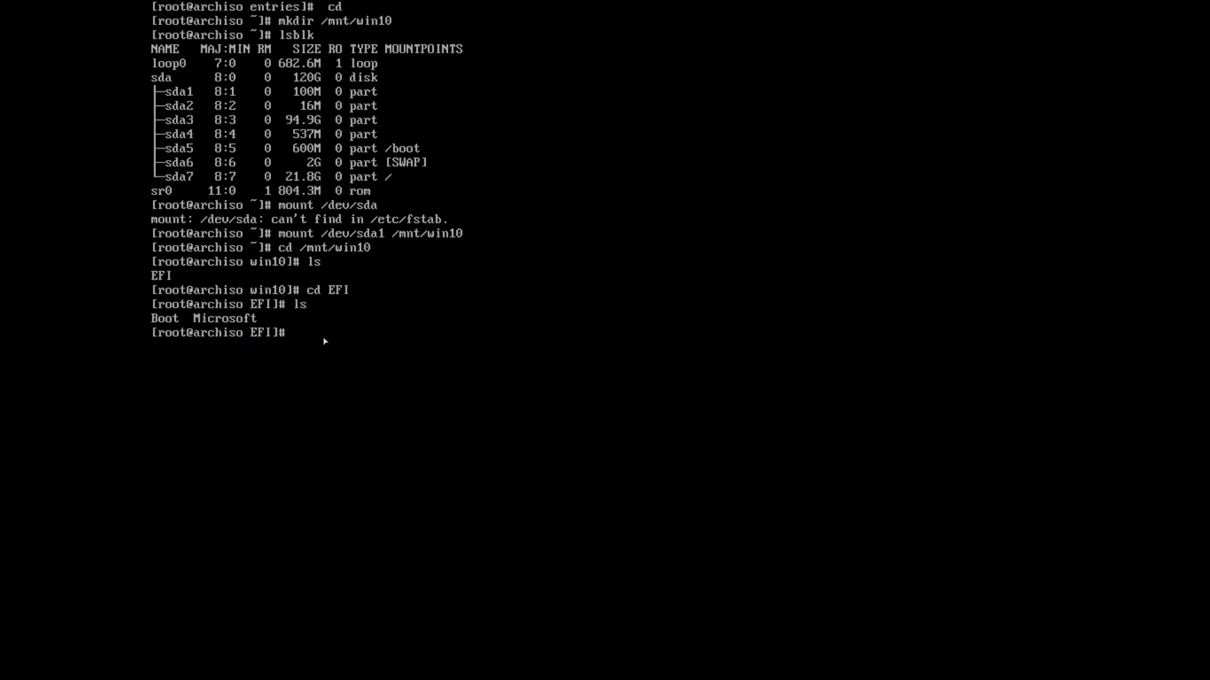
# Recursively copy /mnt/win10/EFI/Microsoft into /boot/EFI.
pyautogui.write('cp -r')
pyautogui.write(' Microso')
pyautogui.press('BackSpace')
pyautogui.press('BackSpace')
pyautogui.press('BackSpace')
pyautogui.press('BackSpace')
pyautogui.press('BackSpace')
pyautogui.press('BackSpace')
pyautogui.press('BackSpace')
pyautogui.write('/mnt/win10/EFI/Micros')
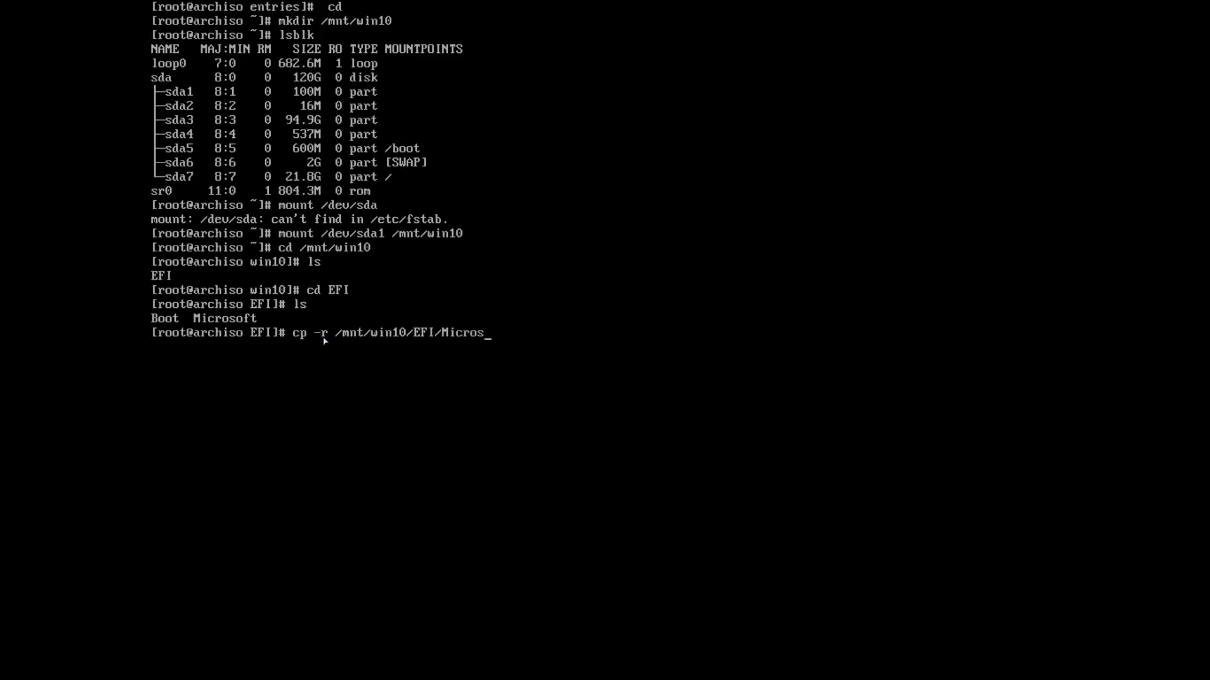
pyautogui.write('oft')
pyautogui.write('/boot/EFI/')
pyautogui.press('Return')
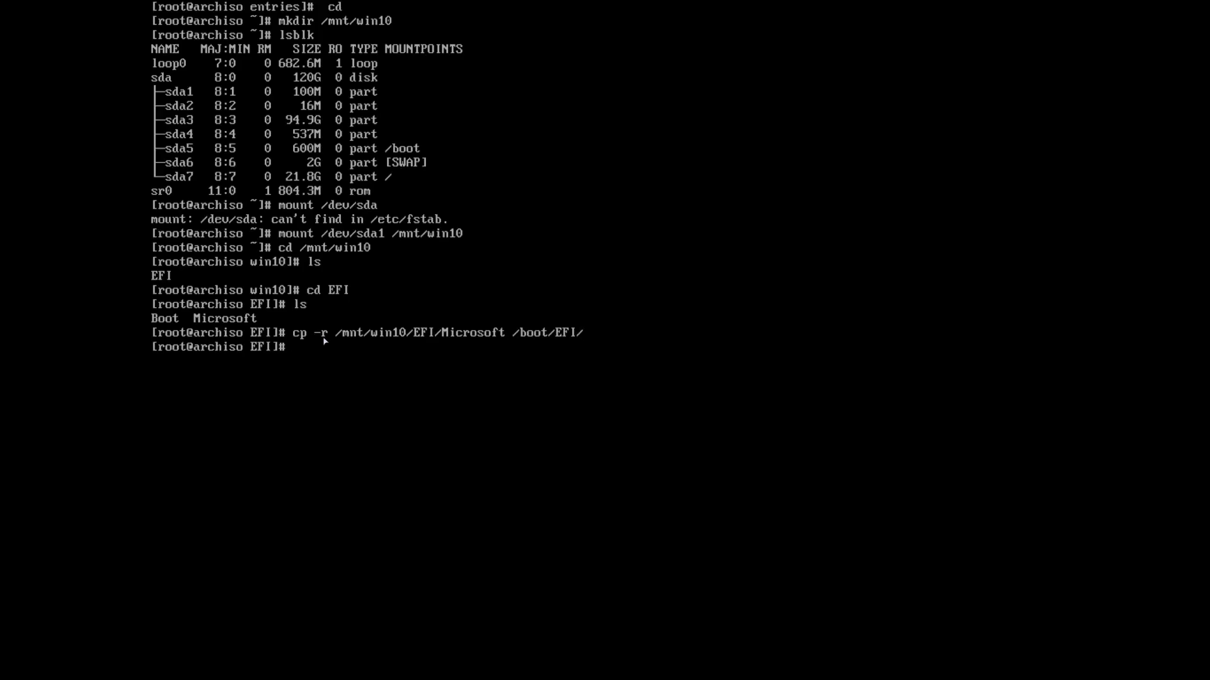
# Verify /boot/EFI now holds Microsoft beside BOOT, Linux and systemd.
pyautogui.write('cd')
pyautogui.press('Return')
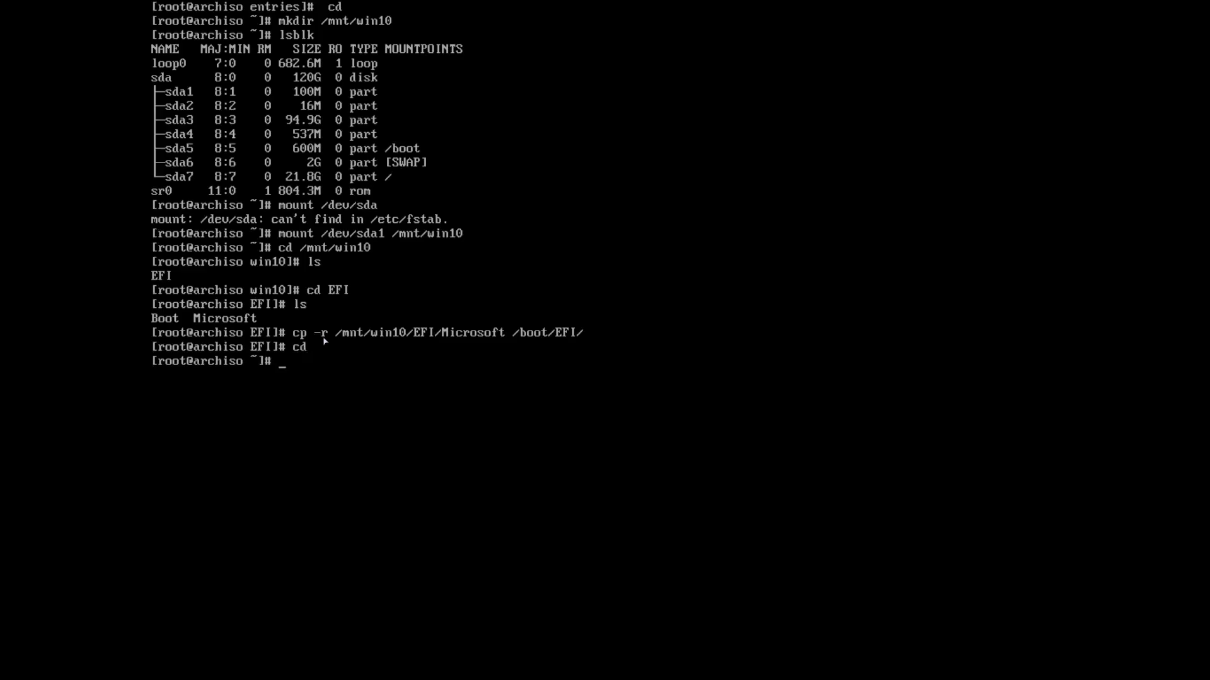
pyautogui.write('ls')
pyautogui.press('Return')
pyautogui.write('cd /boot')
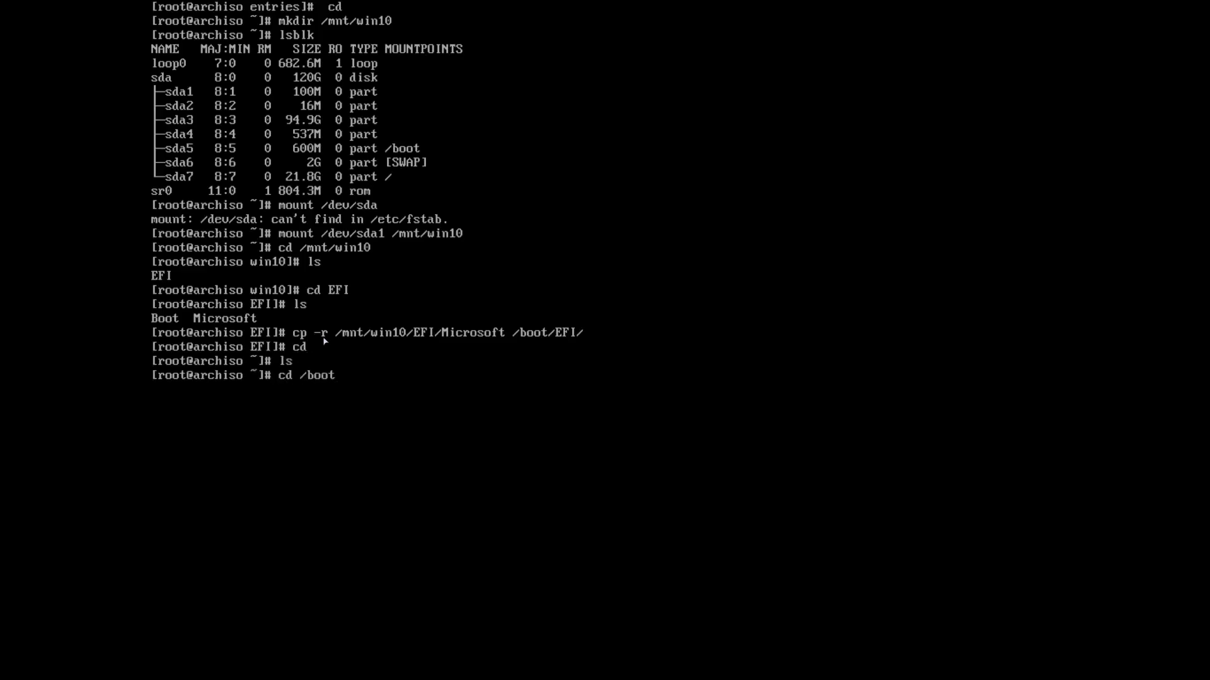
pyautogui.write('/EFI')
pyautogui.press('Return')
pyautogui.write('ls')
pyautogui.press('Return')
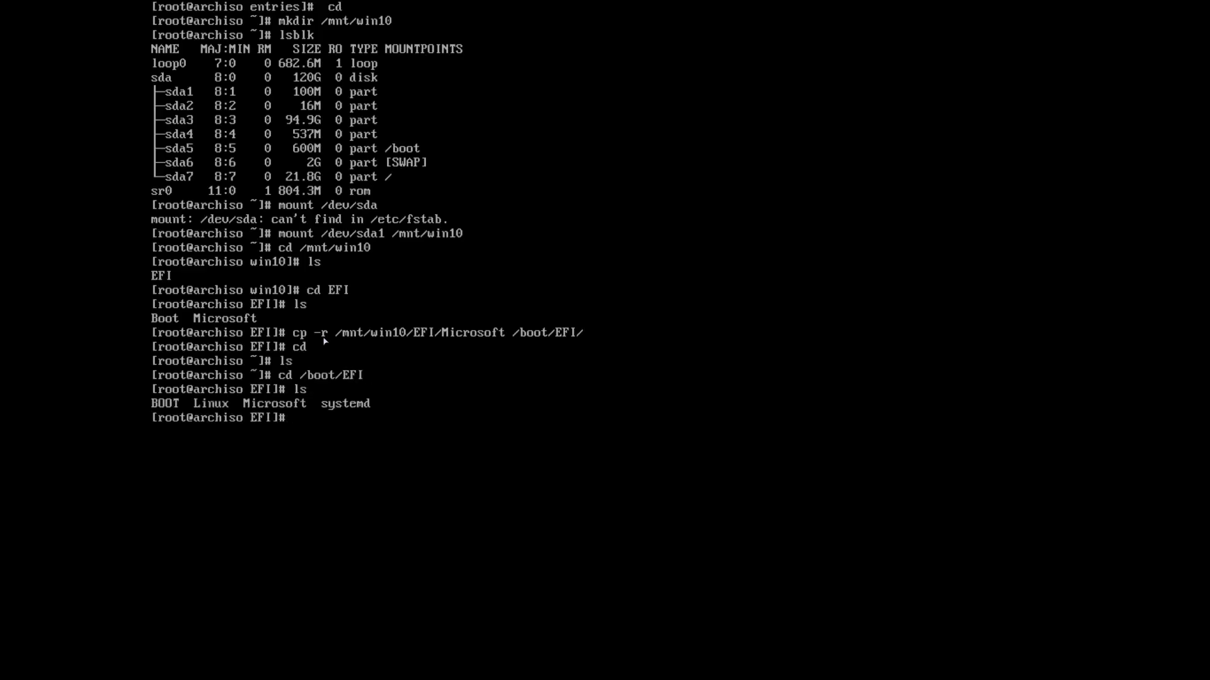
# Exit the chroot so archinstall completes the installation.
pyautogui.write('exit')
pyautogui.press('Return')
pyautogui.write('rebo')
pyautogui.write('ot')
pyautogui.press('BackSpace')
pyautogui.press('BackSpace')
pyautogui.press('BackSpace')
pyautogui.press('BackSpace')
pyautogui.press('BackSpace')
pyautogui.press('BackSpace')
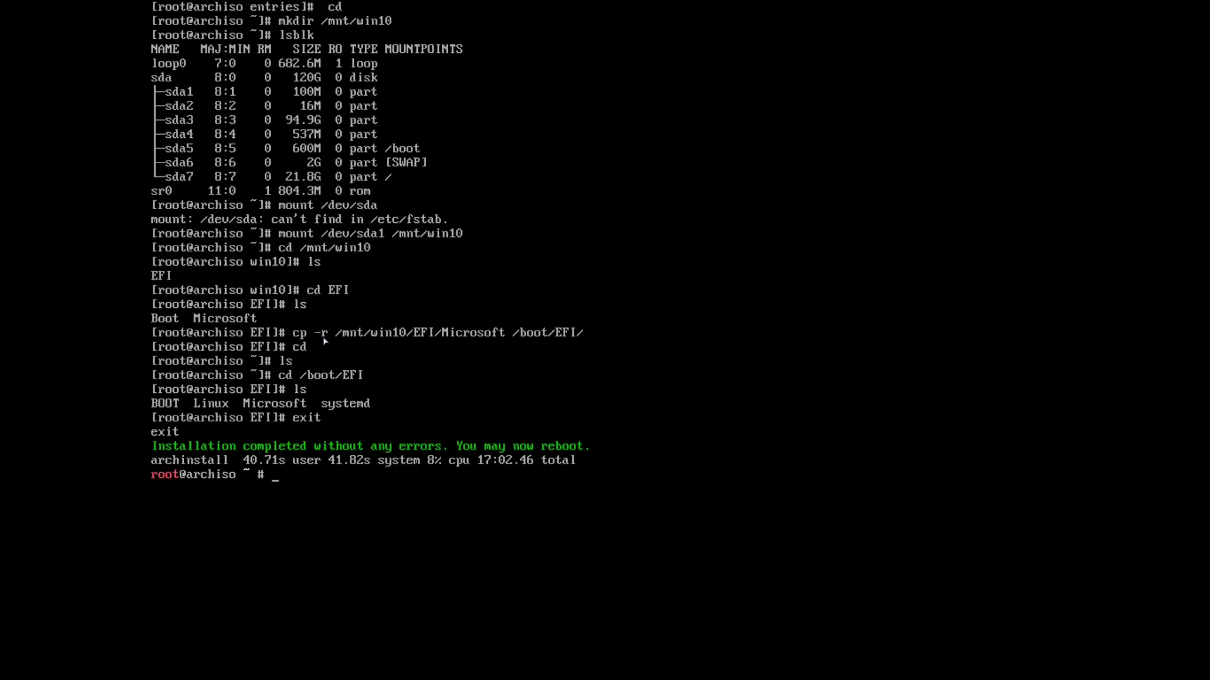
# Run 'shutdown now' to power off the live system.
pyautogui.write('shutdown now')
pyautogui.press('Return')
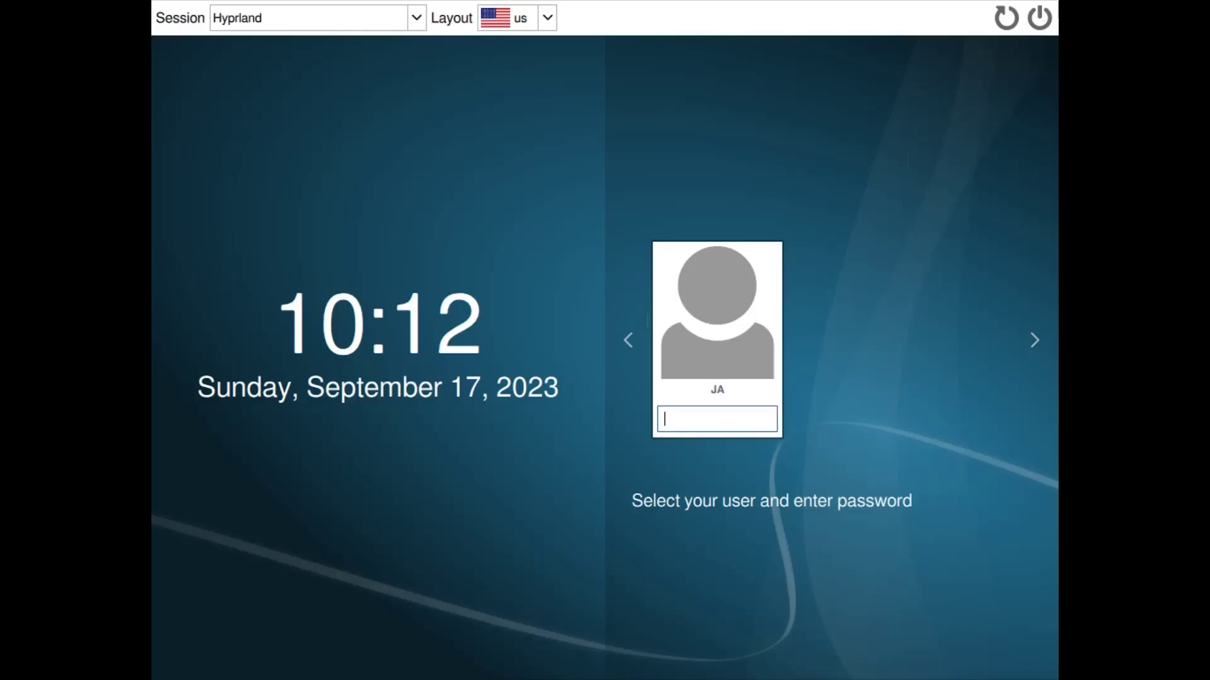
# Power off Arch from the SDDM greeter's power button.
pyautogui.click(1051, 15)
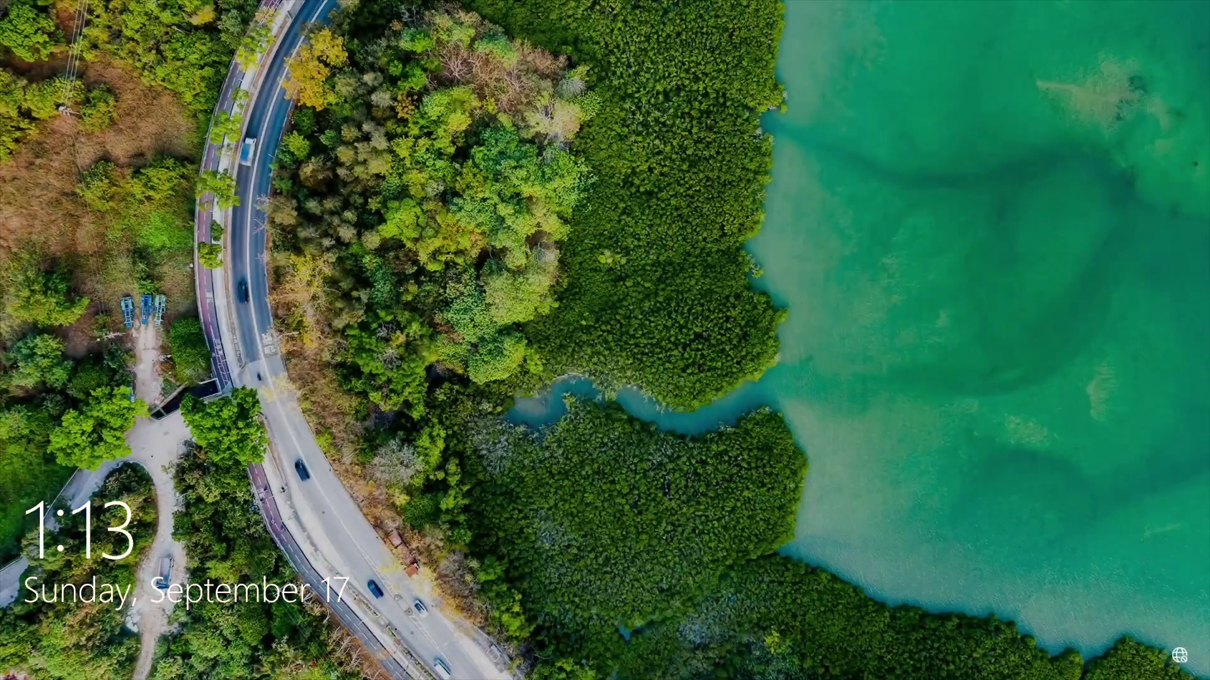
# Press space on the Windows 10 lock screen to reveal the password prompt.
pyautogui.press('space')
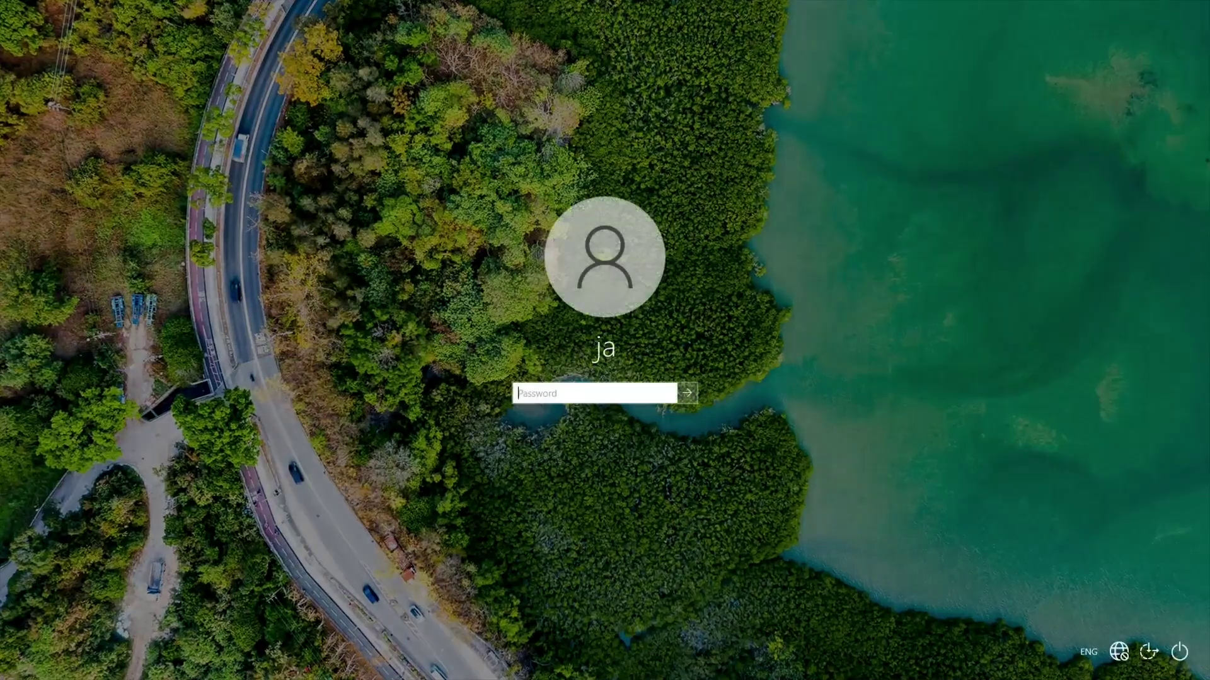